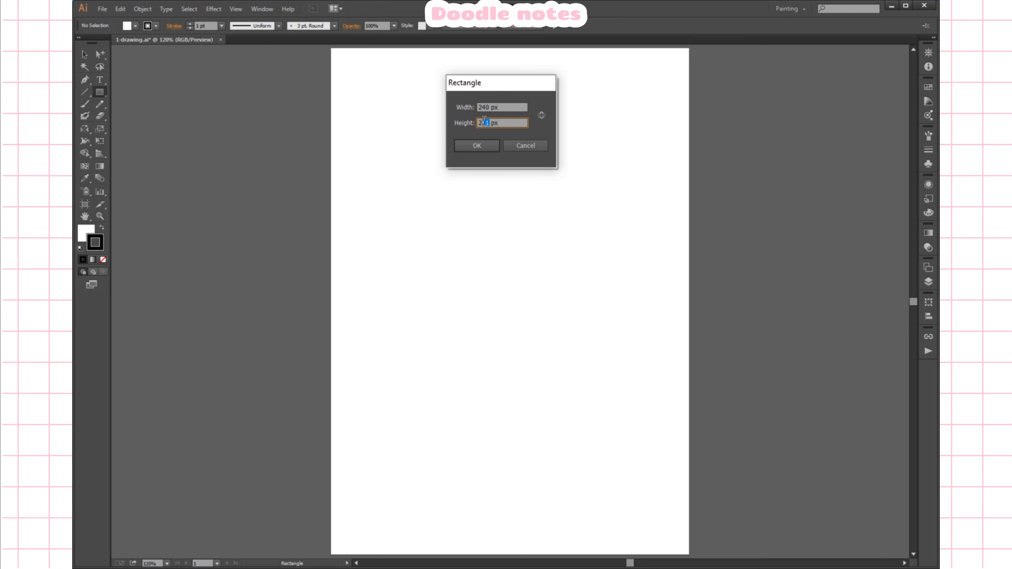
pyautogui.click(487, 144)
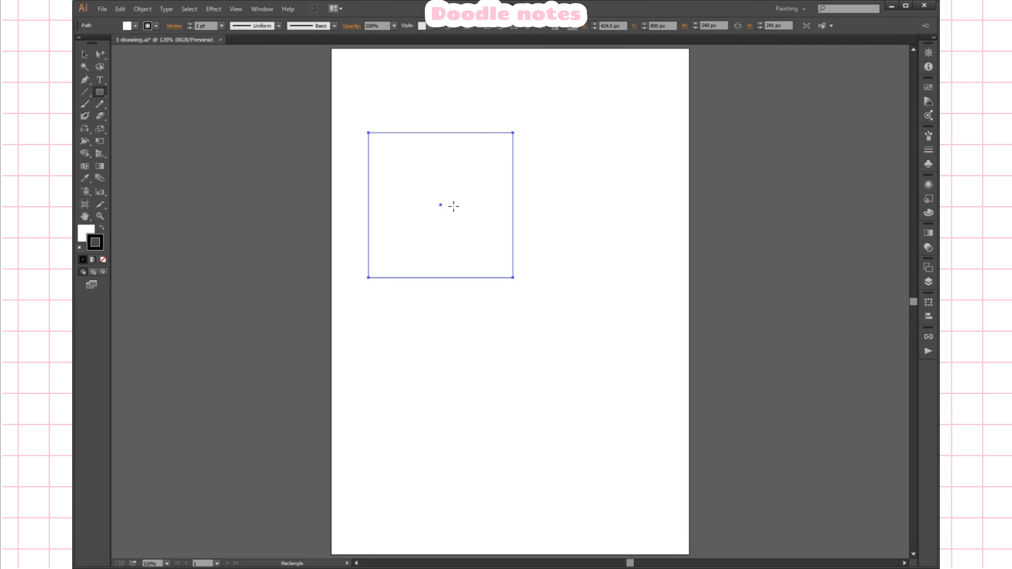
pyautogui.click(85, 54)
pyautogui.click(184, 102)
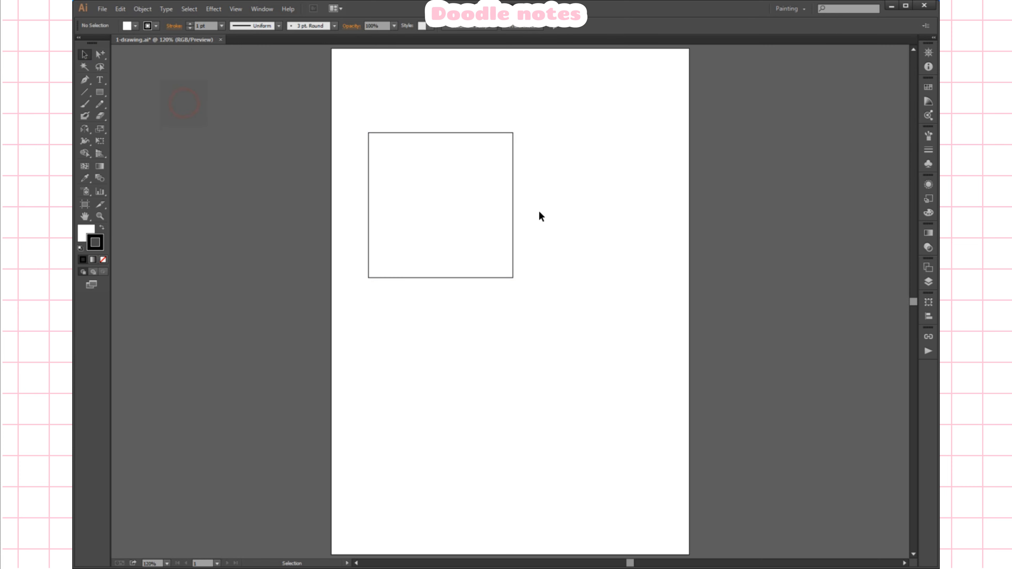
pyautogui.click(514, 224)
pyautogui.press('Delete')
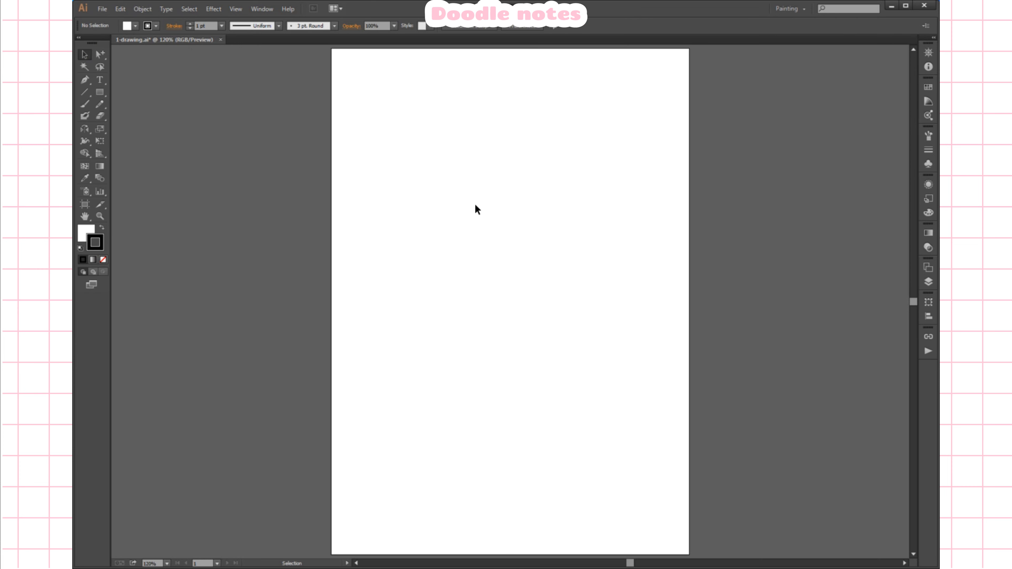
# - Create a 240 × 240 px square and move it to the upper-left area of the page
pyautogui.click(100, 92)
pyautogui.click(418, 163)
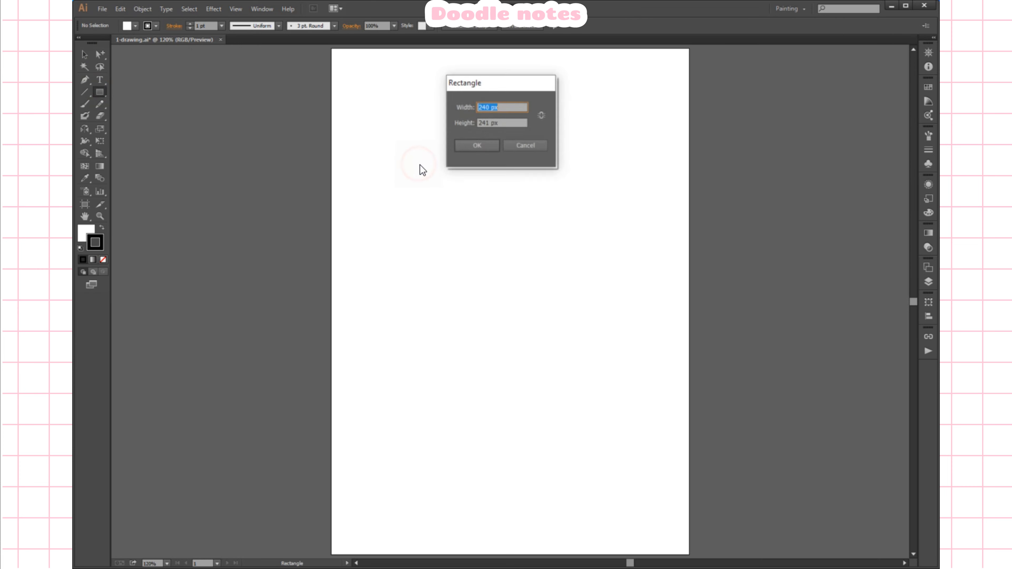
pyautogui.click(487, 123)
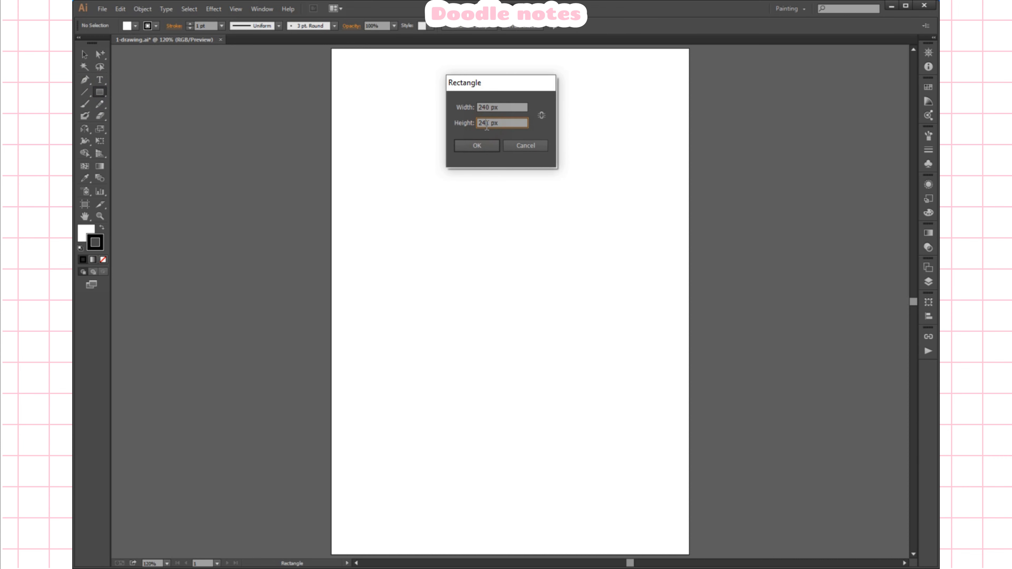
pyautogui.click(482, 147)
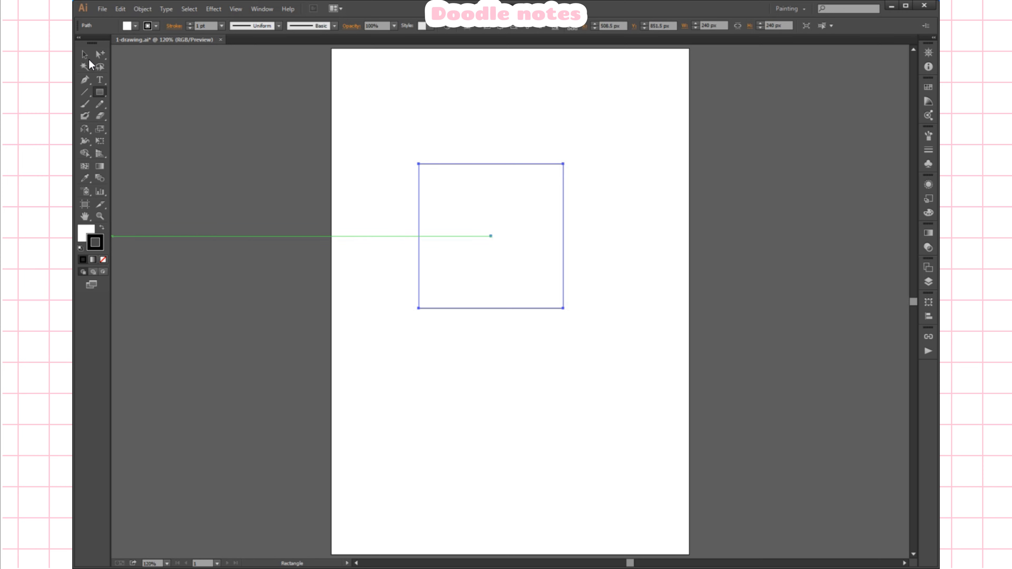
pyautogui.click(85, 55)
pyautogui.click(136, 71)
pyautogui.moveTo(523, 214); pyautogui.dragTo(456, 127)
# - Apply the dark maroon swatch to the square's stroke, keeping its white fill
pyautogui.click(100, 215)
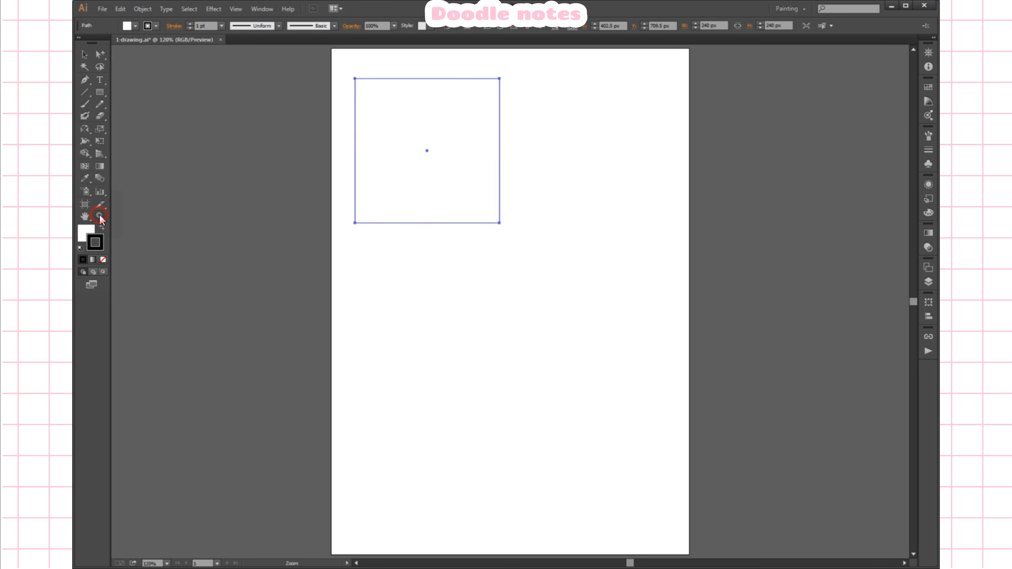
pyautogui.click(457, 209)
pyautogui.click(526, 255)
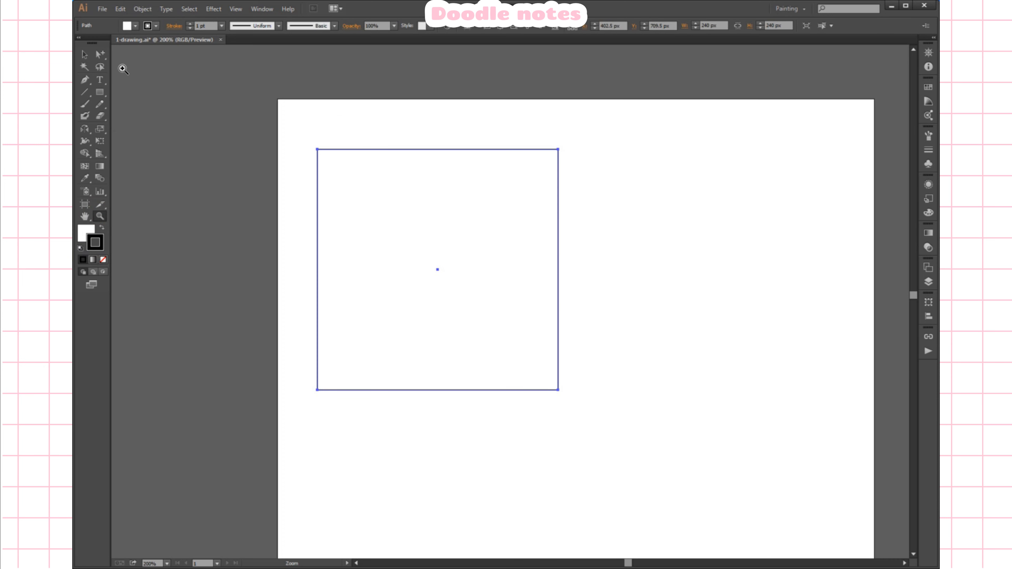
pyautogui.click(85, 54)
pyautogui.click(86, 232)
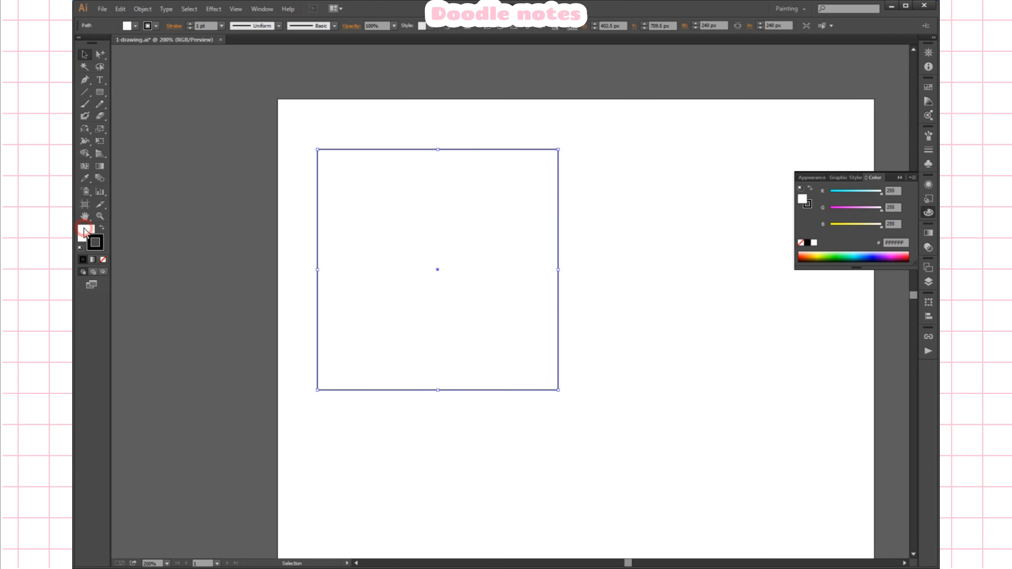
pyautogui.click(103, 248)
pyautogui.click(929, 87)
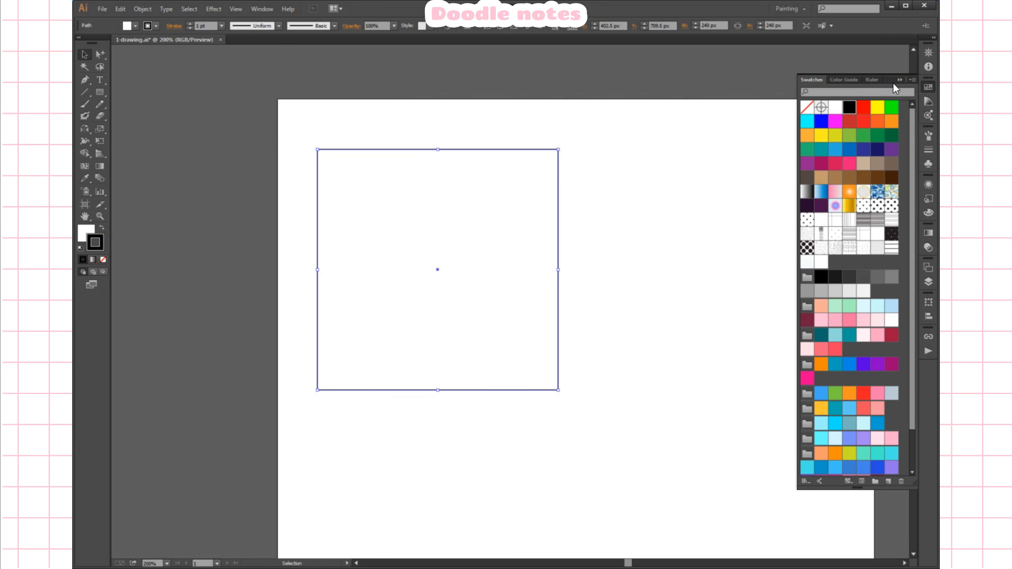
pyautogui.click(807, 320)
pyautogui.click(571, 114)
# - Set the square's stroke weight to 3 pt
pyautogui.moveTo(616, 133); pyautogui.dragTo(538, 184)
pyautogui.click(221, 26)
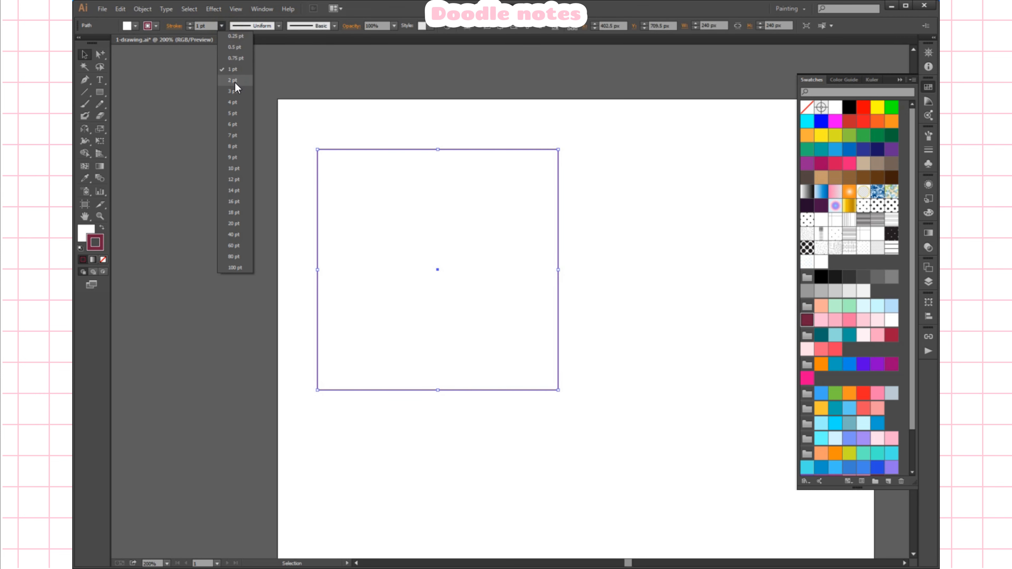
pyautogui.click(234, 91)
pyautogui.click(235, 131)
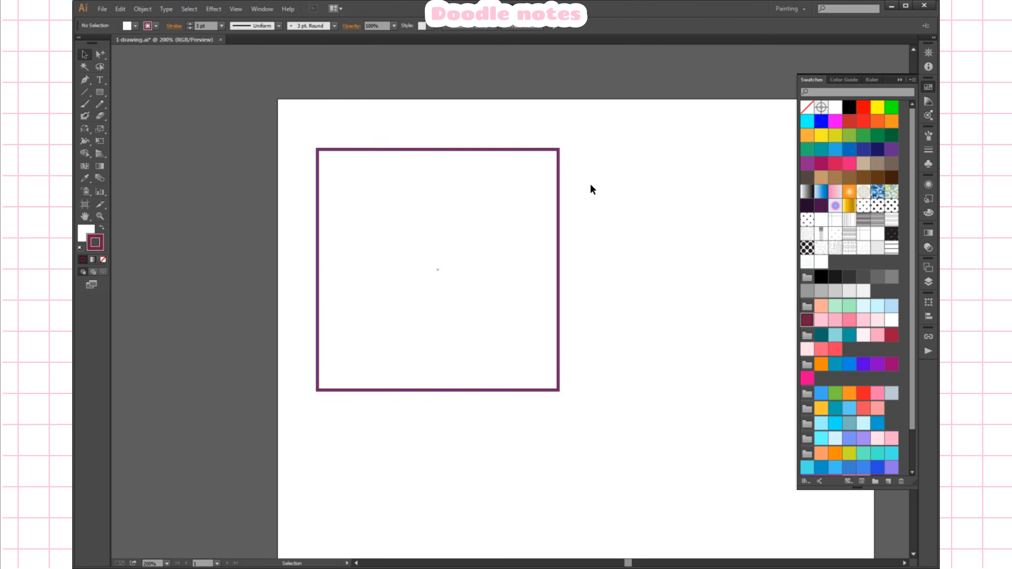
# - Set the corner style of the square's stroke to Round Join
pyautogui.moveTo(530, 183); pyautogui.dragTo(527, 183)
pyautogui.click(928, 150)
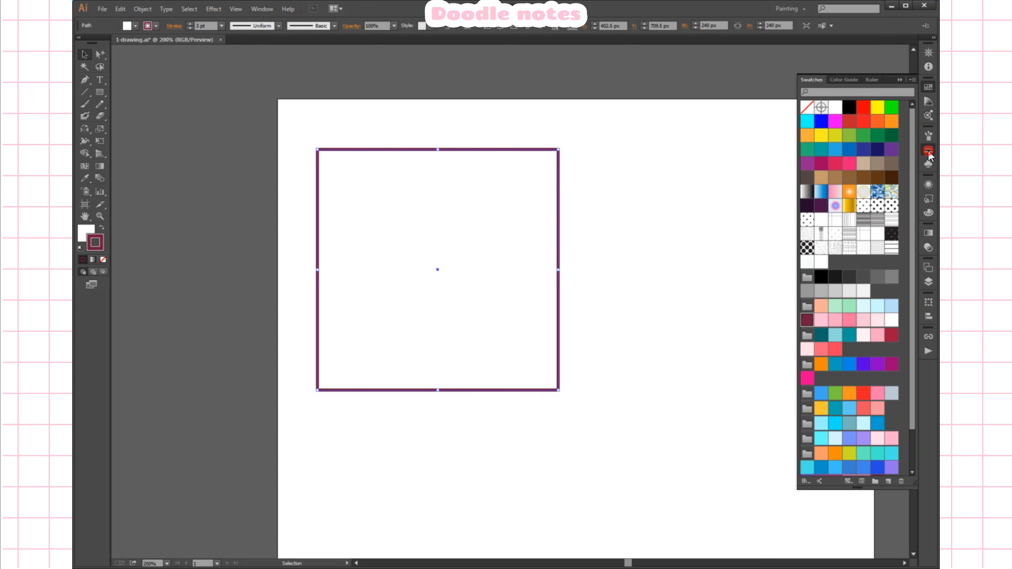
pyautogui.click(853, 167)
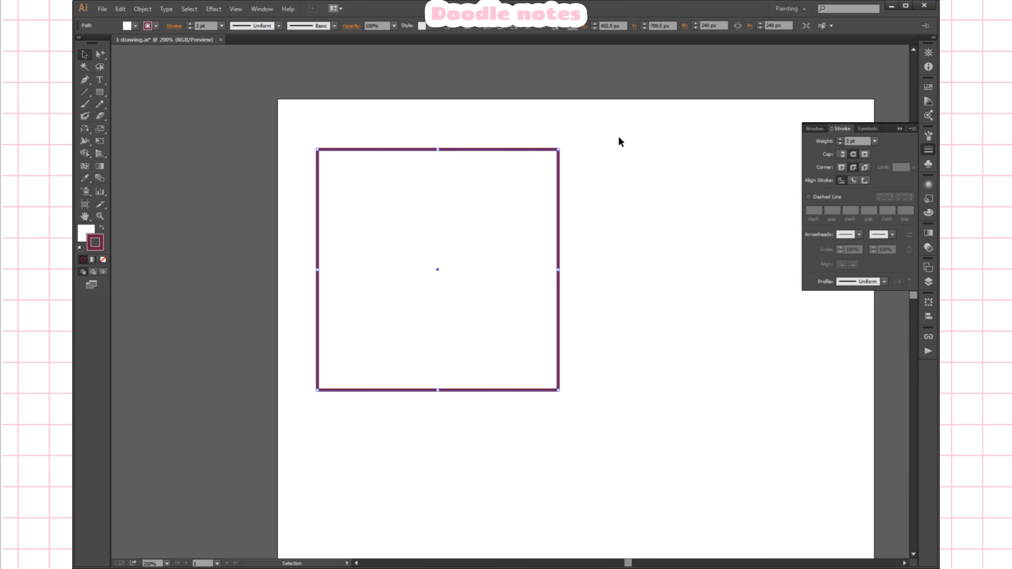
pyautogui.click(618, 138)
# - Move the square a short distance right and slightly down on the page and deselect it
pyautogui.moveTo(534, 174); pyautogui.dragTo(518, 176)
pyautogui.click(100, 216)
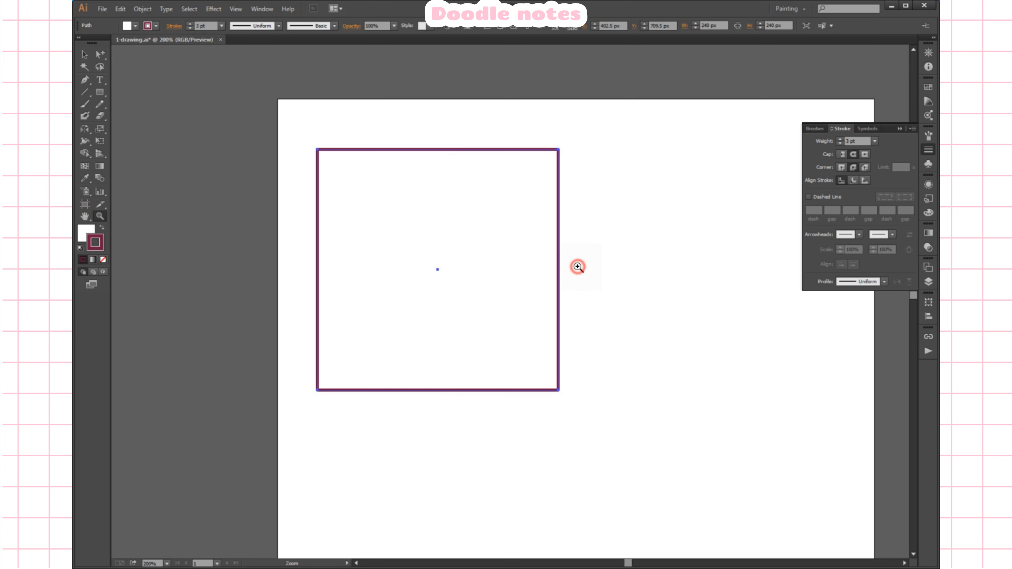
pyautogui.click(577, 267)
pyautogui.click(84, 55)
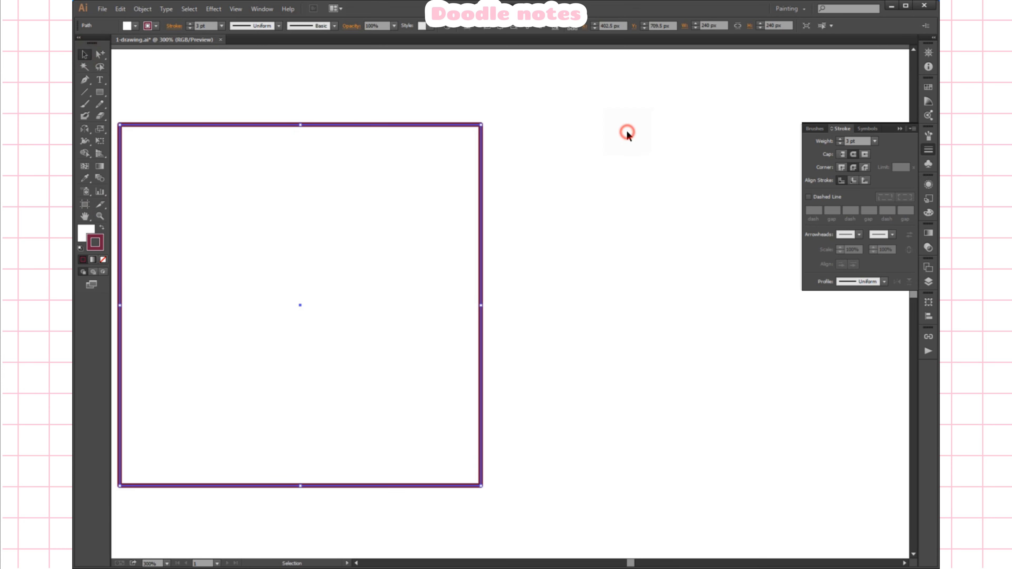
pyautogui.click(627, 133)
pyautogui.moveTo(482, 242); pyautogui.dragTo(580, 259)
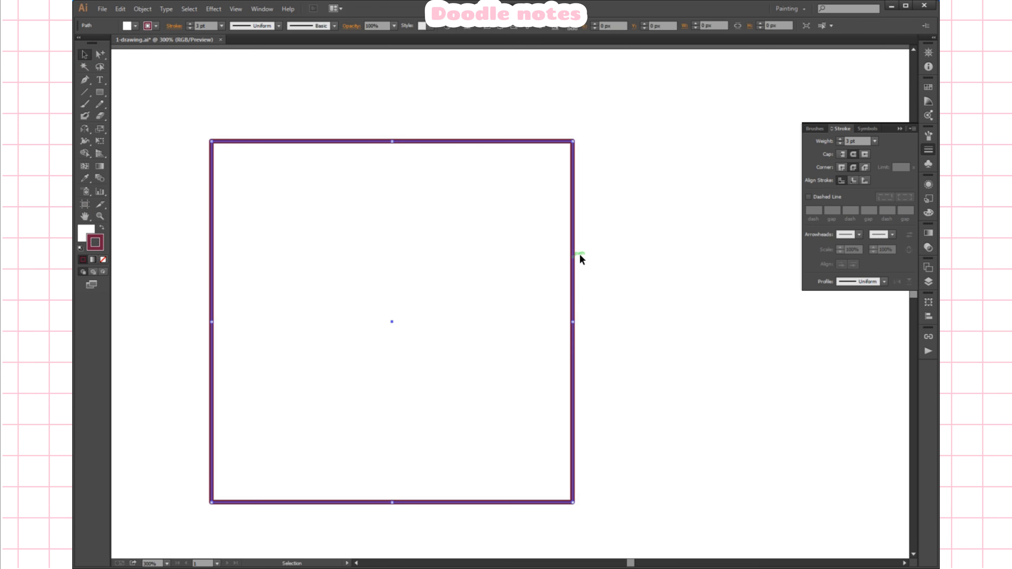
pyautogui.click(655, 239)
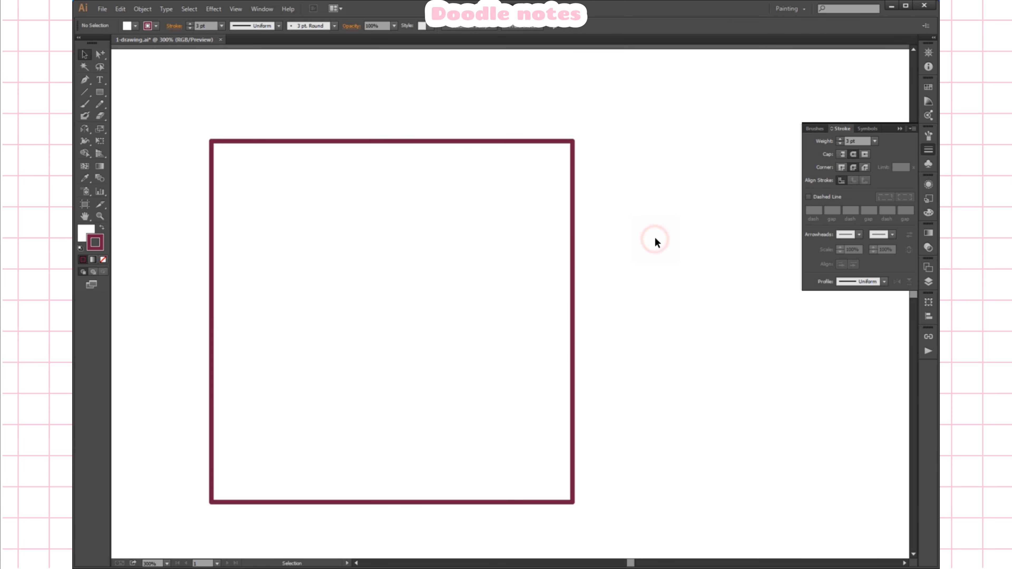
pyautogui.click(615, 207)
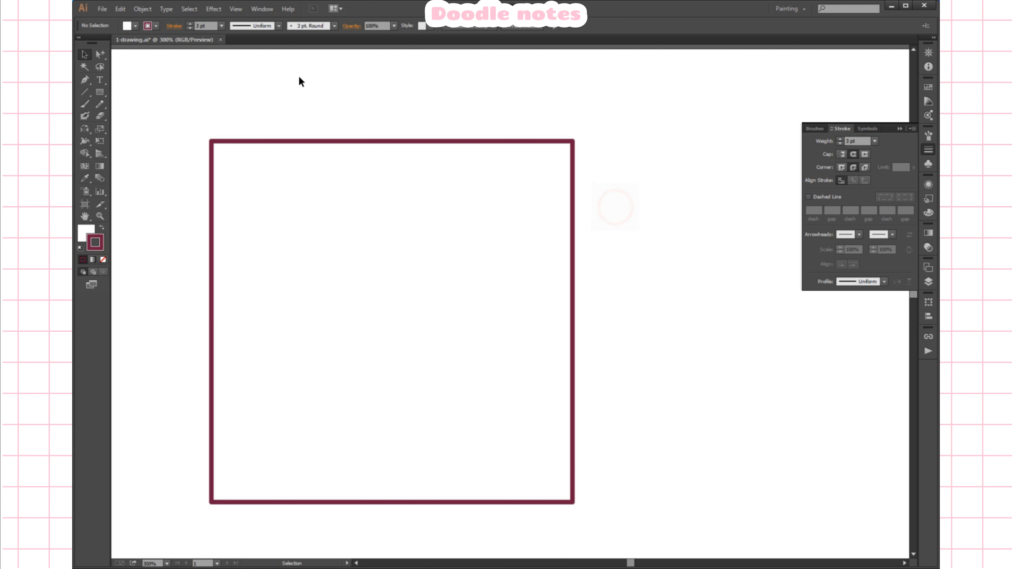
# - Apply the Round Corners effect with a 10 px radius to the square
pyautogui.click(843, 0)
pyautogui.moveTo(576, 122); pyautogui.dragTo(537, 145)
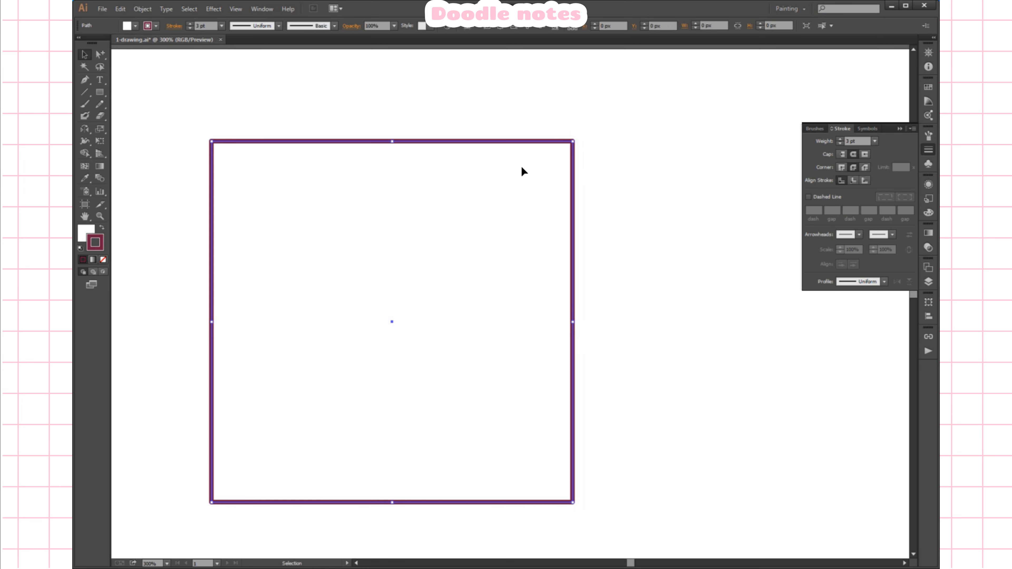
pyautogui.click(141, 11)
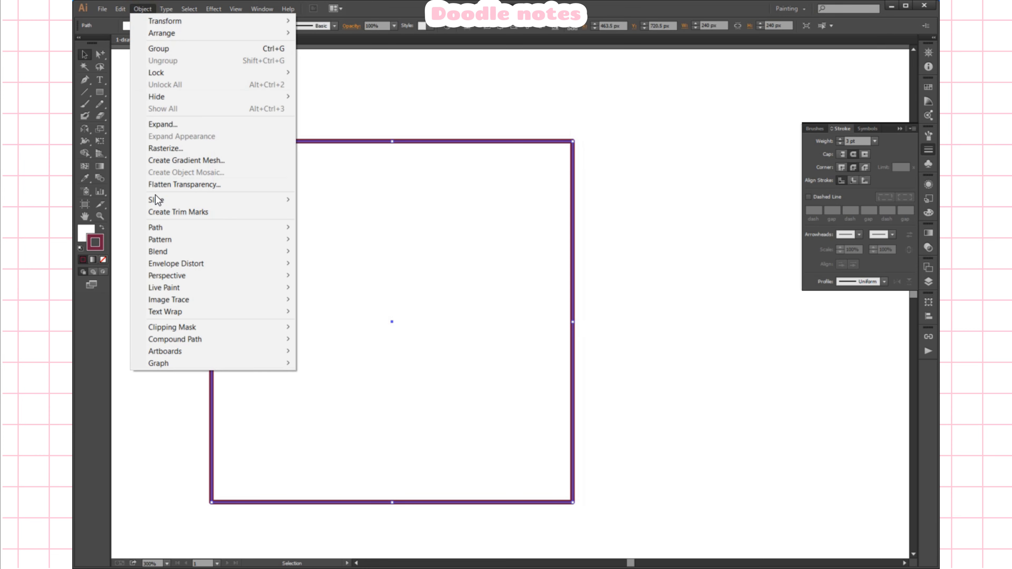
pyautogui.moveTo(159, 228)
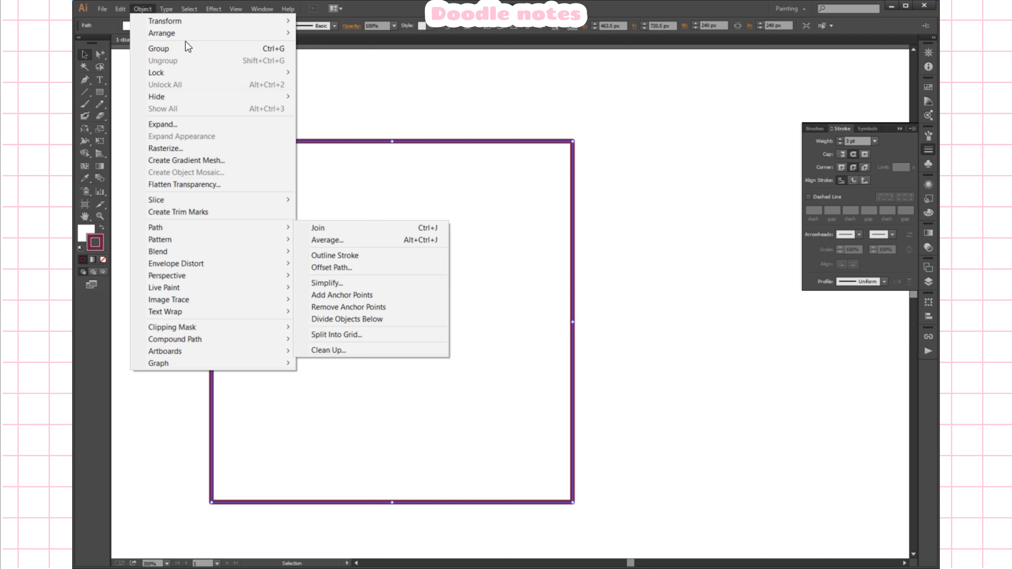
pyautogui.click(215, 9)
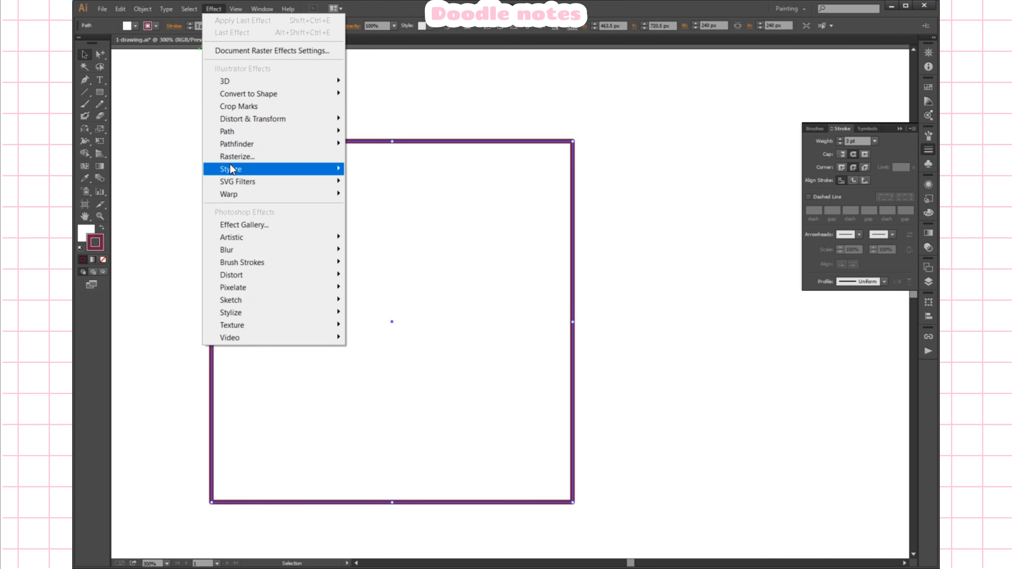
pyautogui.moveTo(241, 169)
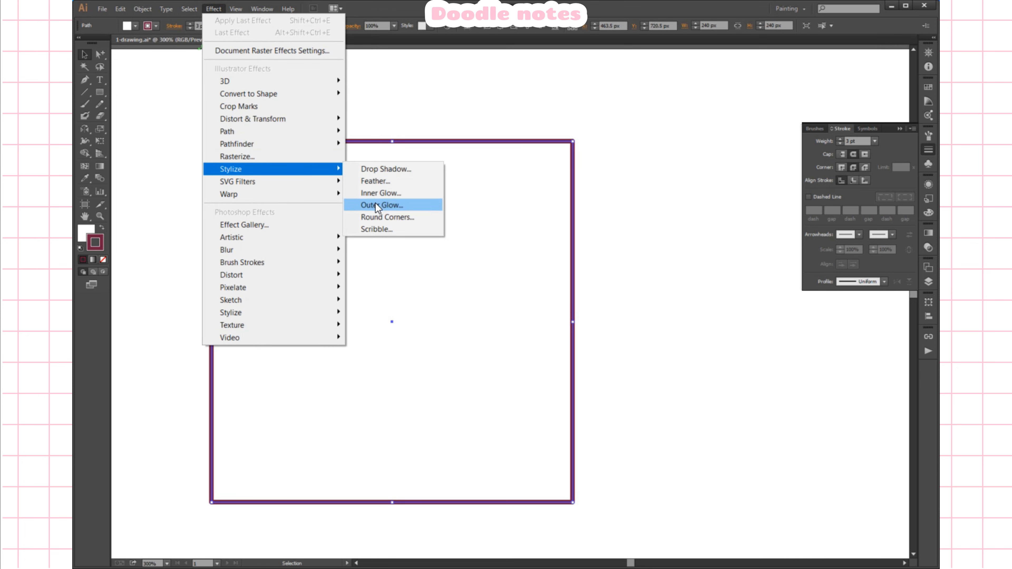
pyautogui.click(376, 217)
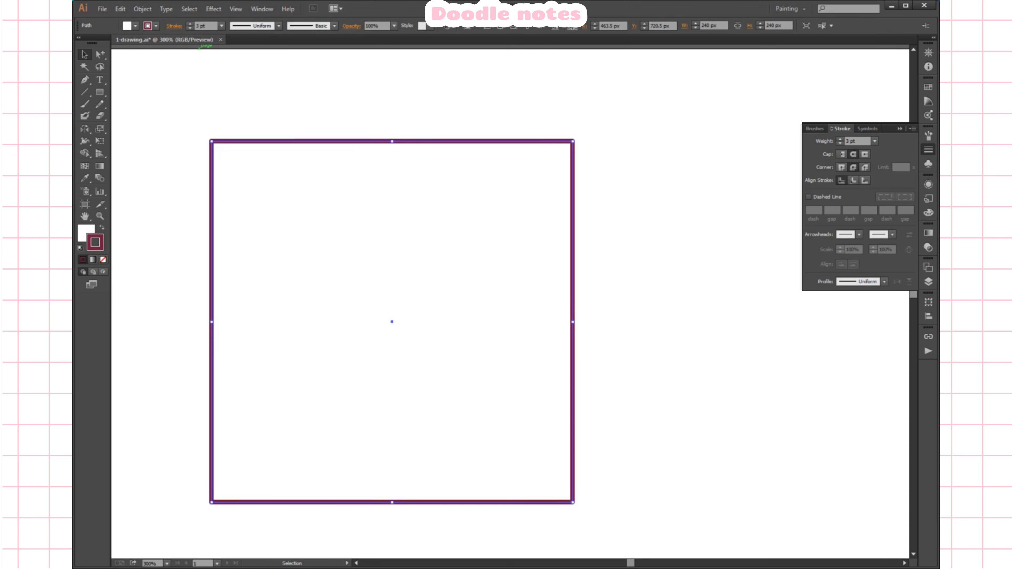
pyautogui.click(628, 155)
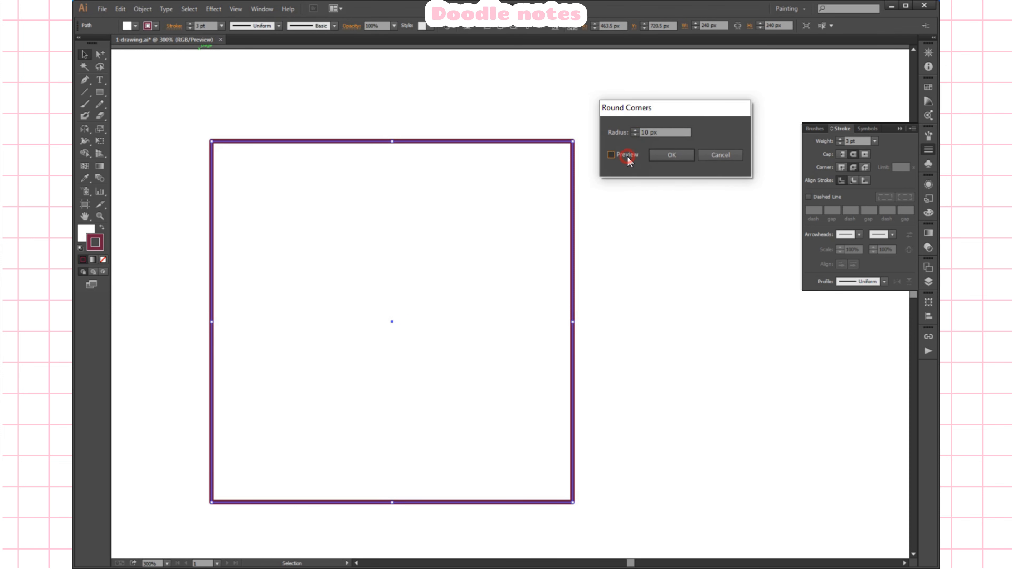
pyautogui.click(668, 161)
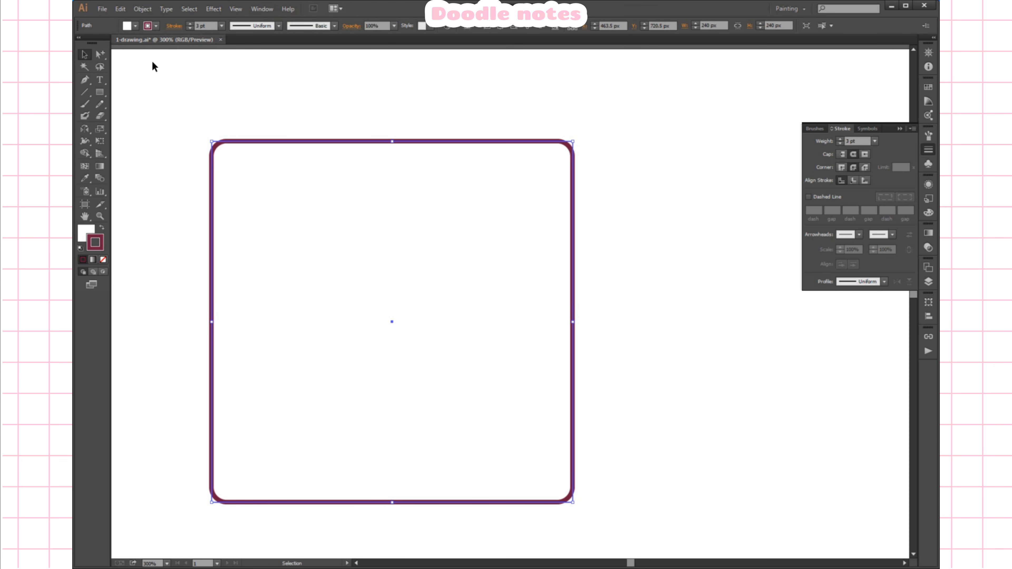
# - Expand the appearance of the rounded square
pyautogui.click(143, 9)
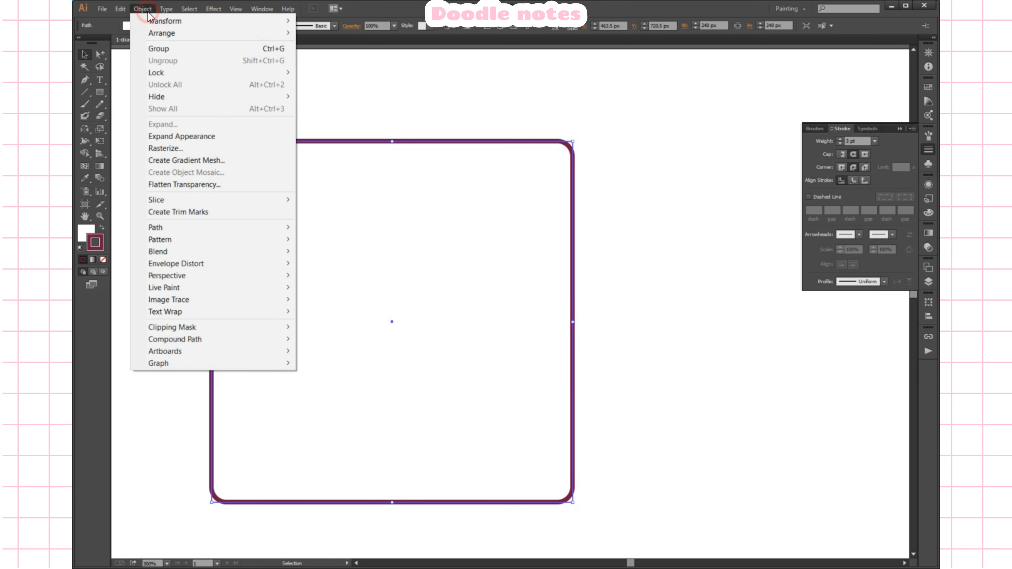
pyautogui.click(177, 137)
pyautogui.click(722, 184)
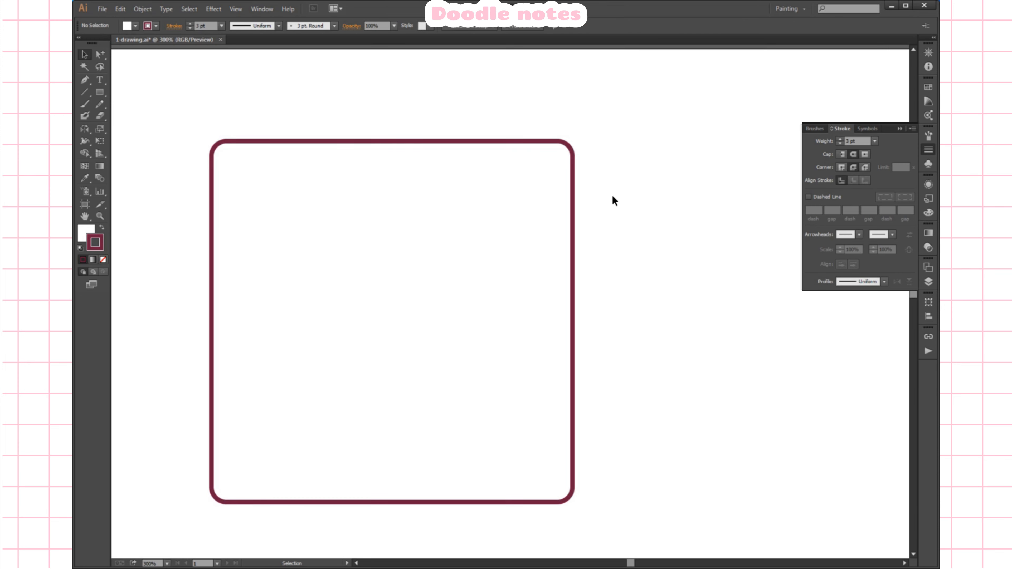
# - Show the paths inside the expanded square's group in the layer list and ungroup the rounded square
pyautogui.click(929, 281)
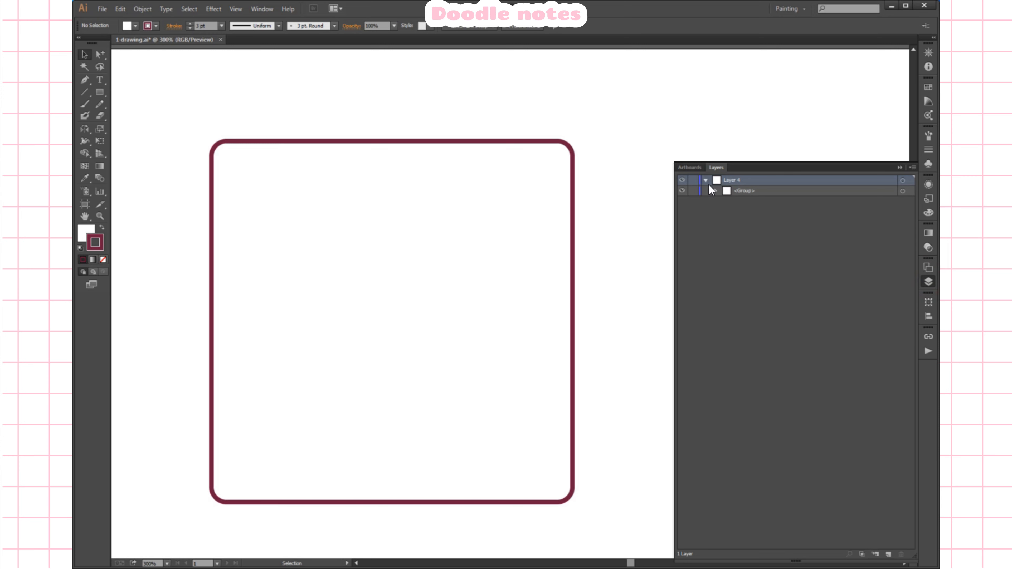
pyautogui.click(716, 191)
pyautogui.click(816, 204)
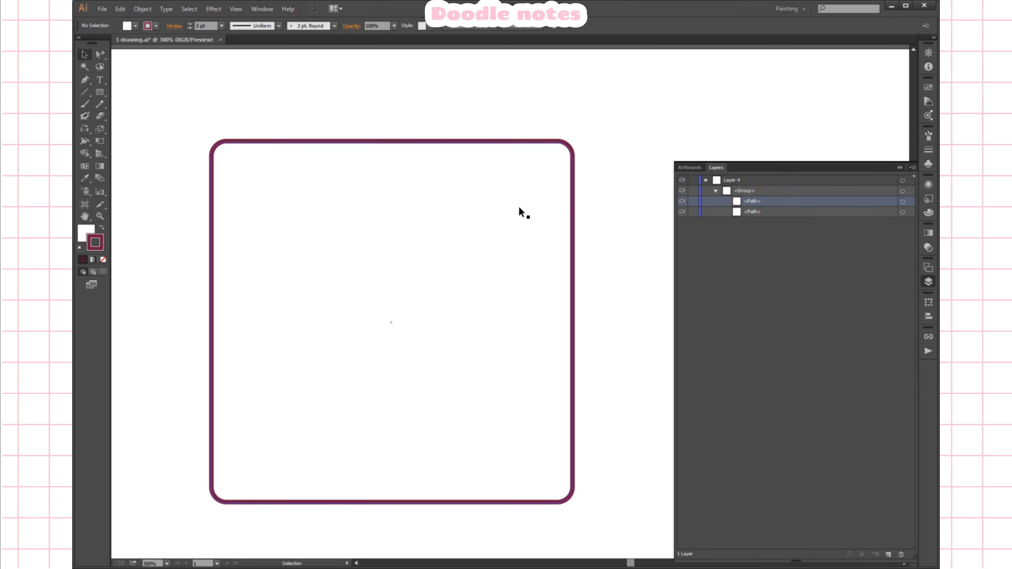
pyautogui.click(574, 221)
pyautogui.rightClick(599, 210)
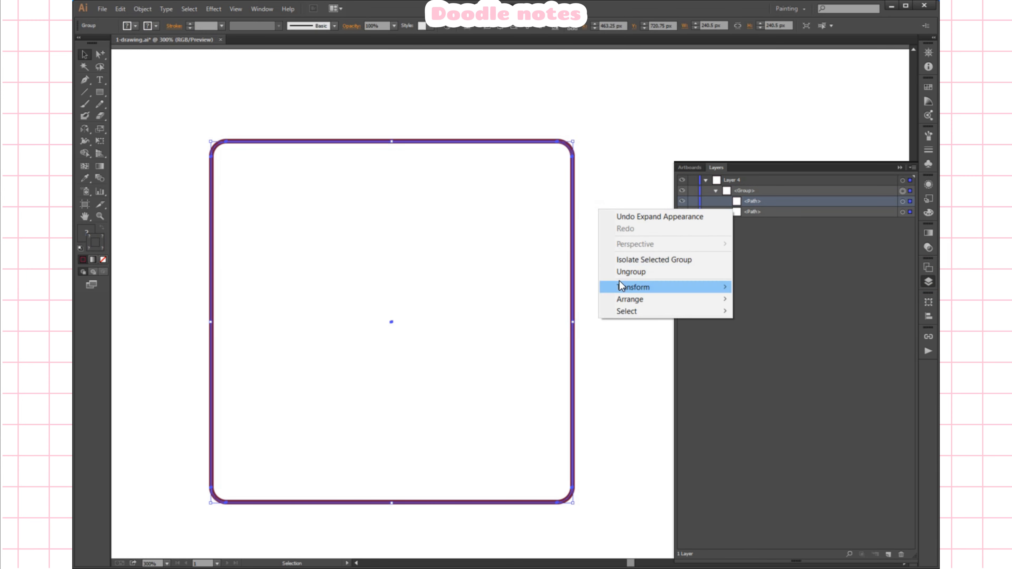
pyautogui.click(630, 271)
pyautogui.click(616, 213)
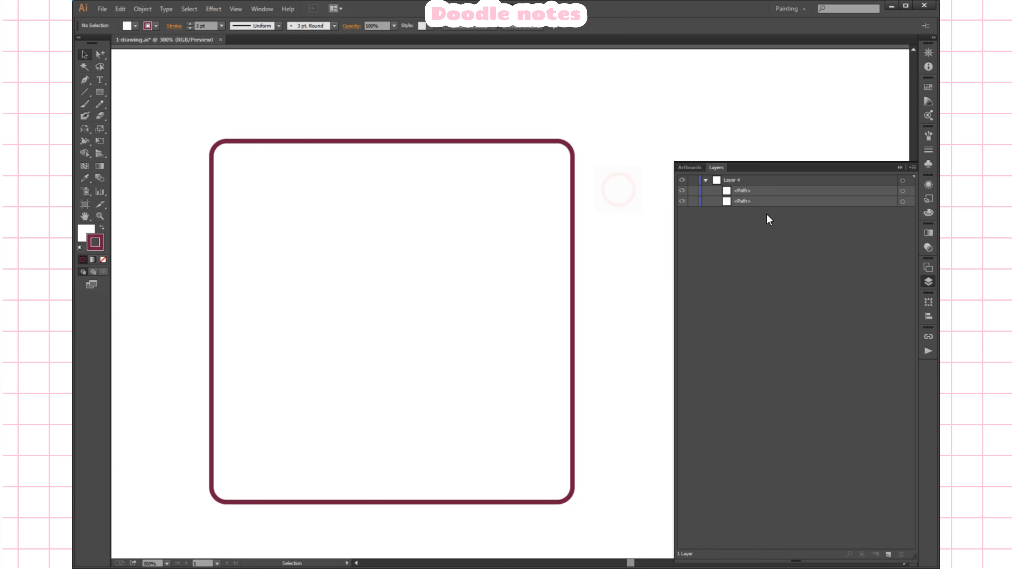
# - Fill the square's separate fill shape with light pink, remove its stroke and show the fill colour's RGB values
pyautogui.click(574, 191)
pyautogui.click(411, 219)
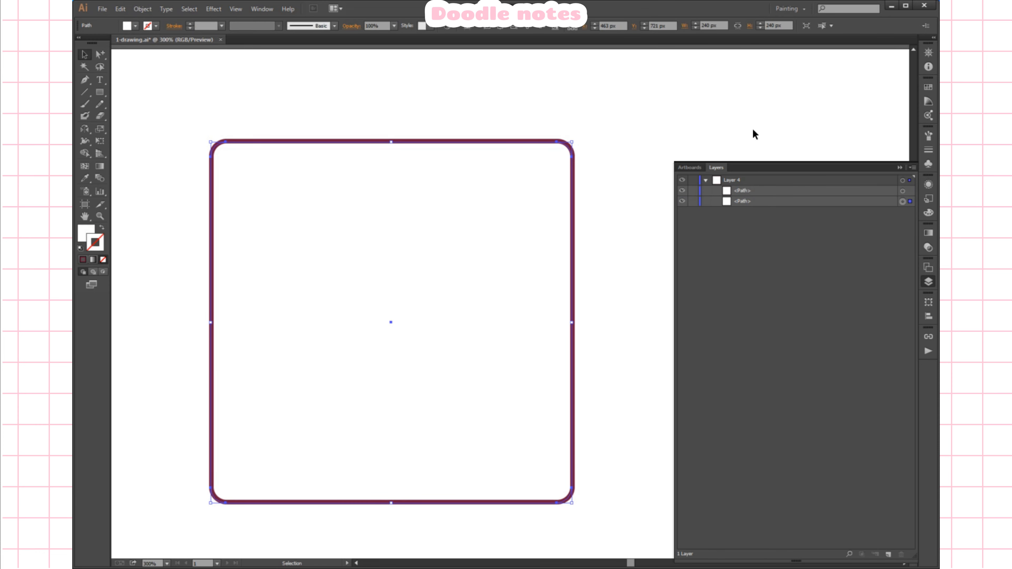
pyautogui.click(927, 88)
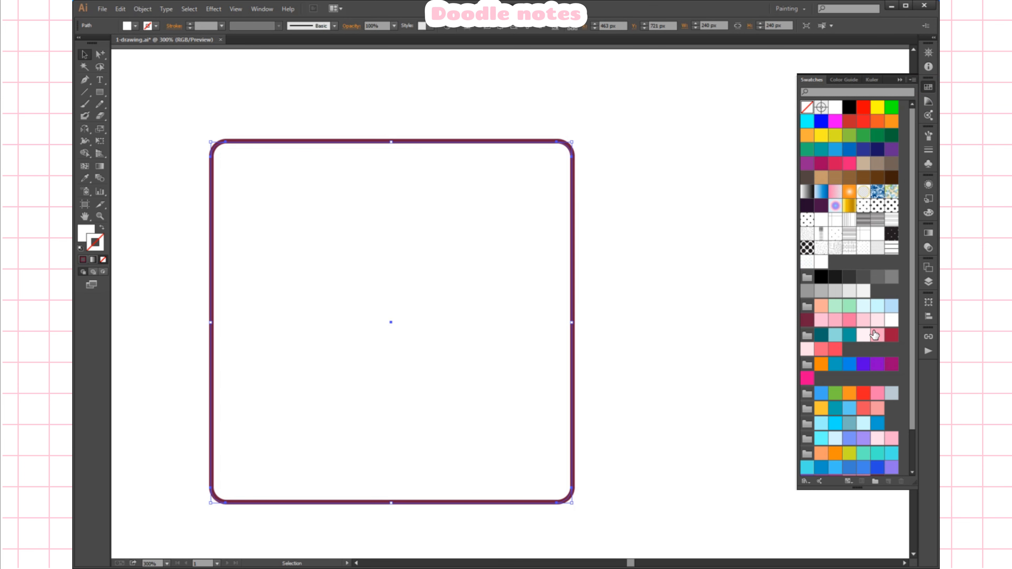
pyautogui.click(891, 321)
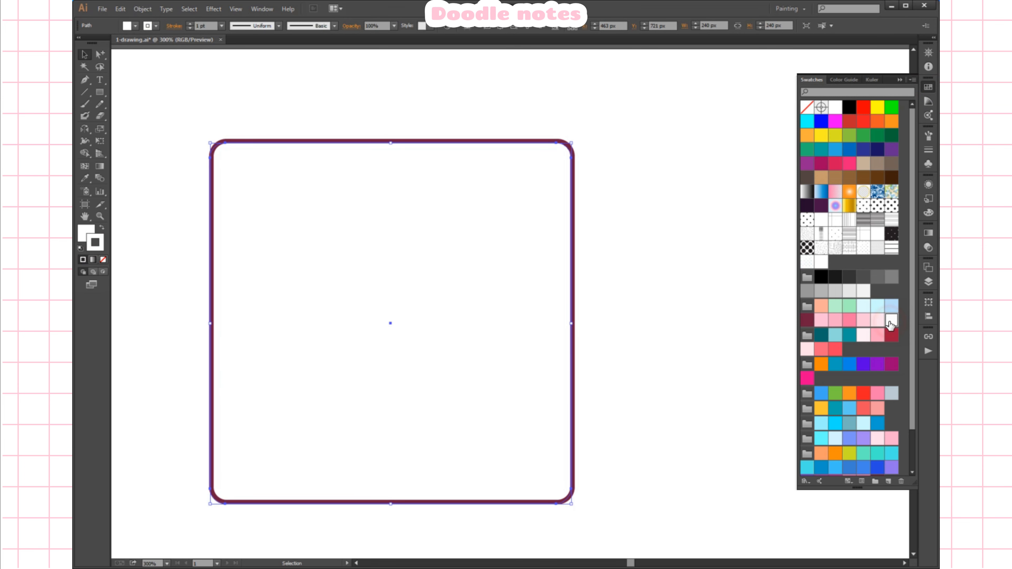
pyautogui.click(878, 321)
pyautogui.click(103, 230)
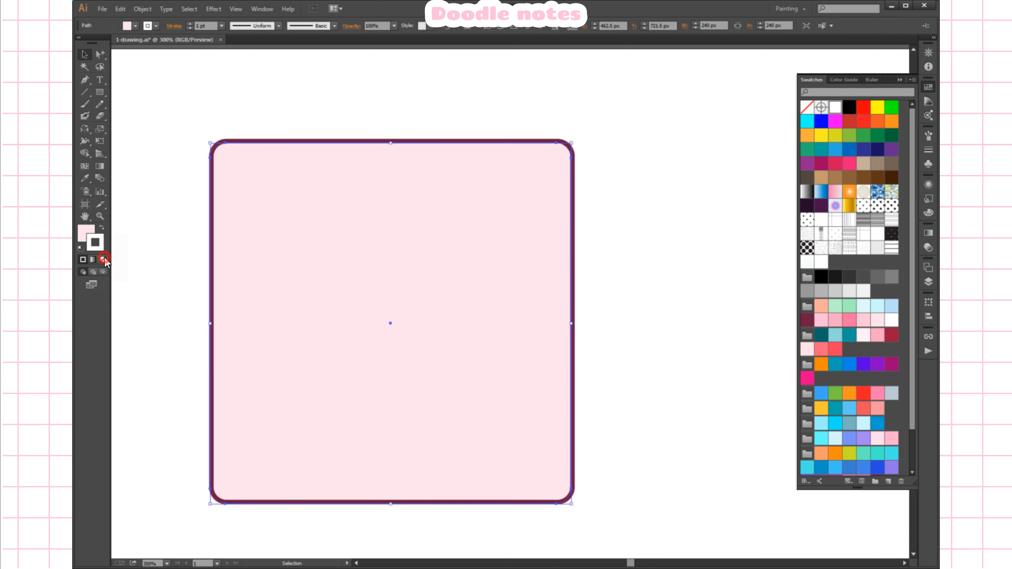
pyautogui.click(155, 136)
pyautogui.click(90, 234)
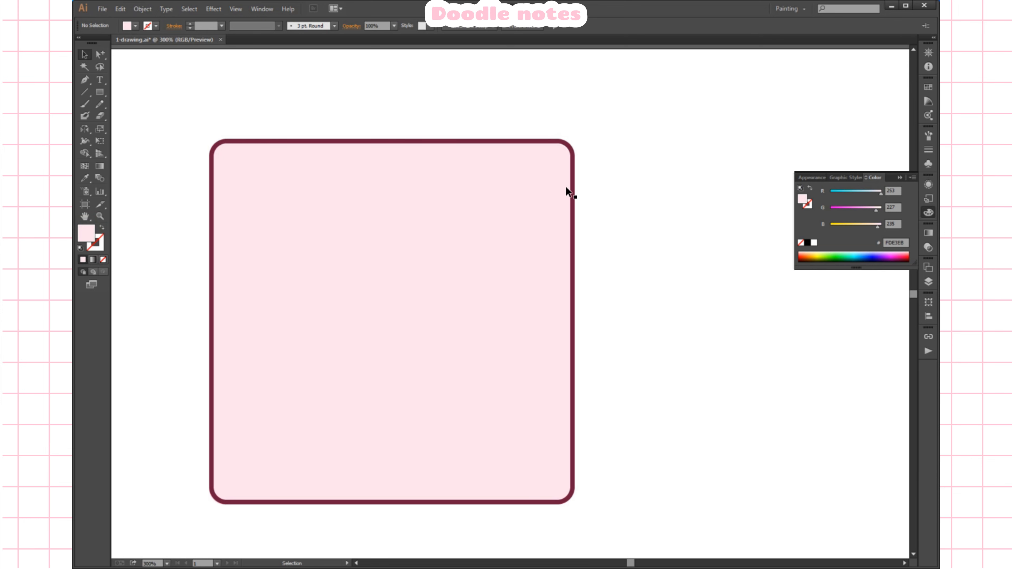
# - Paste a copy of the maroon outline in front and scale it down about its centre to about 225 px
pyautogui.click(572, 194)
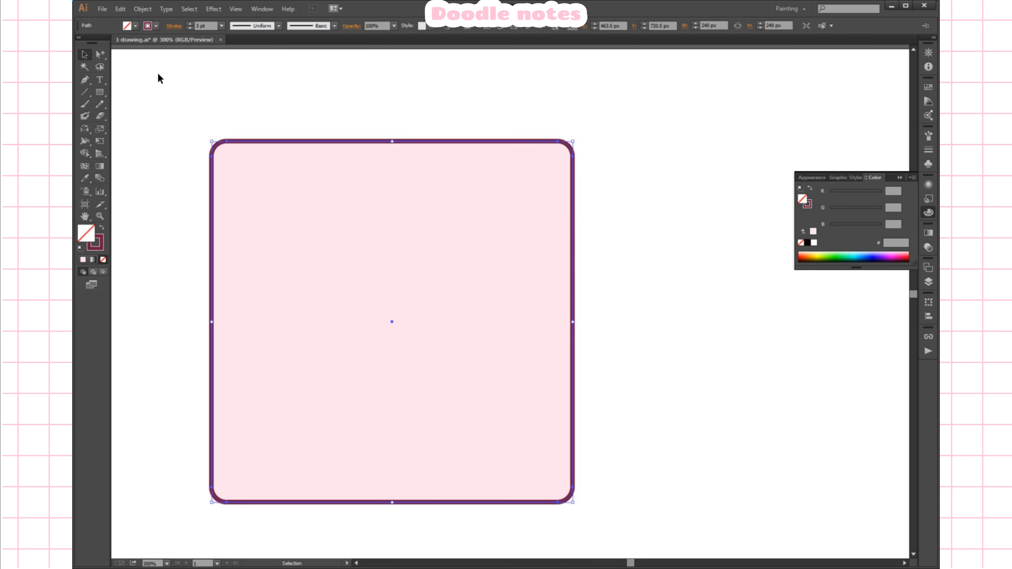
pyautogui.click(122, 9)
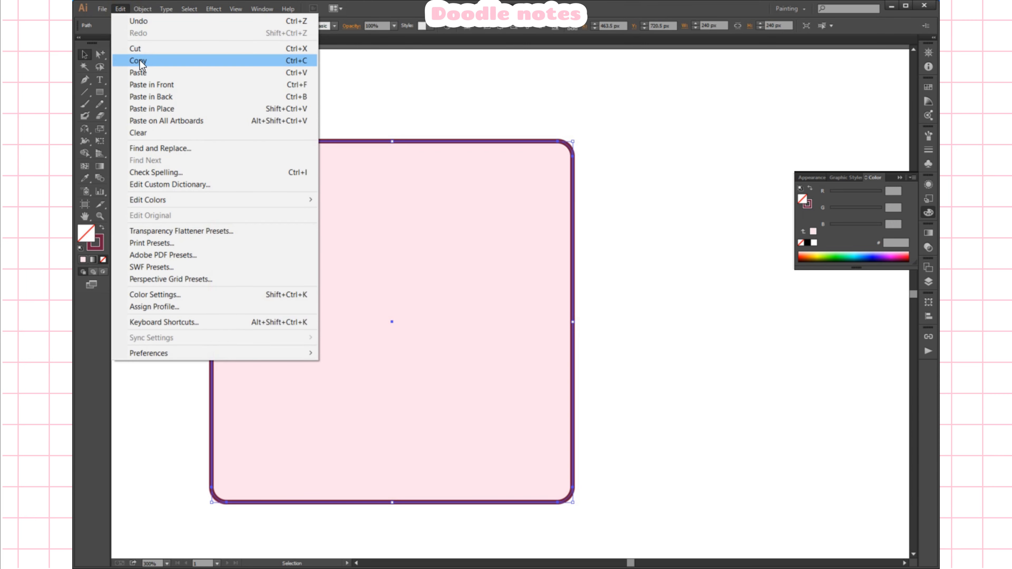
pyautogui.click(139, 60)
pyautogui.click(120, 10)
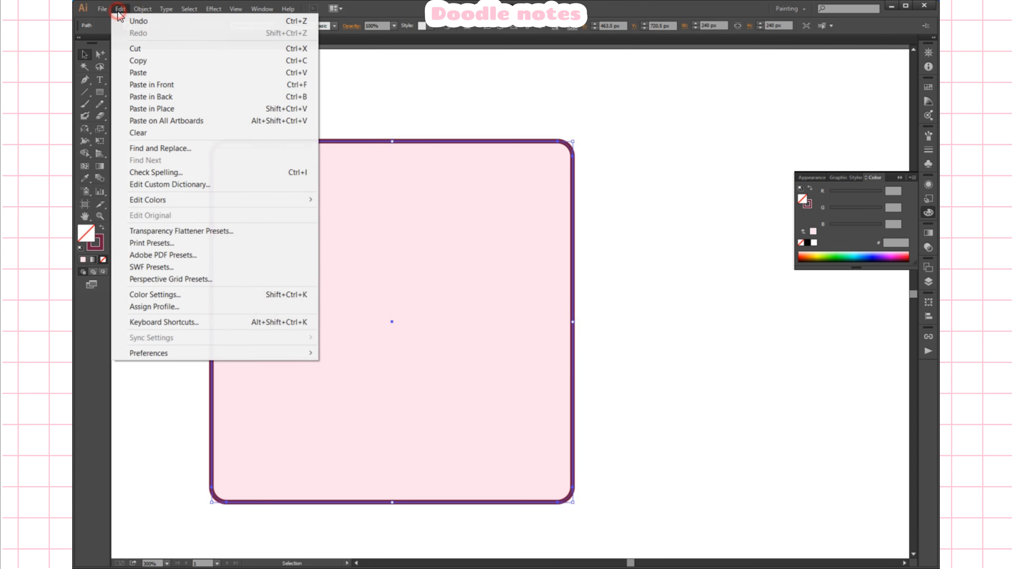
pyautogui.click(151, 84)
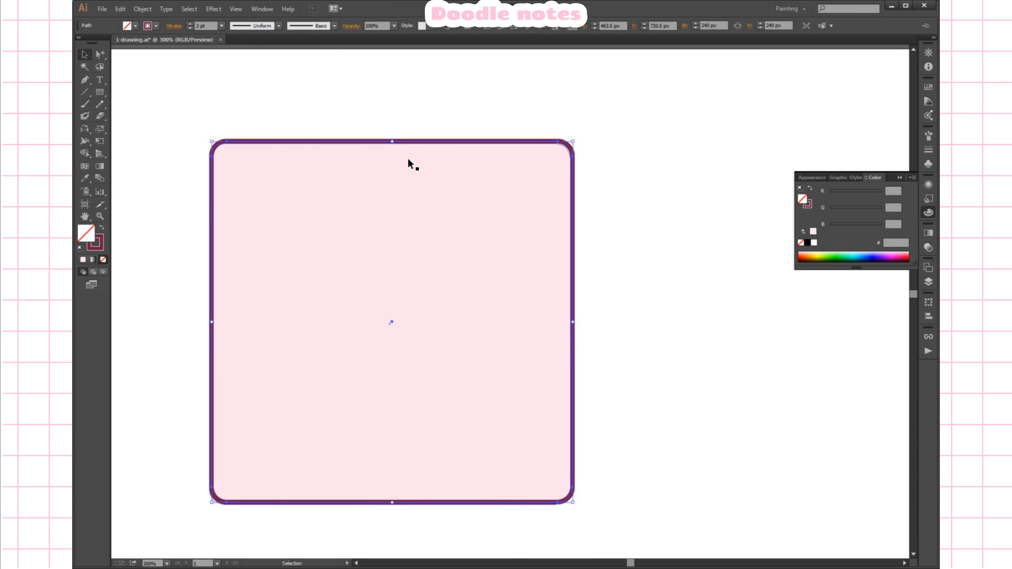
pyautogui.click(393, 142)
pyautogui.moveTo(394, 144); pyautogui.dragTo(394, 154)
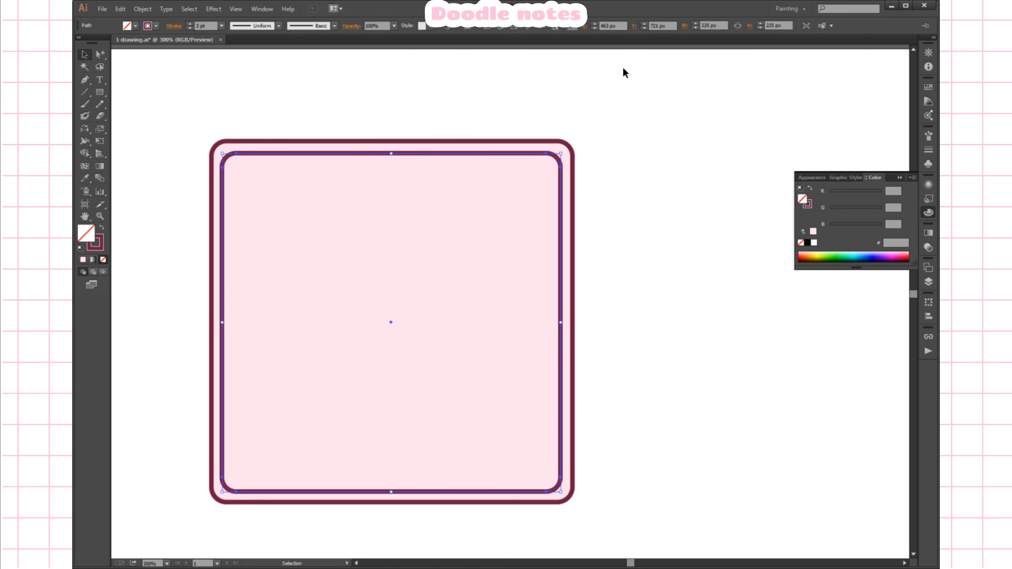
# - Give the inner outline a 2 pt dashed stroke with 6 pt dashes
pyautogui.click(221, 26)
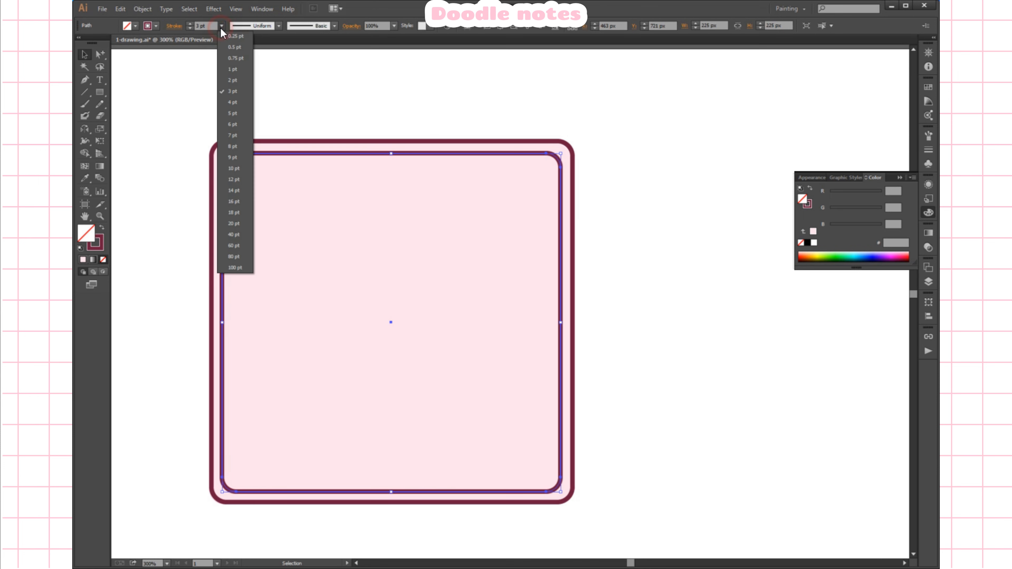
pyautogui.click(237, 79)
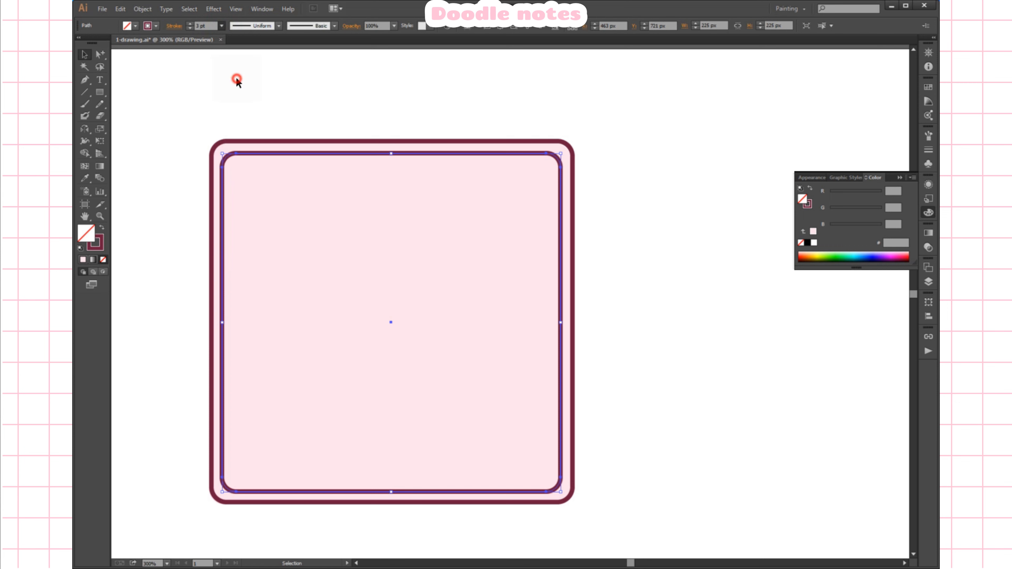
pyautogui.click(928, 150)
pyautogui.click(811, 197)
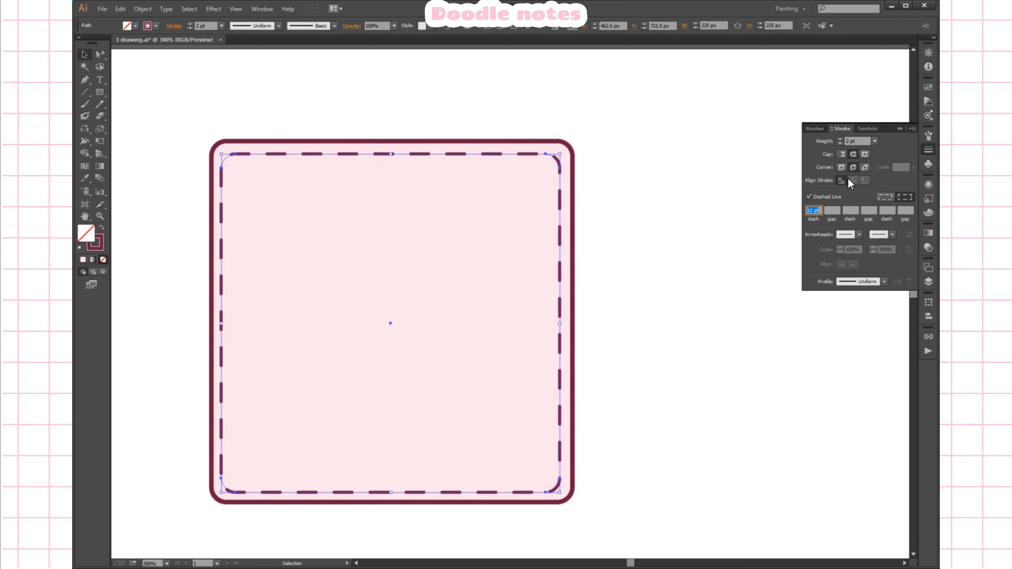
pyautogui.doubleClick(812, 210)
pyautogui.write('6')
pyautogui.click(850, 211)
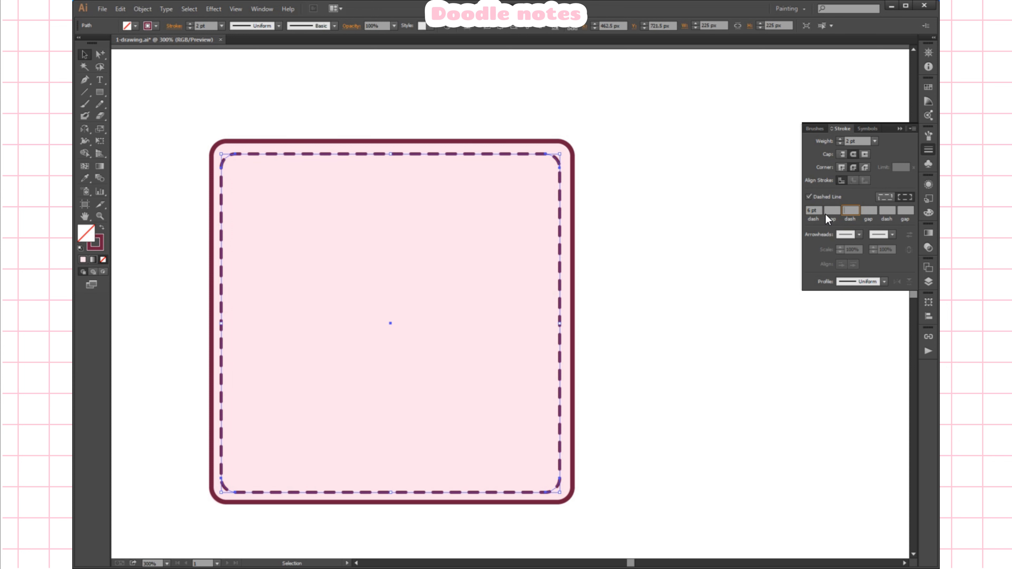
# - Shorten the inner outline's dashes to 2 pt, reduce its stroke weight to 1 pt and deselect it
pyautogui.doubleClick(809, 210)
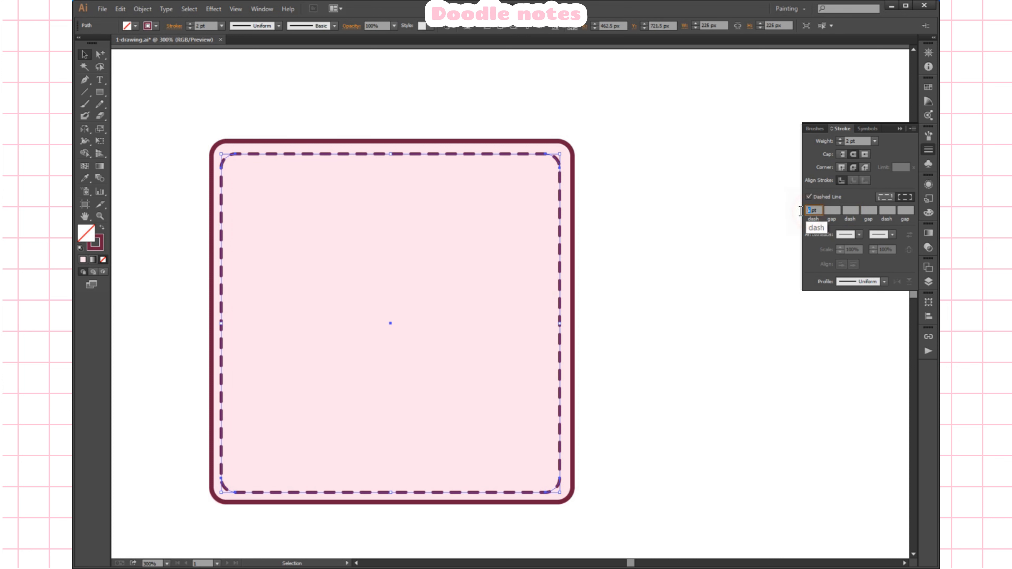
pyautogui.write('2')
pyautogui.click(836, 210)
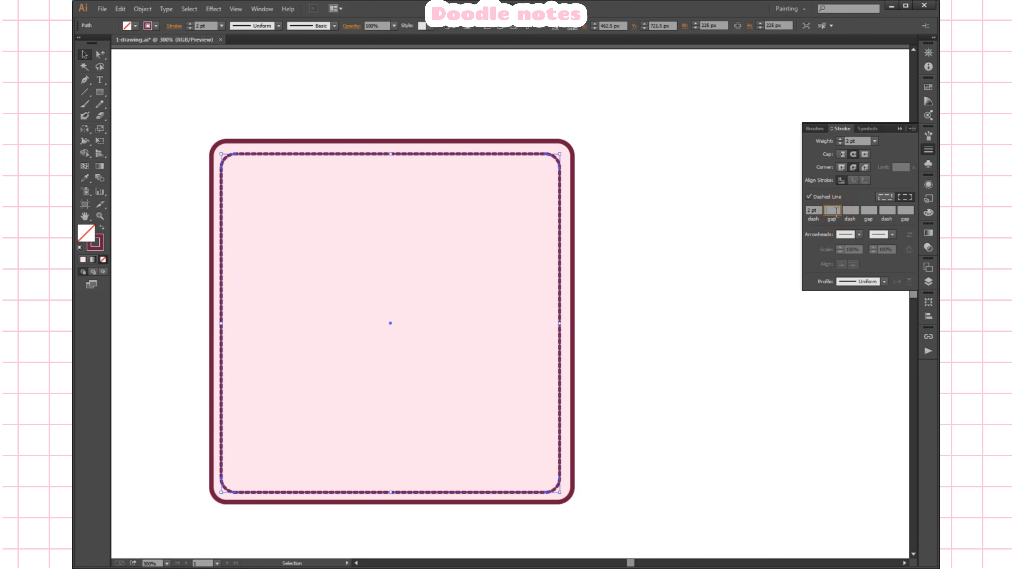
pyautogui.click(874, 141)
pyautogui.click(884, 186)
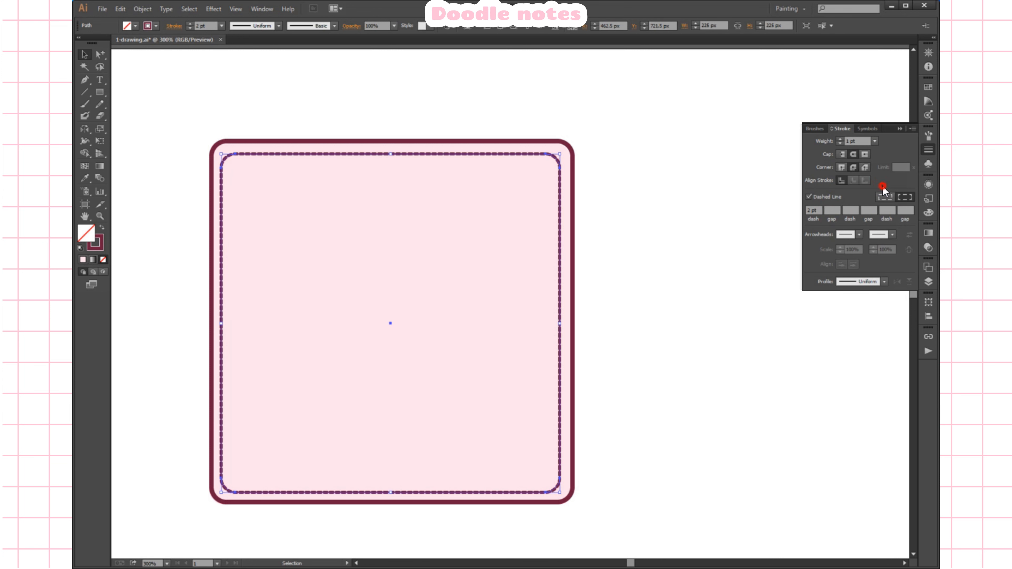
pyautogui.click(719, 185)
# - Turn off Align to Pixel Grid for the dashed square and nudge it slightly to centre it within the outer outline
pyautogui.click(559, 289)
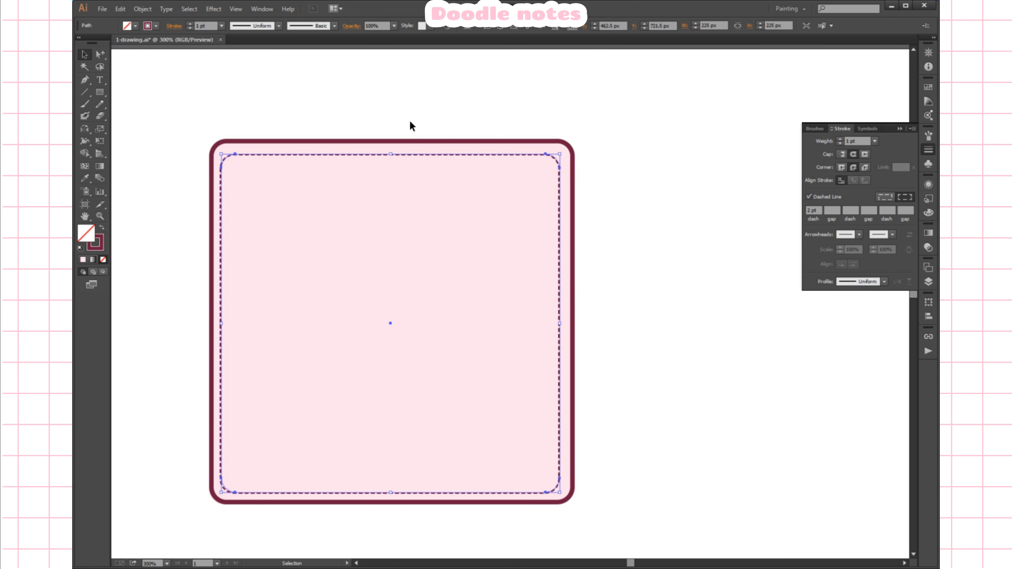
pyautogui.click(928, 302)
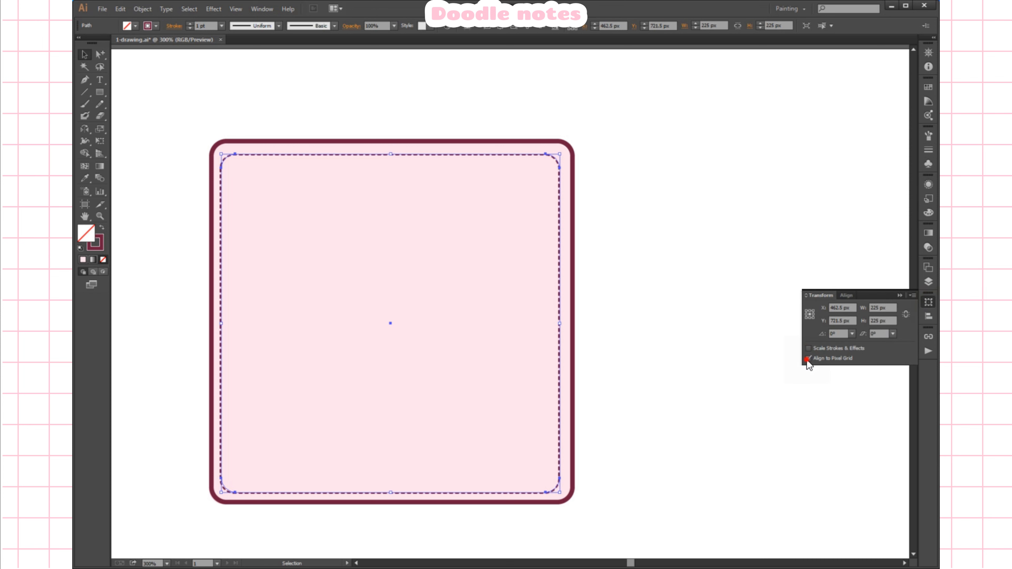
pyautogui.click(700, 189)
pyautogui.click(560, 181)
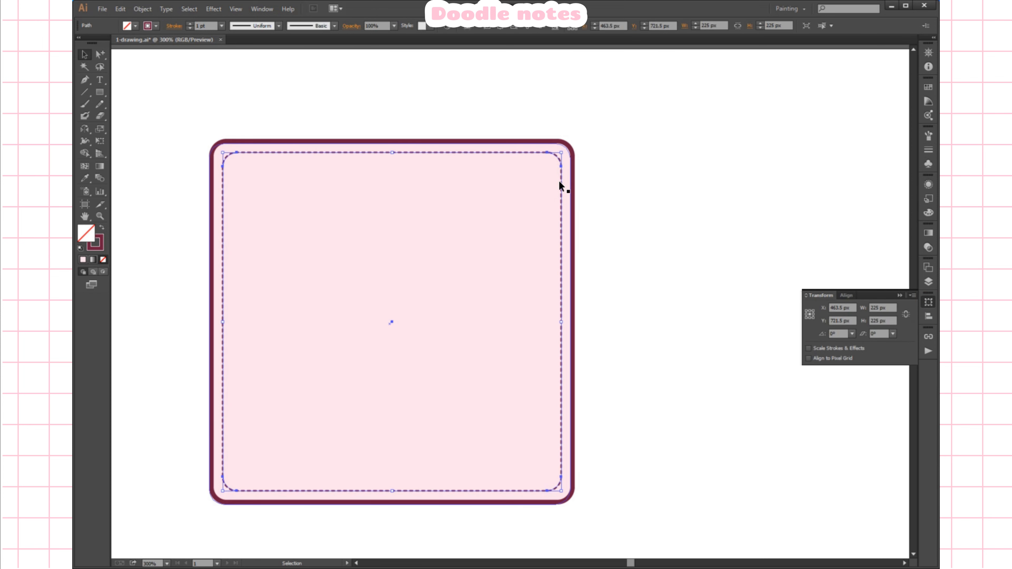
pyautogui.click(649, 177)
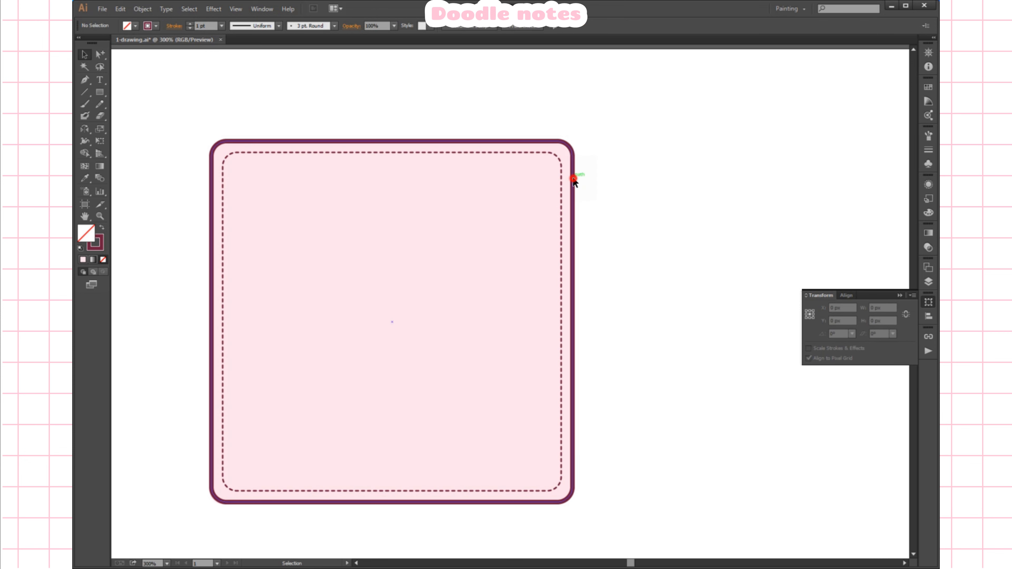
pyautogui.click(680, 156)
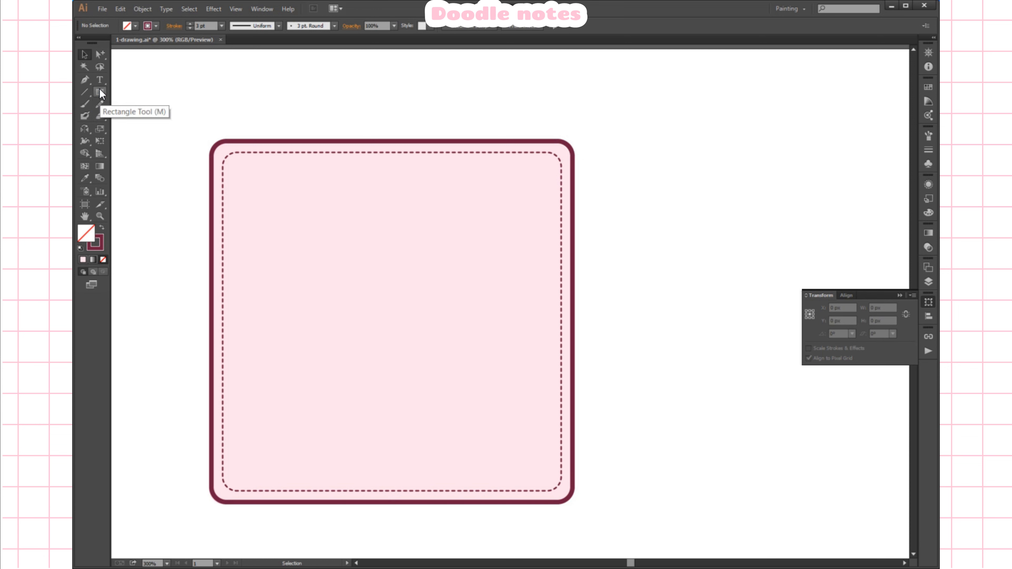
# - Draw an ellipse about 50 by 59 px over the square's top-left corner and place a duplicate over the top-right corner
pyautogui.moveTo(100, 91); pyautogui.dragTo(124, 117)
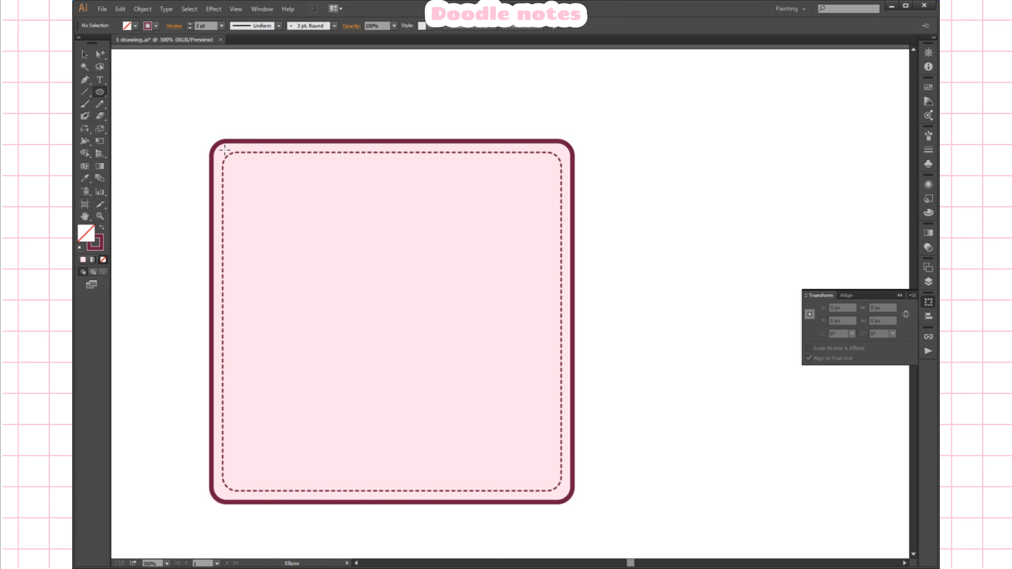
pyautogui.moveTo(209, 124); pyautogui.dragTo(273, 187)
pyautogui.click(84, 54)
pyautogui.click(272, 84)
pyautogui.click(359, 101)
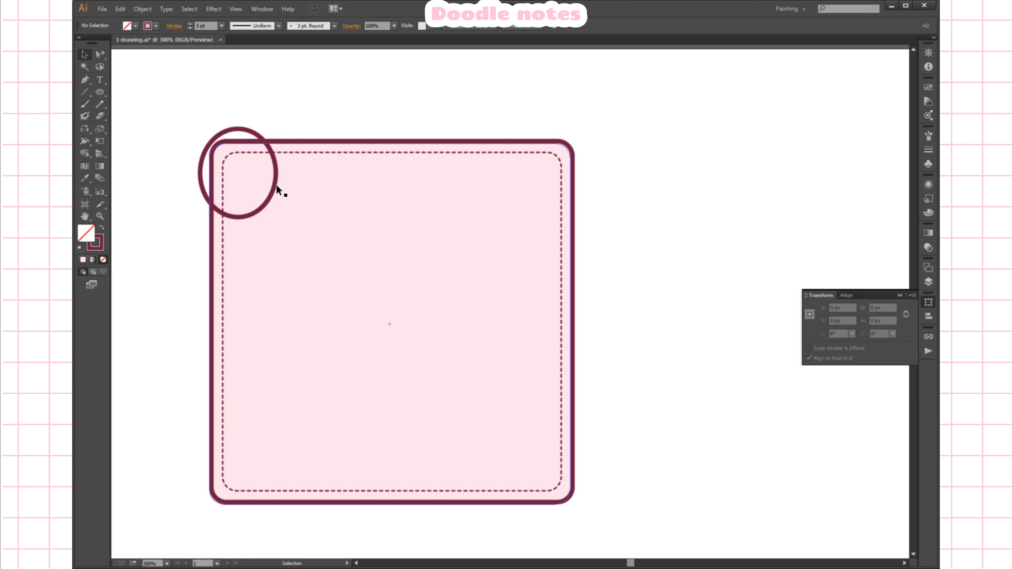
pyautogui.moveTo(278, 189); pyautogui.dragTo(579, 176)
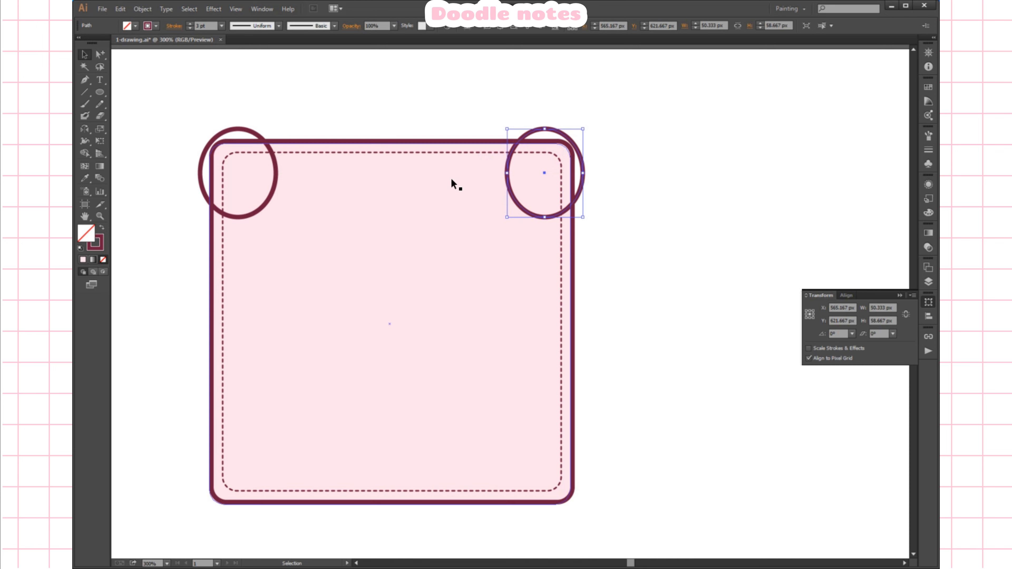
# - Select both corner ellipses and make a blend between them
pyautogui.keyDown('shift'); pyautogui.click(274, 188); pyautogui.keyUp('shift')
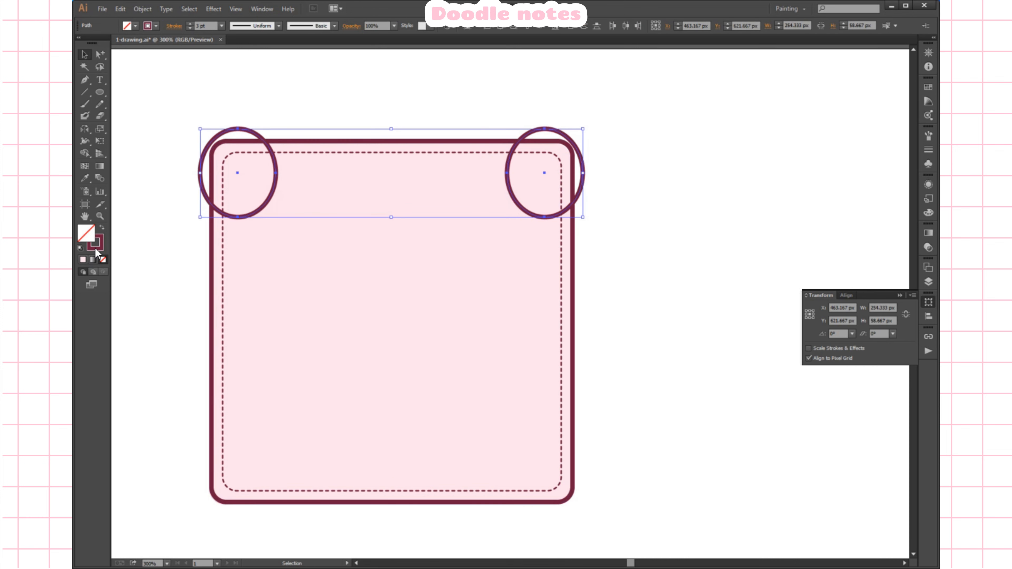
pyautogui.click(100, 179)
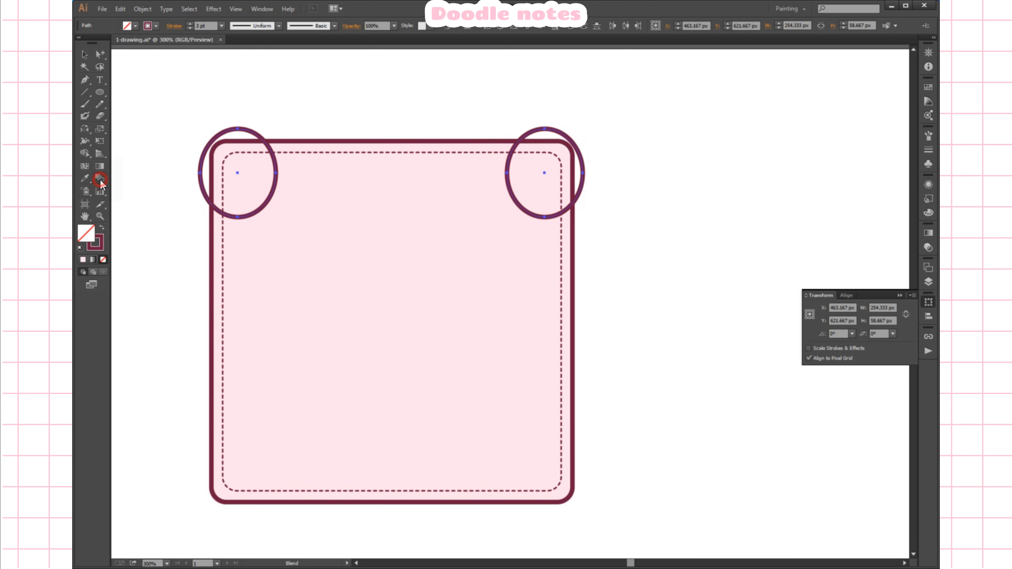
pyautogui.click(143, 9)
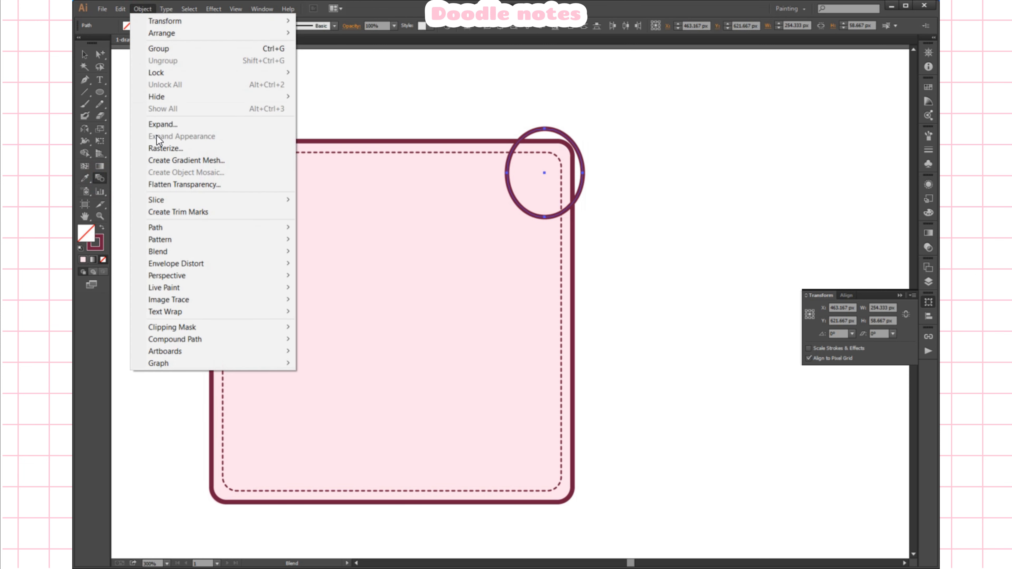
pyautogui.click(179, 248)
pyautogui.click(331, 252)
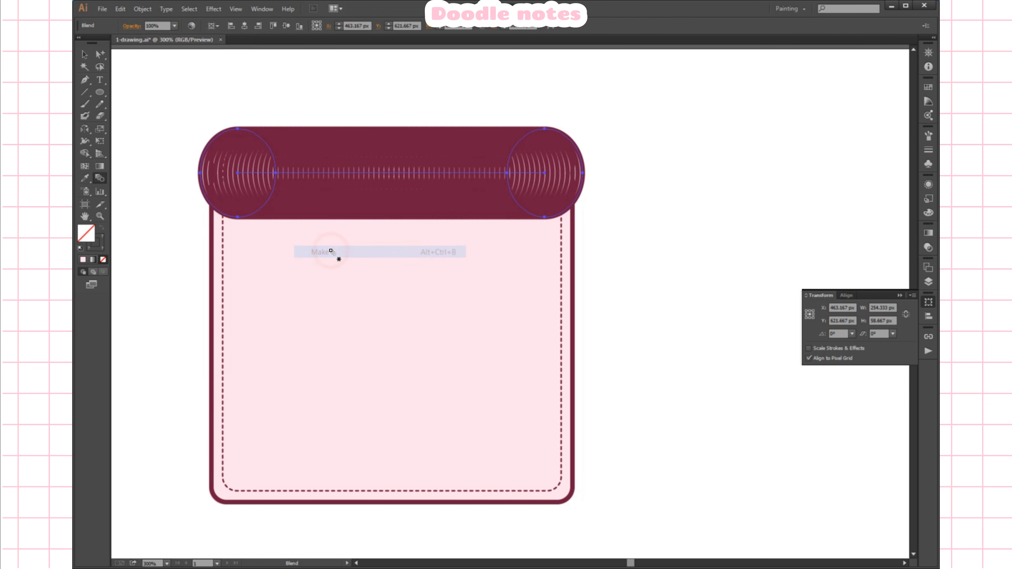
# - Set the ellipse blend's spacing to 4 specified steps with the preview on
pyautogui.click(100, 178)
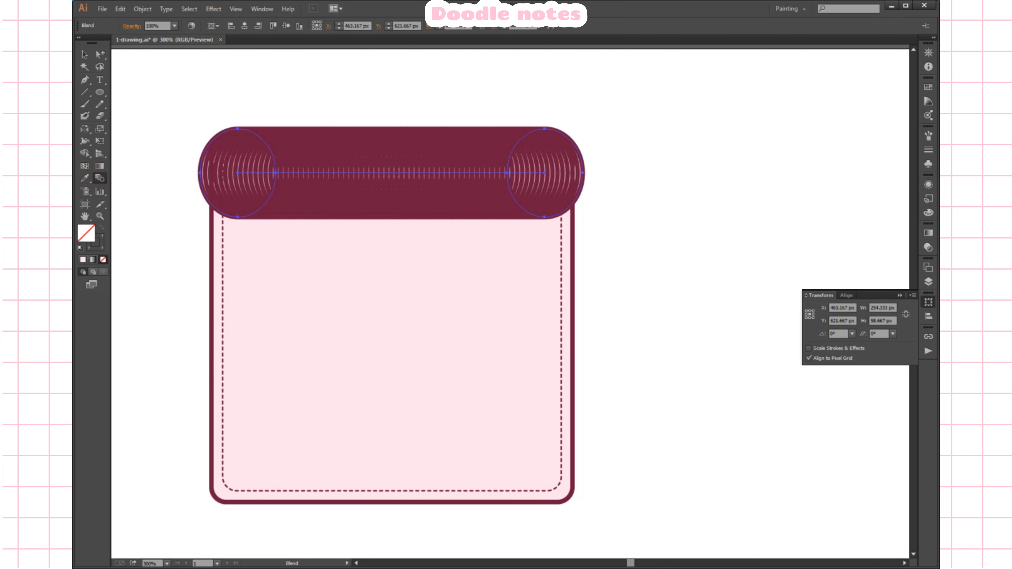
pyautogui.moveTo(617, 228); pyautogui.dragTo(601, 240)
pyautogui.click(573, 312)
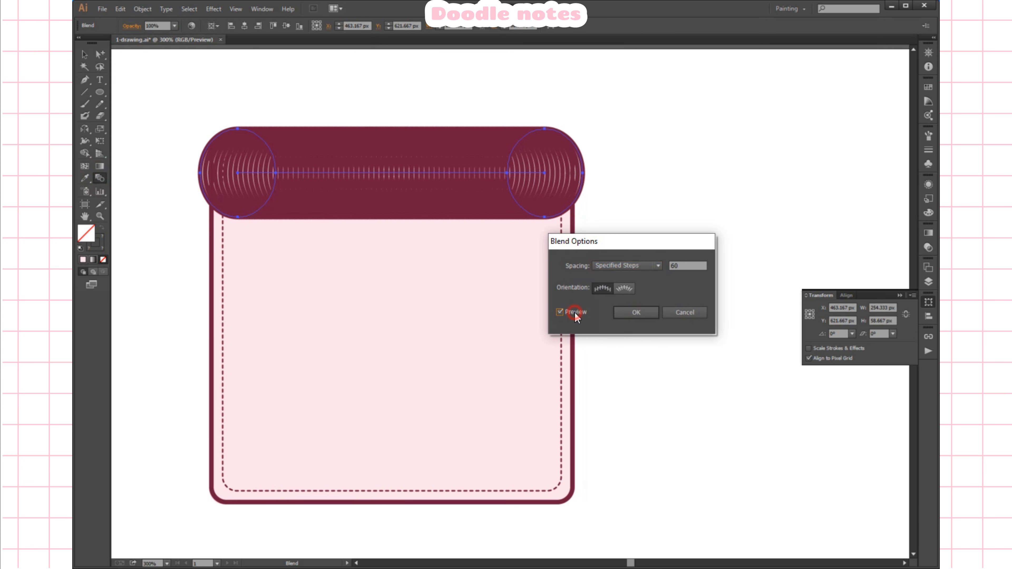
pyautogui.doubleClick(686, 265)
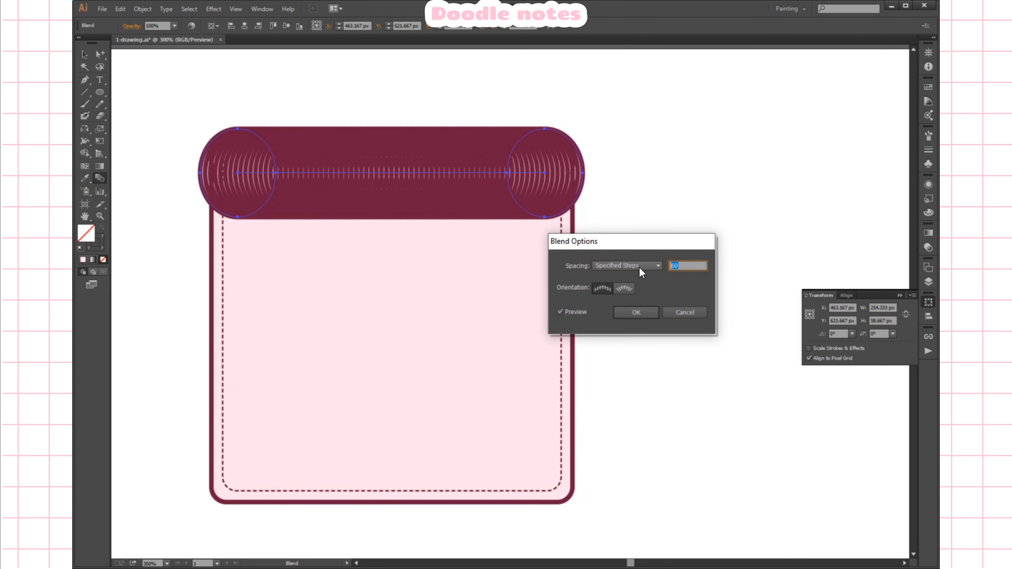
pyautogui.write('4')
pyautogui.click(560, 312)
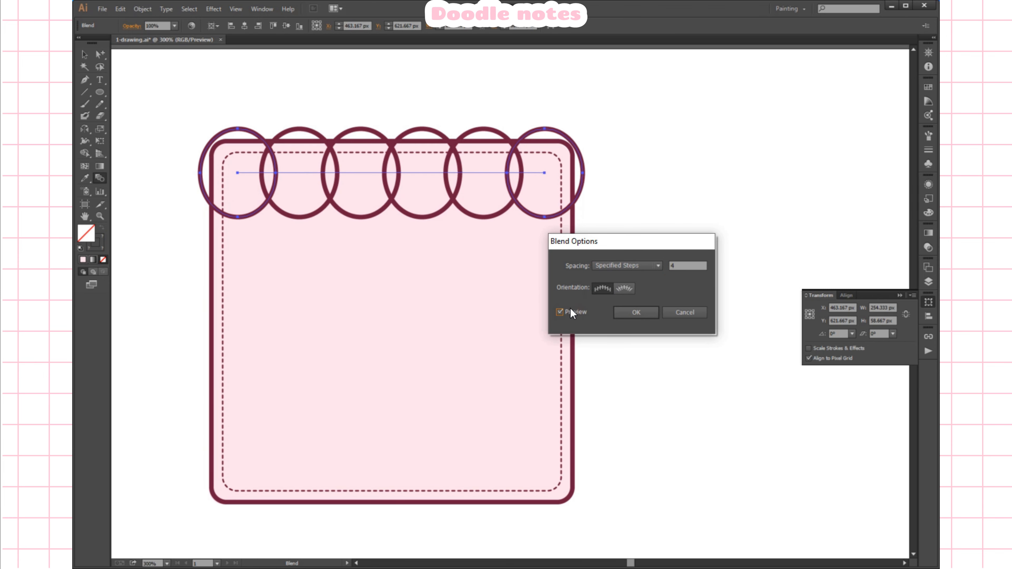
# - Try 3 specified steps for the ellipse blend and preview the spacing
pyautogui.doubleClick(676, 266)
pyautogui.write('3')
pyautogui.click(561, 312)
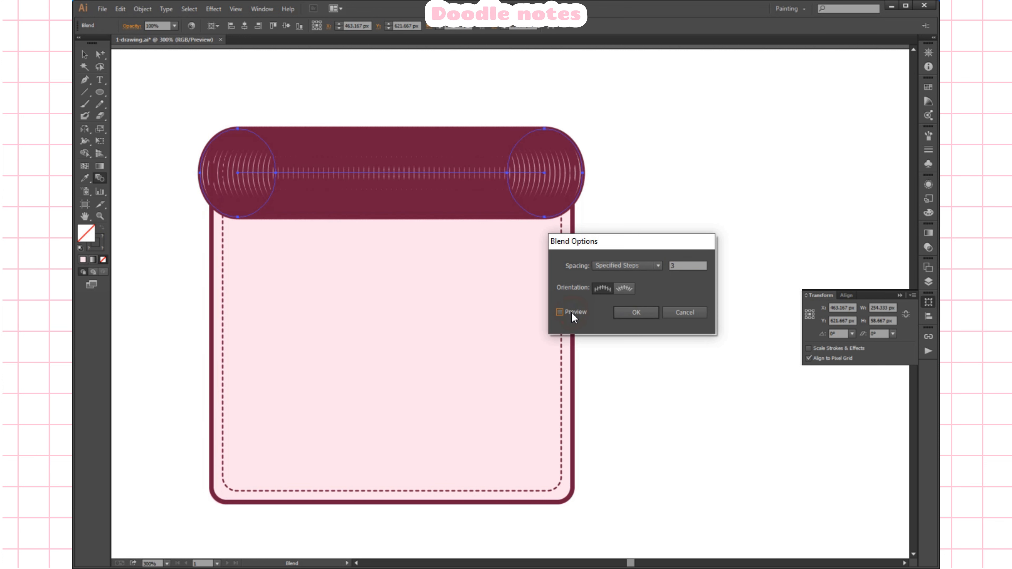
pyautogui.click(560, 312)
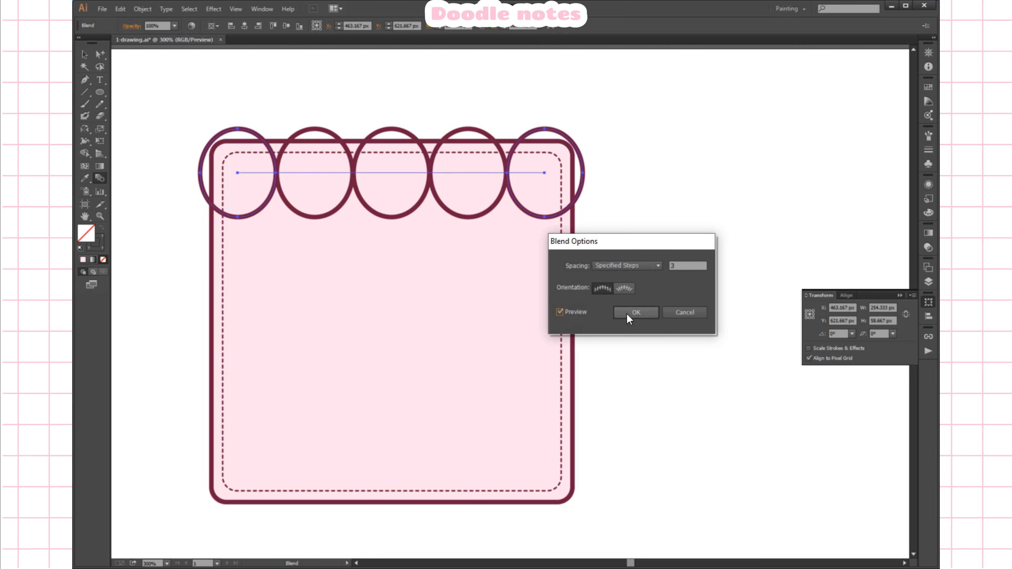
# - Return the blend's spacing to 4 specified steps, check the preview and apply the options
pyautogui.doubleClick(677, 265)
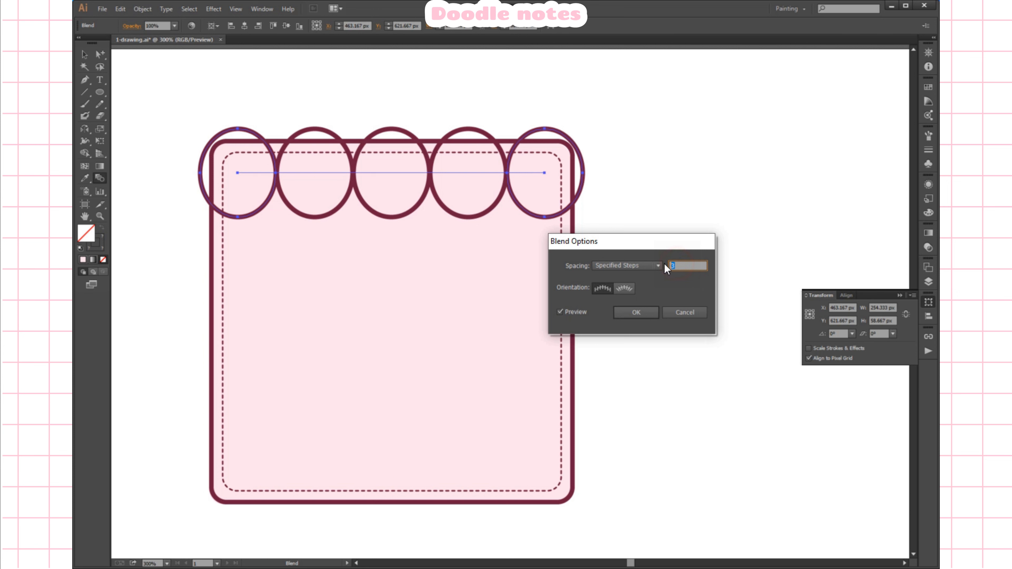
pyautogui.write('4')
pyautogui.click(576, 310)
pyautogui.click(576, 311)
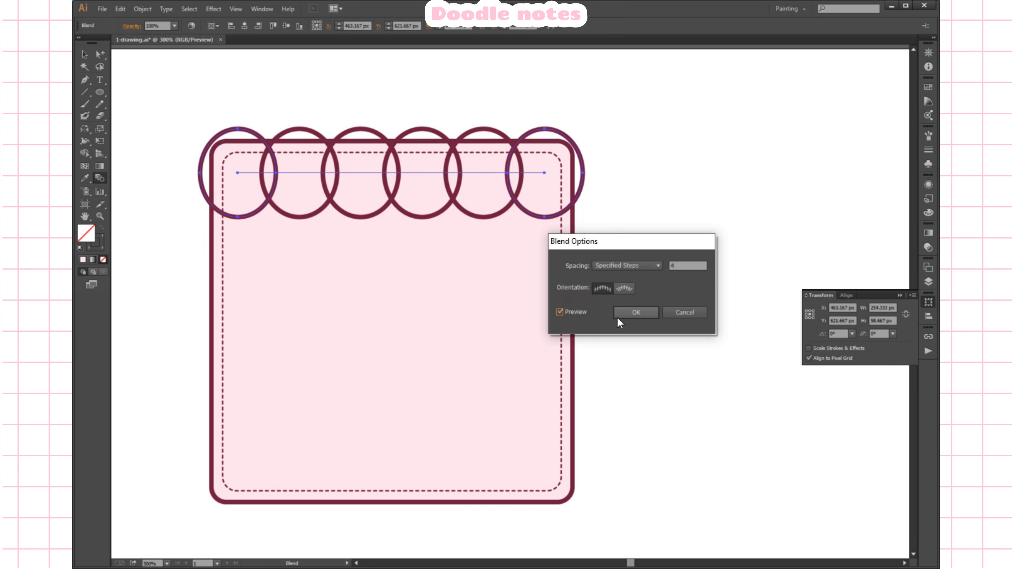
pyautogui.click(618, 315)
# - Expand the ellipse blend's object, fill and stroke into separate editable ellipses
pyautogui.click(142, 9)
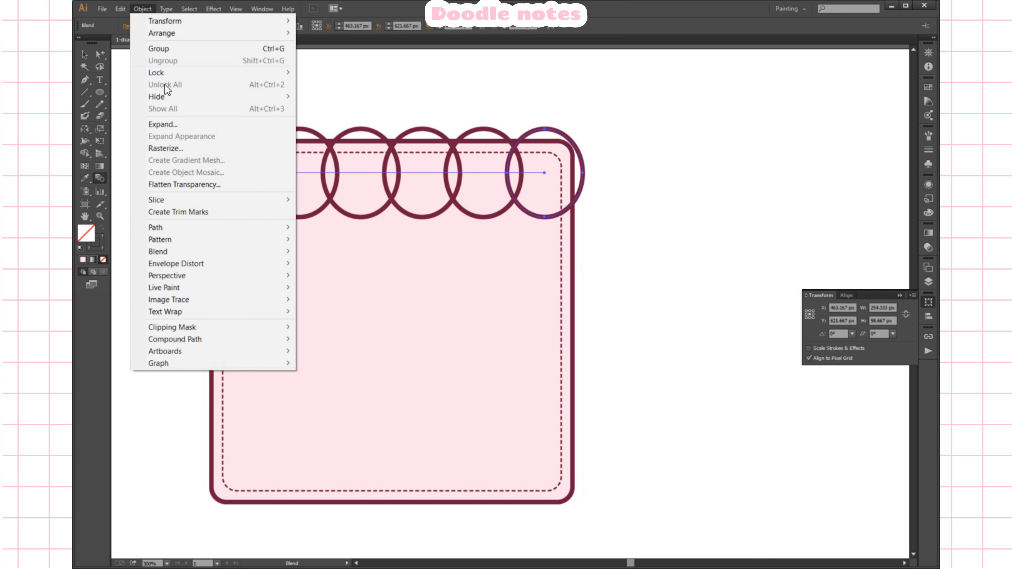
pyautogui.click(167, 124)
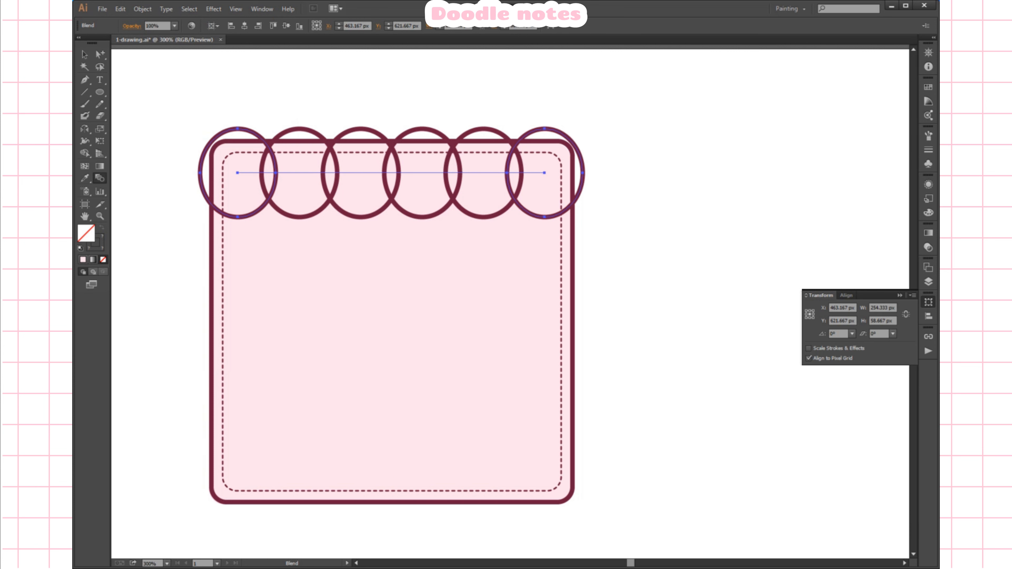
pyautogui.moveTo(863, 142); pyautogui.dragTo(653, 237)
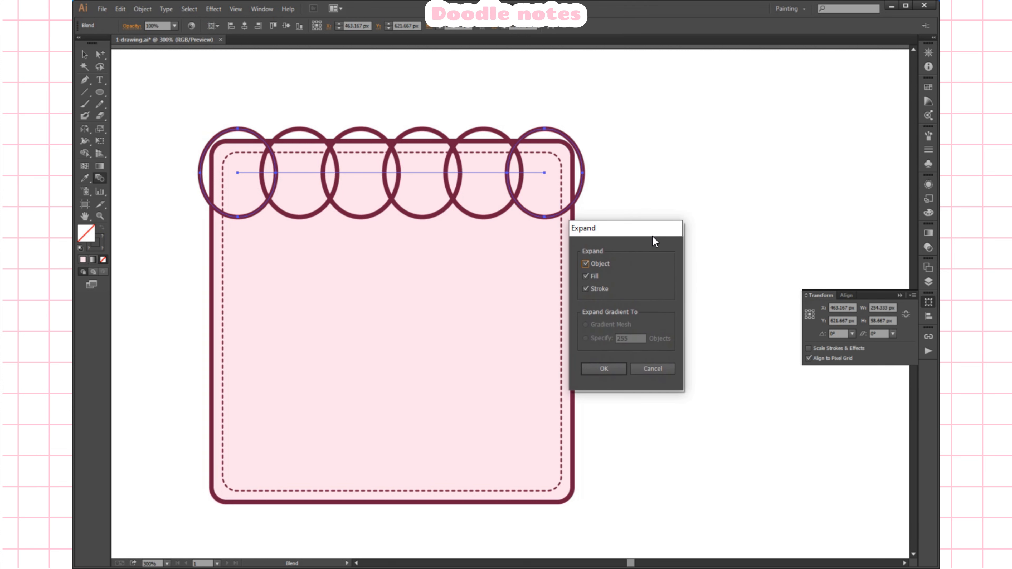
pyautogui.click(604, 370)
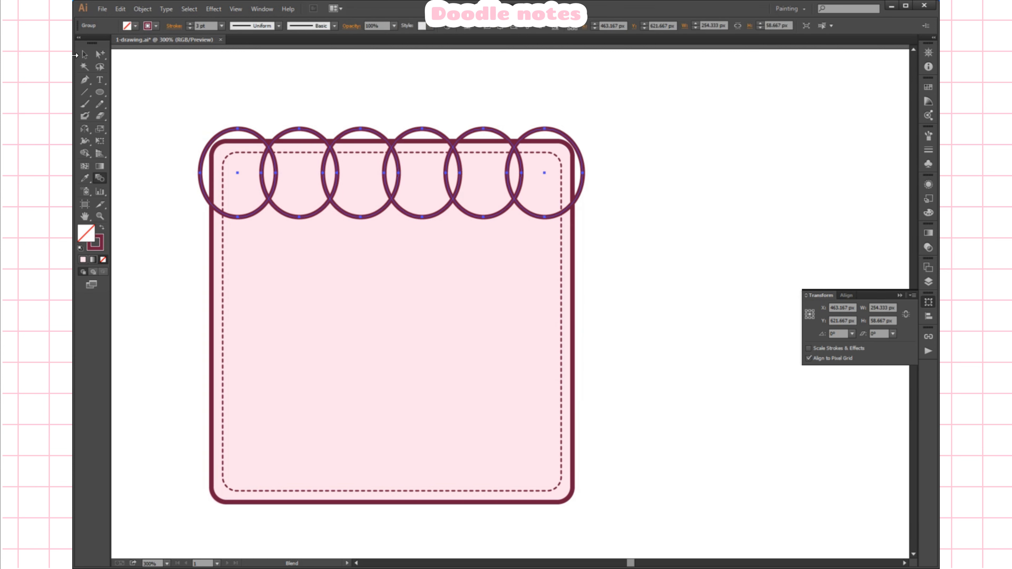
# - Unite the row of ellipses into a single scalloped outline and deselect it
pyautogui.click(83, 55)
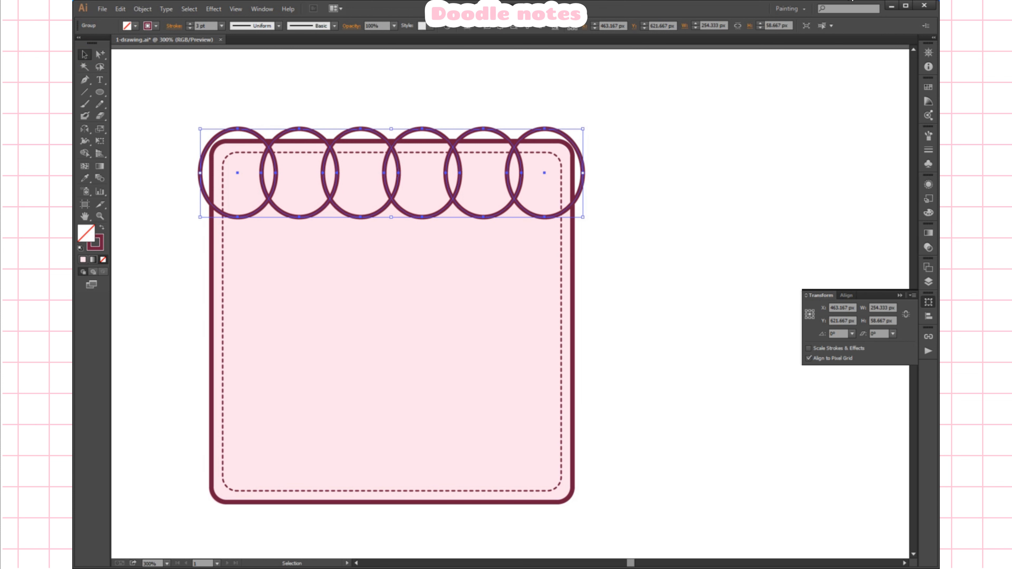
pyautogui.hotkey('ctrl', 'shift', 'F9')
pyautogui.click(792, 147)
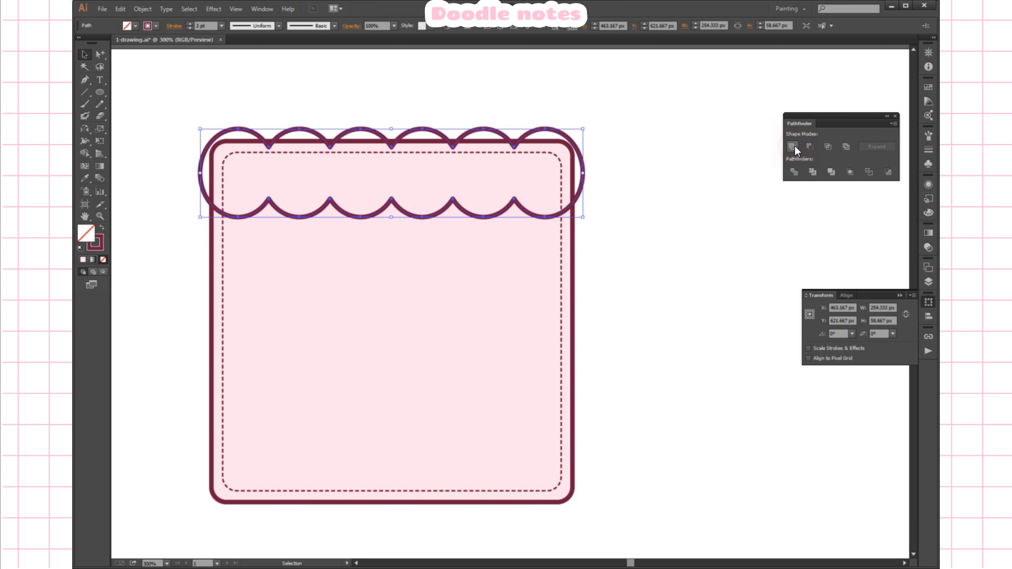
pyautogui.click(665, 155)
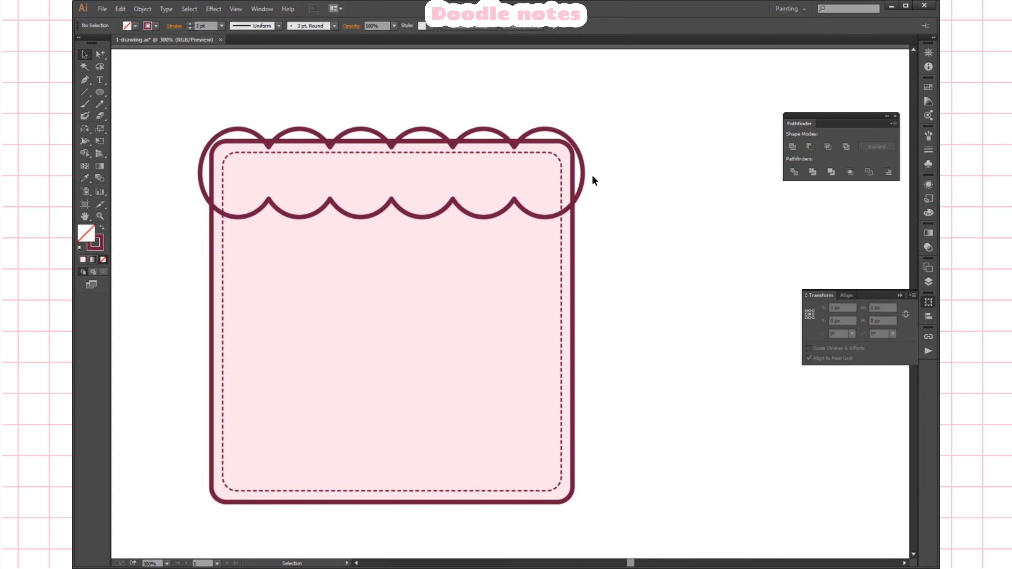
# - Add anchor points to the scalloped outline where its lower edge crosses the square's left and right sides
pyautogui.click(582, 176)
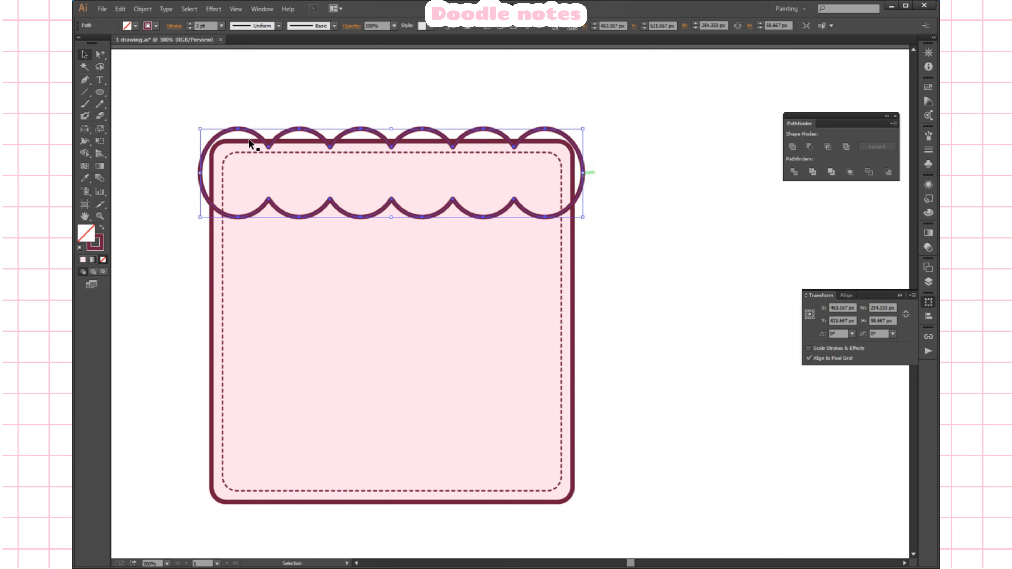
pyautogui.click(84, 80)
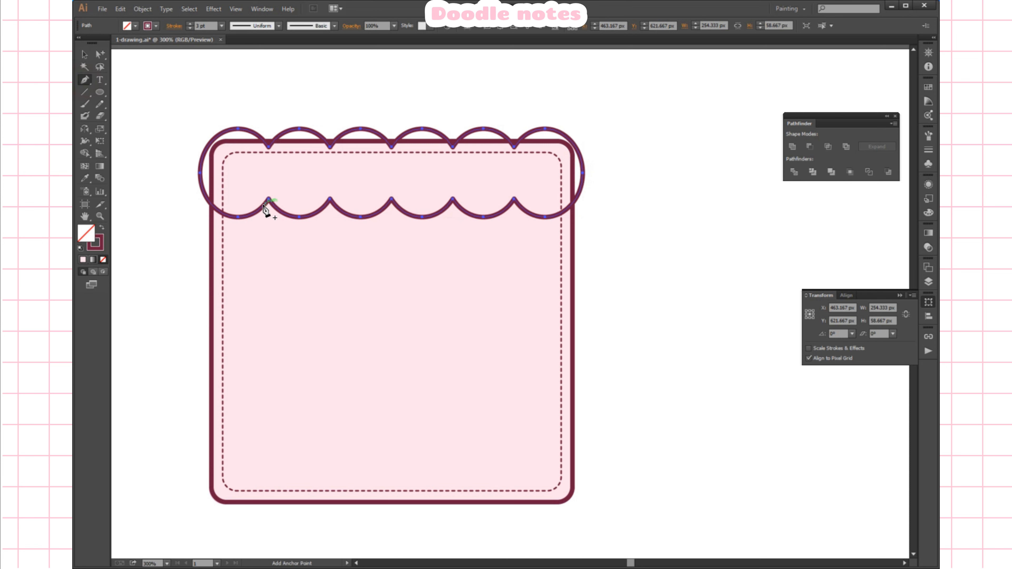
pyautogui.click(210, 202)
pyautogui.click(573, 204)
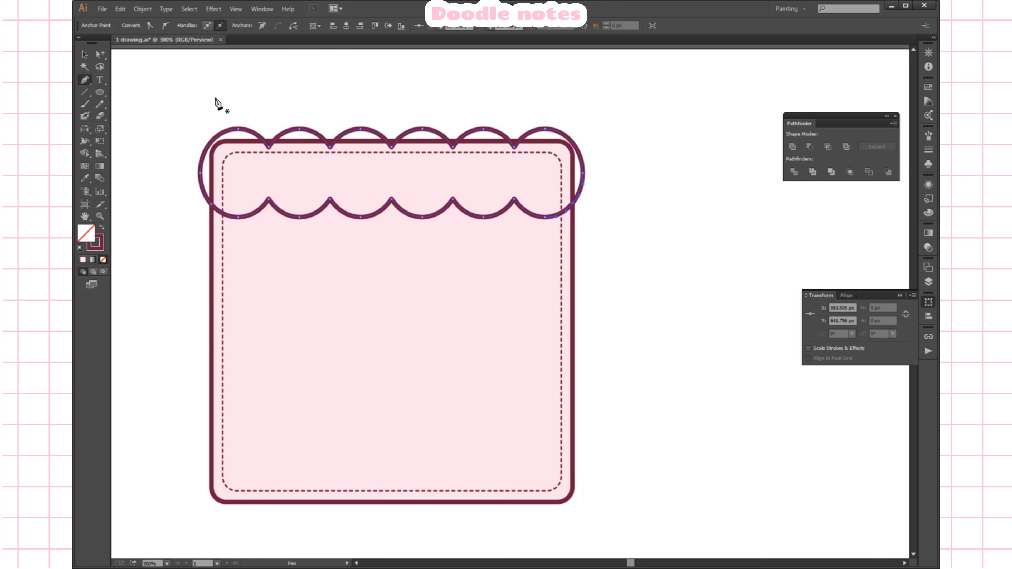
# - Delete the scalloped outline's end segments that stick out beyond the square's left and right sides
pyautogui.click(100, 54)
pyautogui.moveTo(198, 175); pyautogui.dragTo(202, 178)
pyautogui.press('Delete')
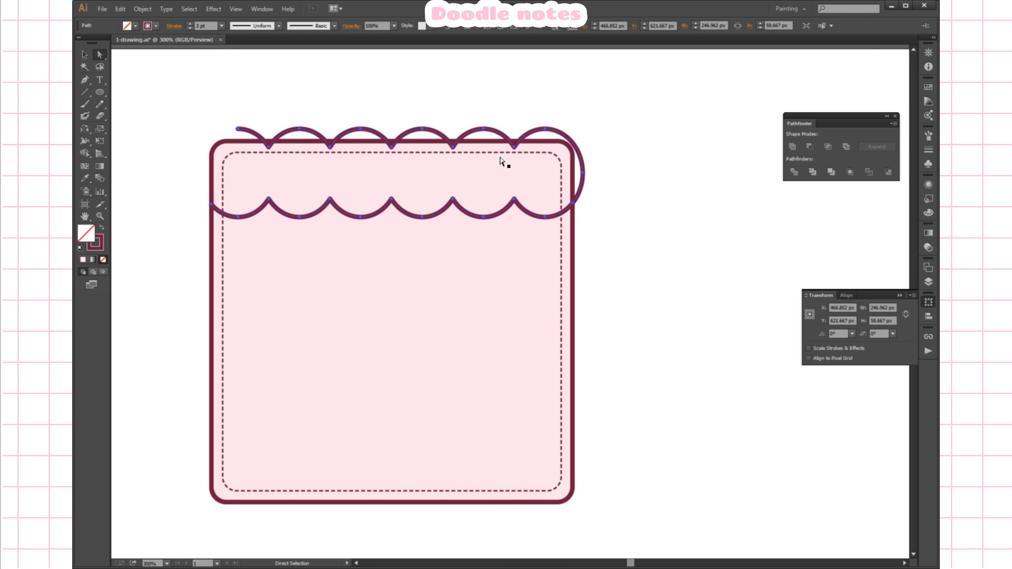
pyautogui.click(584, 177)
pyautogui.press('Delete')
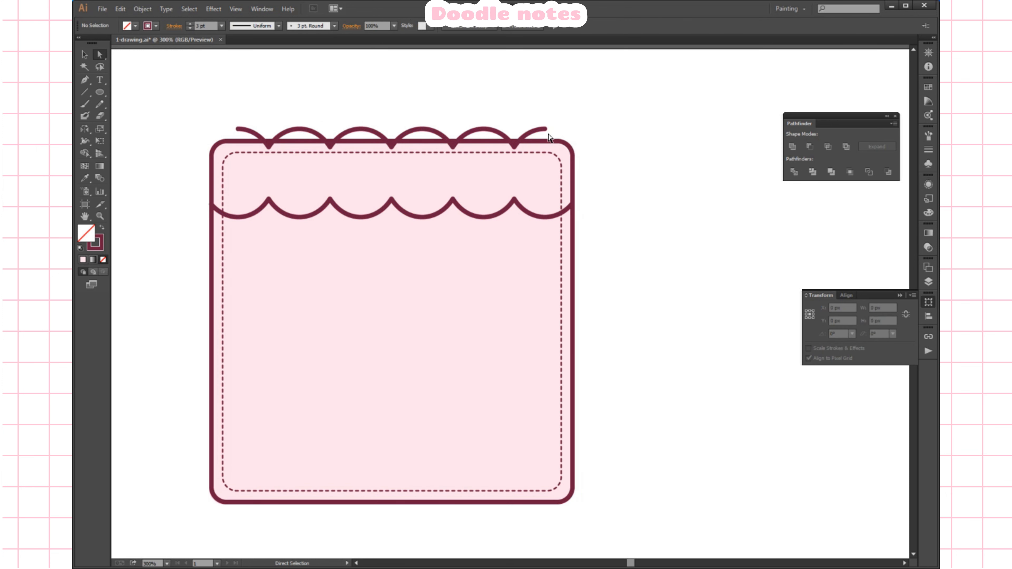
# - Delete the upper row of scallops, keeping only the lower scalloped line across the square
pyautogui.click(547, 129)
pyautogui.press('Delete')
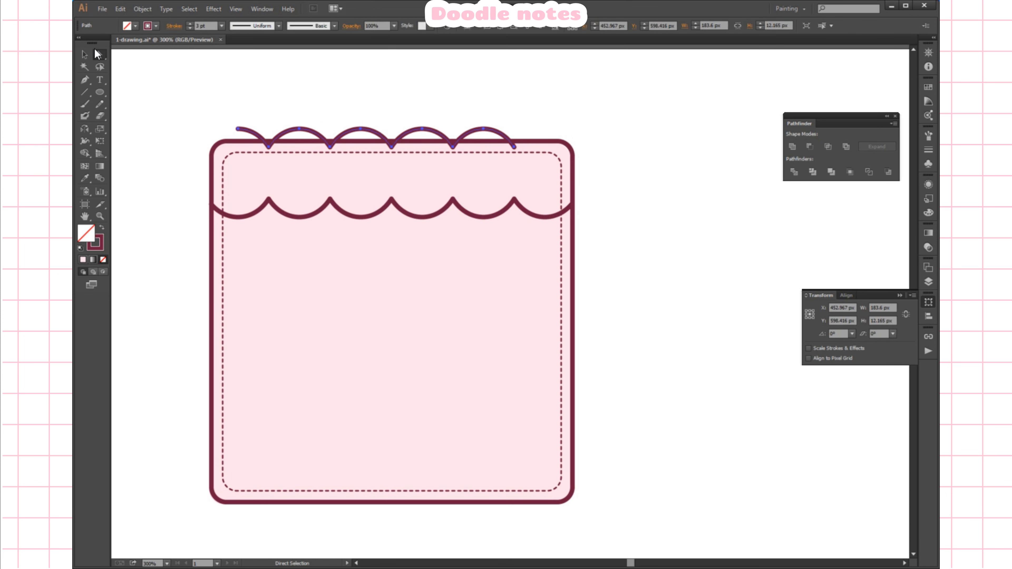
pyautogui.click(254, 66)
pyautogui.press('v')
pyautogui.click(315, 133)
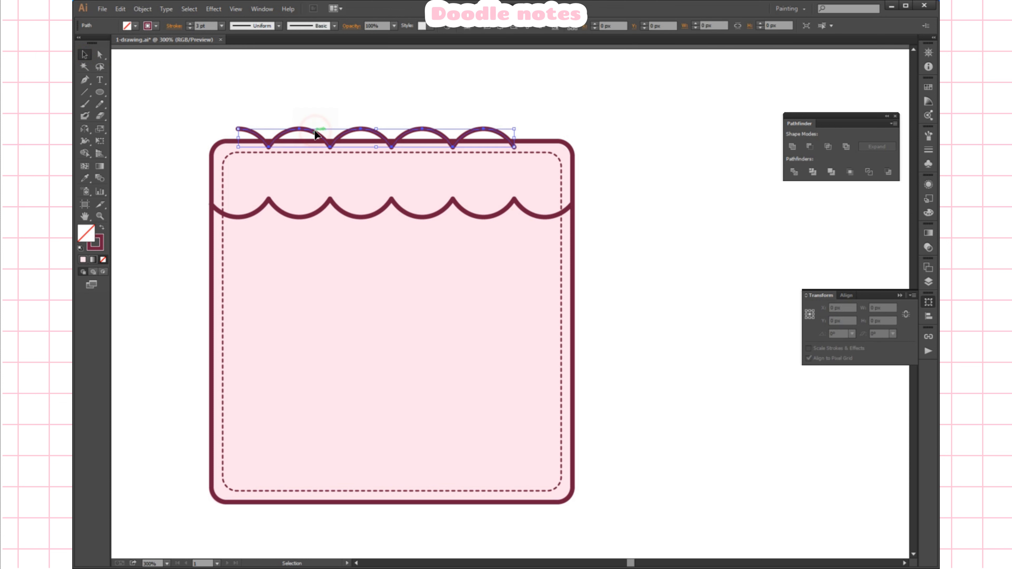
pyautogui.press('Delete')
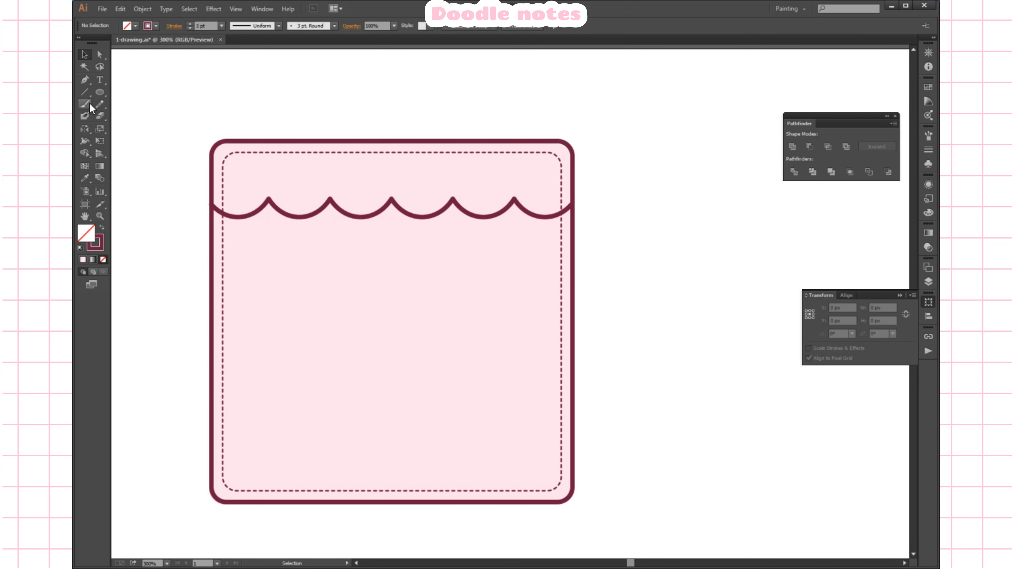
# - Draw a freehand heart about 55 by 55 px in the square's lower-right area with the Pencil and join its ends
pyautogui.click(99, 104)
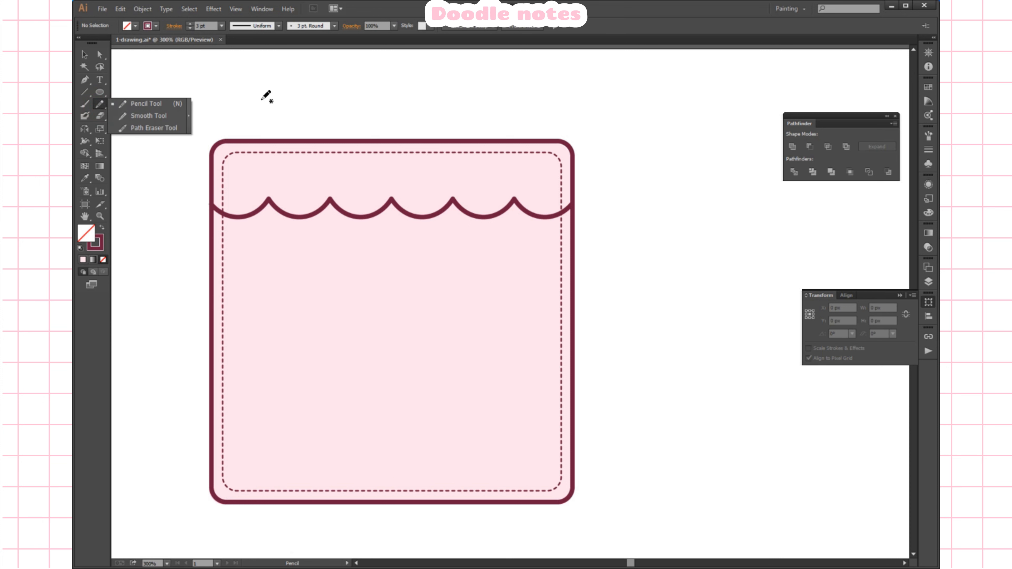
pyautogui.scroll(-3, 558, 351)
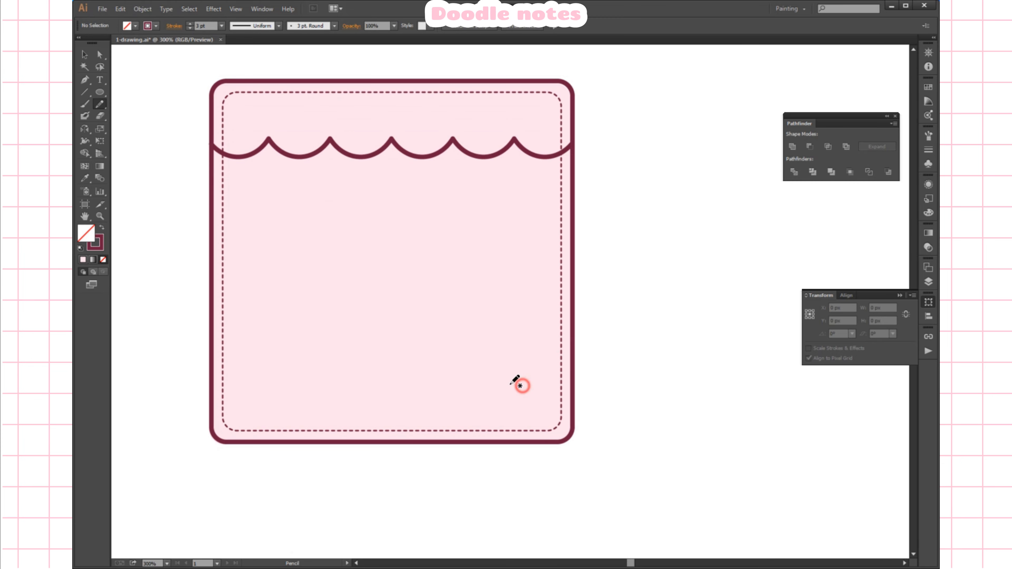
pyautogui.moveTo(520, 386)
pyautogui.mouseDown()
pyautogui.moveTo(479, 334)
pyautogui.moveTo(517, 330)
pyautogui.moveTo(523, 345)
pyautogui.moveTo(540, 303)
pyautogui.moveTo(553, 322)
pyautogui.moveTo(545, 359)
pyautogui.moveTo(518, 386)
pyautogui.mouseUp()
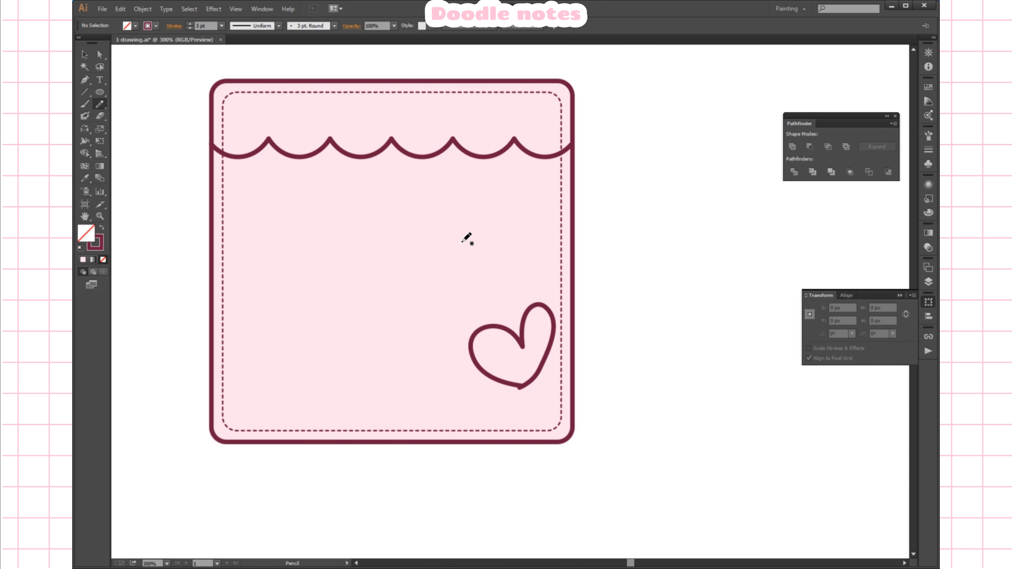
pyautogui.press('v')
pyautogui.rightClick(497, 327)
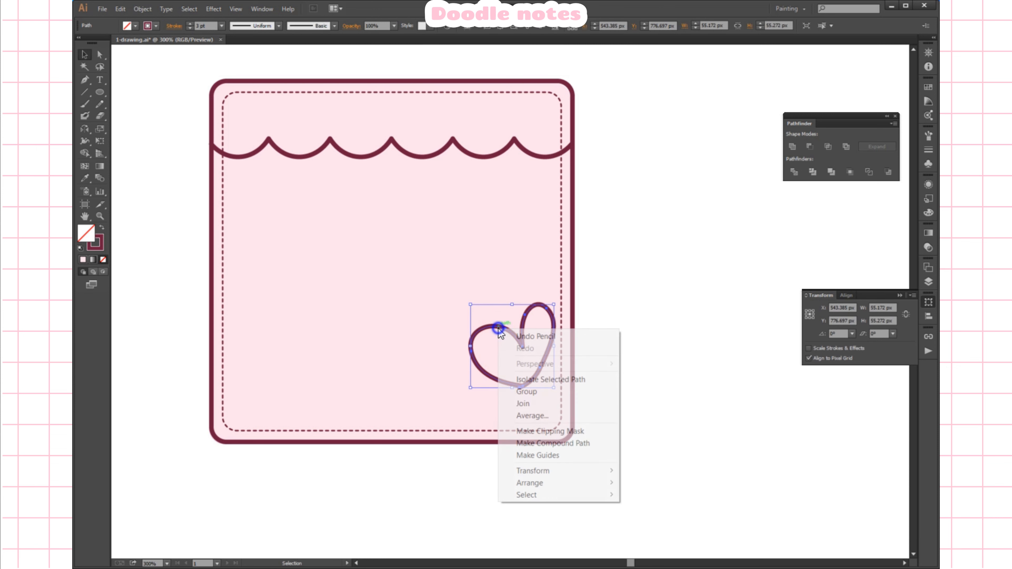
pyautogui.click(524, 404)
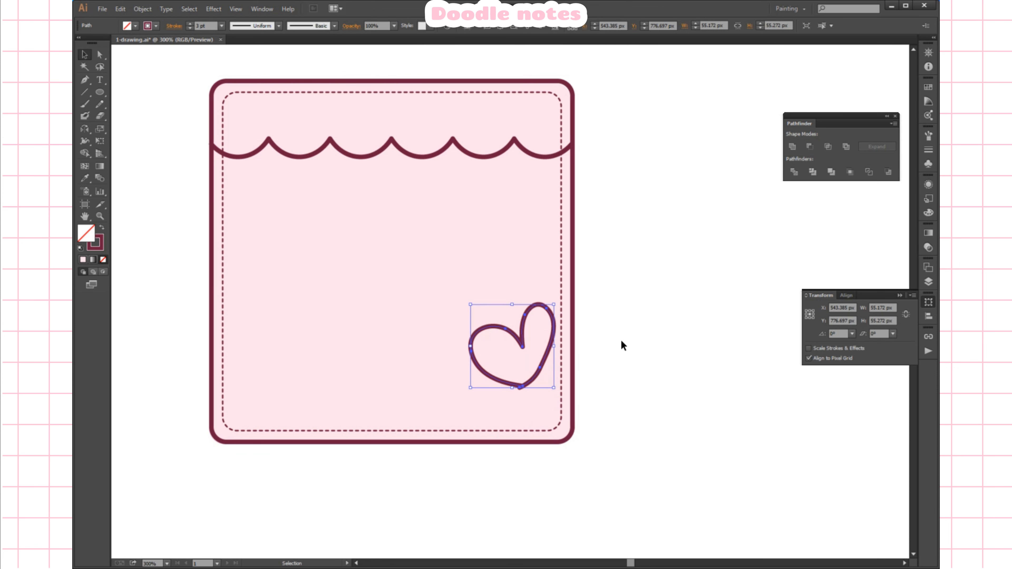
# - Redraw parts of the heart's outline with the Pencil to give it a pointed tip, about 60 by 62 px overall
pyautogui.press('n')
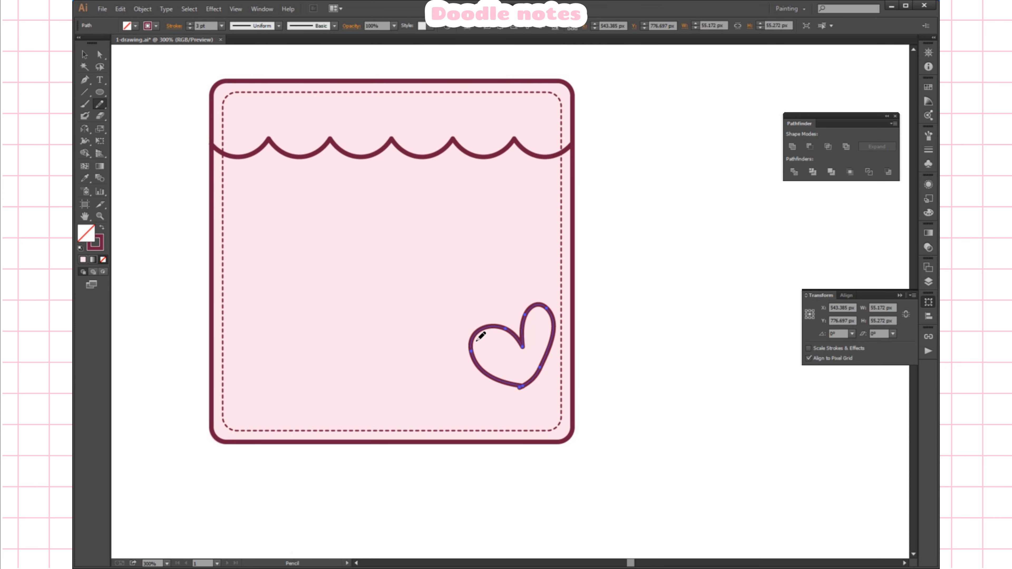
pyautogui.moveTo(549, 364)
pyautogui.mouseDown()
pyautogui.moveTo(553, 308)
pyautogui.moveTo(516, 339)
pyautogui.moveTo(534, 303)
pyautogui.moveTo(552, 312)
pyautogui.moveTo(557, 335)
pyautogui.moveTo(533, 385)
pyautogui.mouseUp()
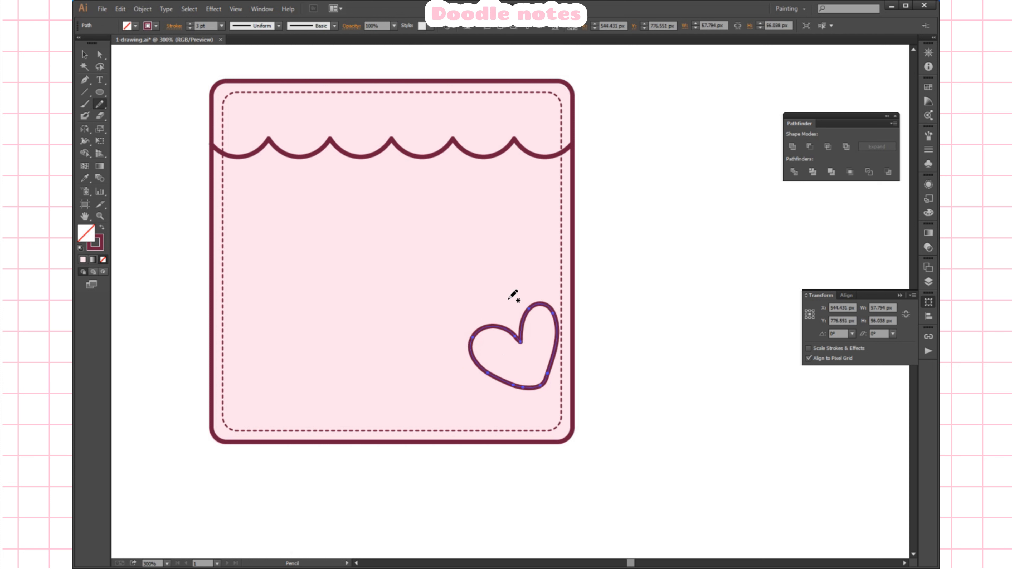
pyautogui.moveTo(478, 341)
pyautogui.mouseDown()
pyautogui.moveTo(513, 389)
pyautogui.moveTo(537, 393)
pyautogui.moveTo(553, 367)
pyautogui.mouseUp()
pyautogui.moveTo(470, 337)
pyautogui.mouseDown()
pyautogui.moveTo(493, 379)
pyautogui.moveTo(540, 392)
pyautogui.moveTo(558, 349)
pyautogui.moveTo(550, 299)
pyautogui.moveTo(516, 339)
pyautogui.moveTo(503, 328)
pyautogui.mouseUp()
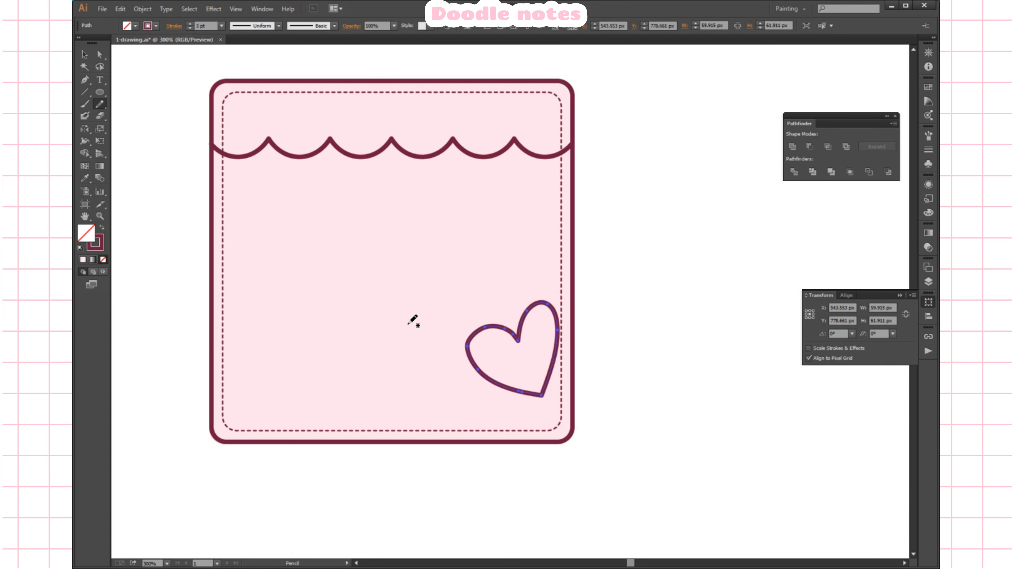
# - Move the heart down, closer to the square's lower-right corner
pyautogui.click(83, 55)
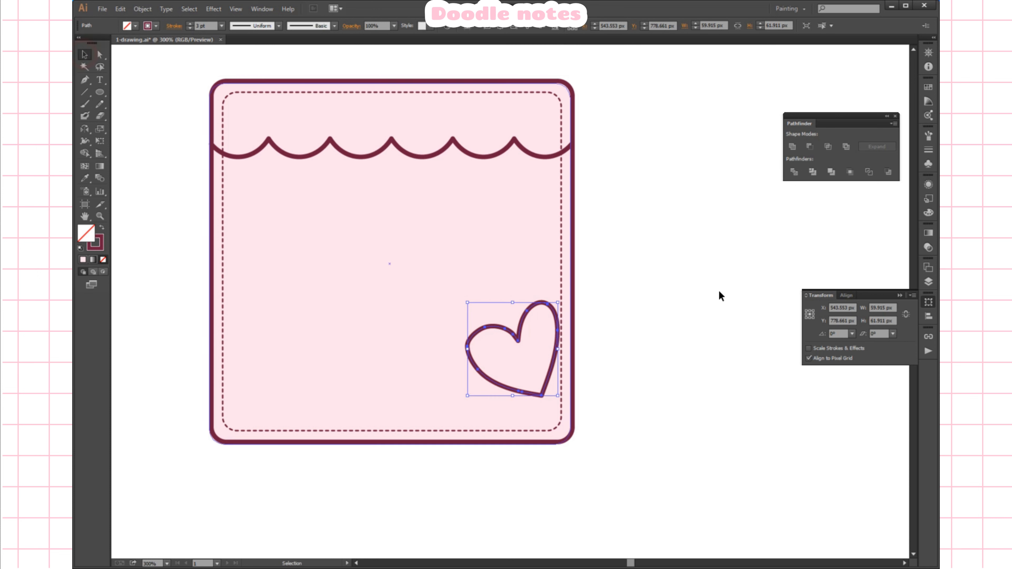
pyautogui.click(719, 294)
pyautogui.moveTo(522, 346); pyautogui.dragTo(516, 370)
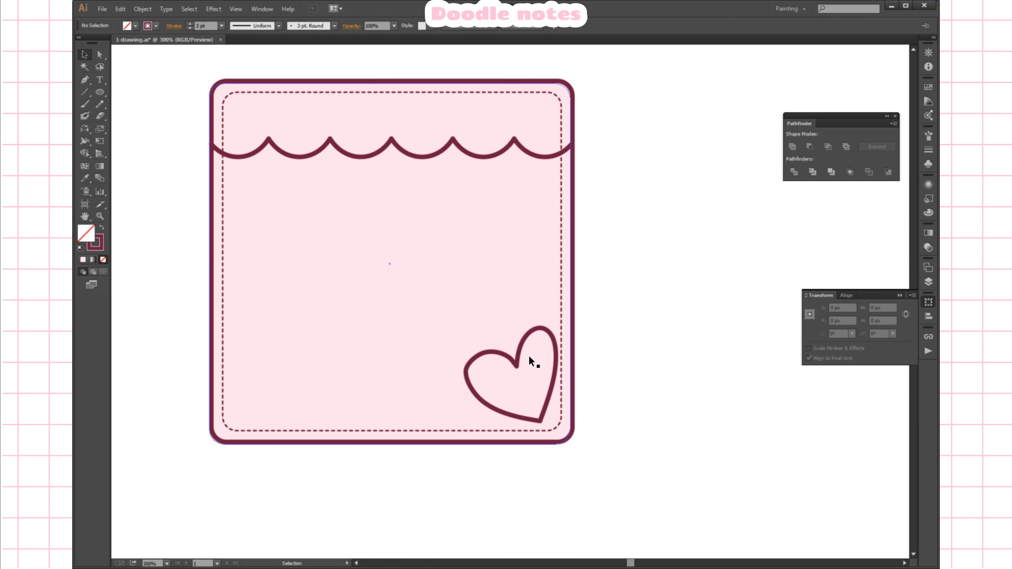
# - Select the heart and redraw the curve of its left lobe with the Pencil
pyautogui.click(517, 364)
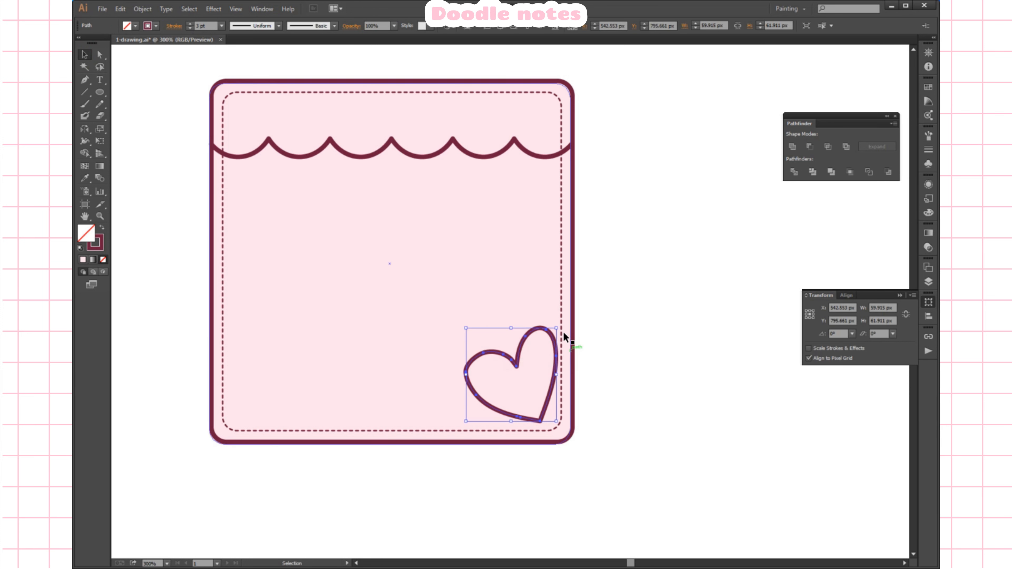
pyautogui.press('n')
pyautogui.moveTo(493, 346)
pyautogui.mouseDown()
pyautogui.moveTo(468, 367)
pyautogui.moveTo(490, 409)
pyautogui.mouseUp()
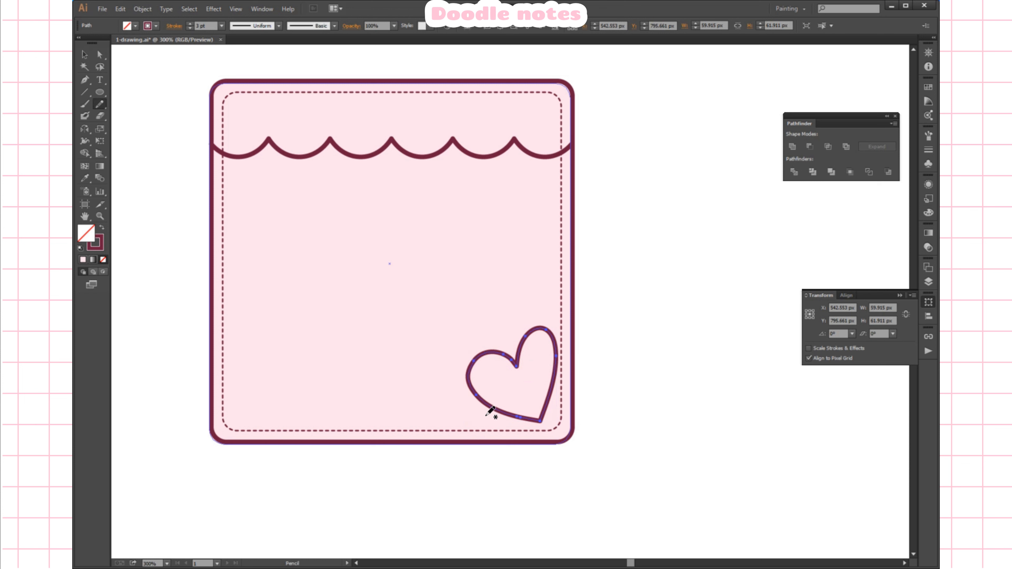
# - Draw a vertical line about 22 px long down from the first scallop peak and set its stroke to 2 pt
pyautogui.click(88, 92)
pyautogui.moveTo(269, 140); pyautogui.dragTo(268, 172)
pyautogui.click(97, 56)
pyautogui.click(85, 54)
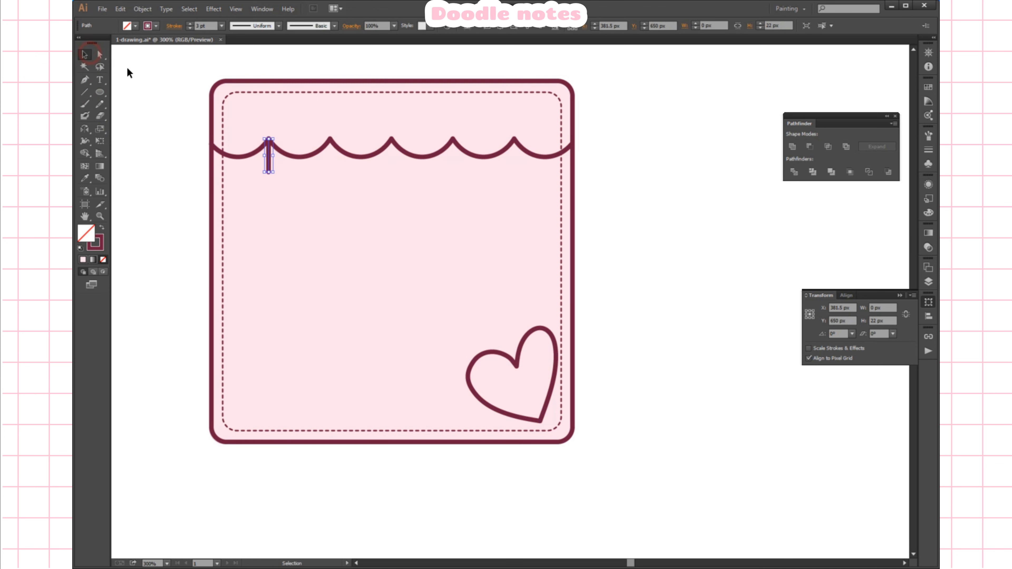
pyautogui.click(222, 25)
pyautogui.click(235, 79)
pyautogui.click(151, 102)
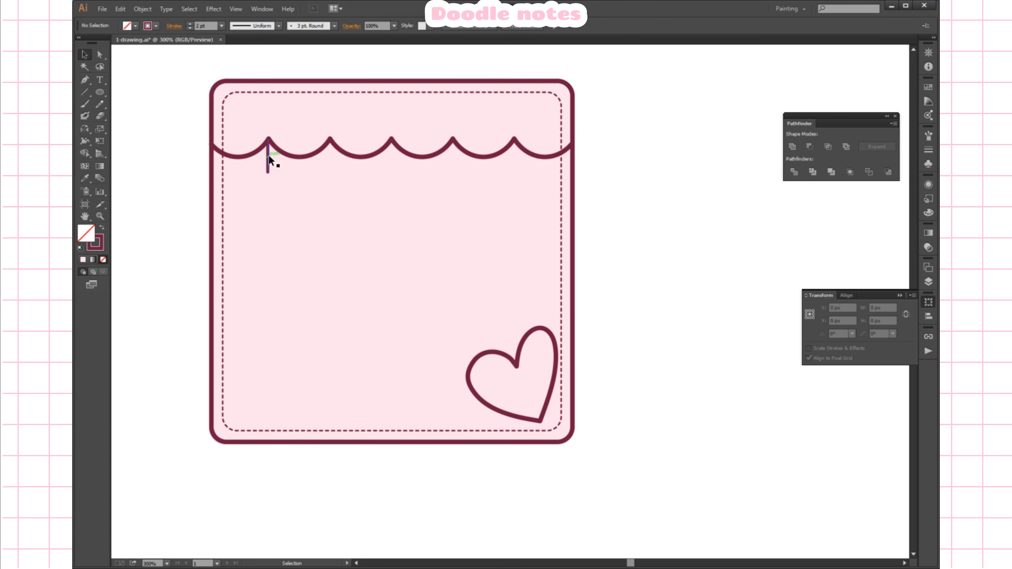
# - Copy the short vertical line to the other four scallop peaks
pyautogui.moveTo(266, 158); pyautogui.dragTo(516, 167)
pyautogui.click(651, 180)
pyautogui.click(659, 165)
pyautogui.click(457, 166)
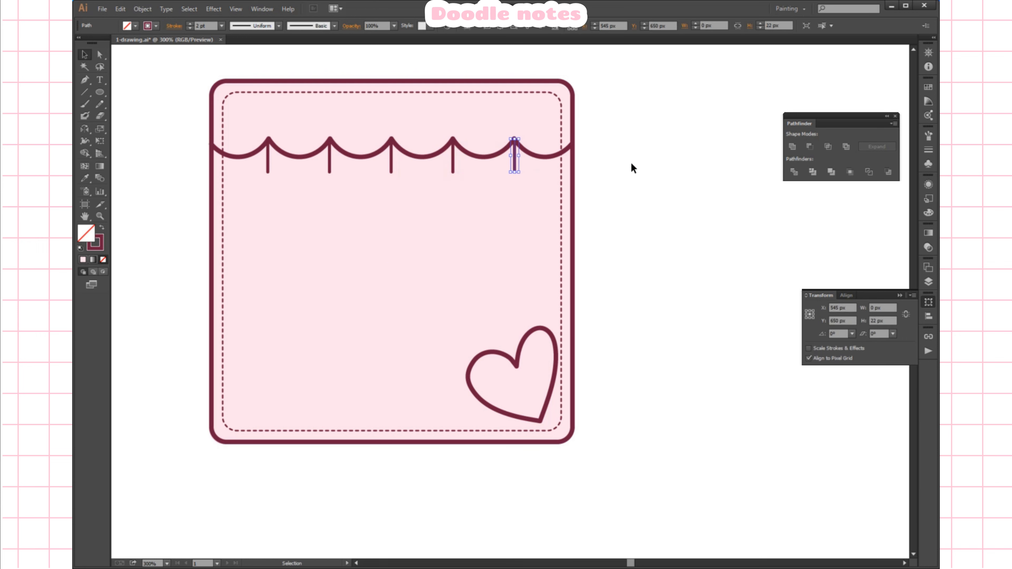
pyautogui.click(632, 163)
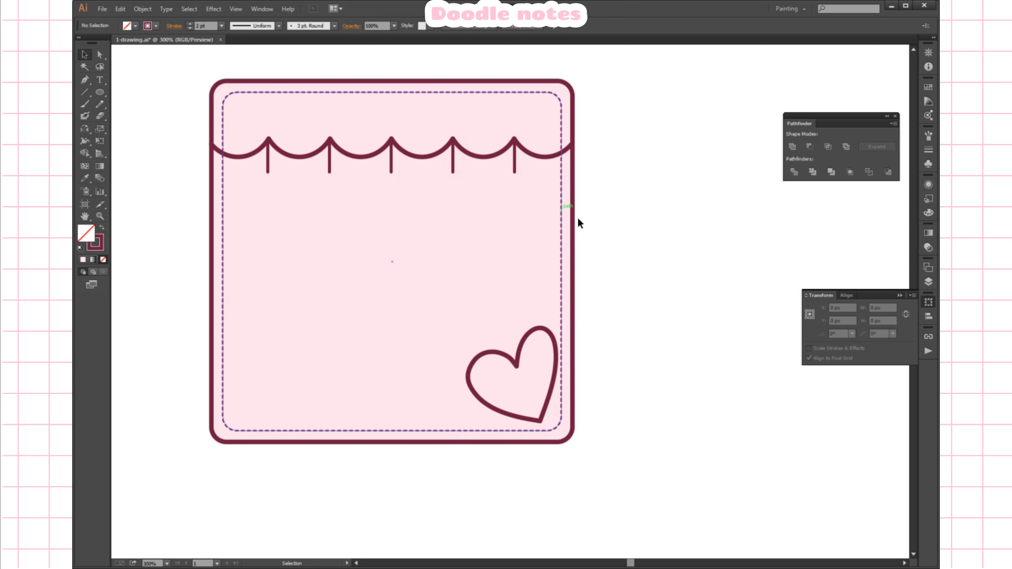
# - Draw a five-pointed star about 20 by 19 px below the first hanging line with the Star tool
pyautogui.click(99, 92)
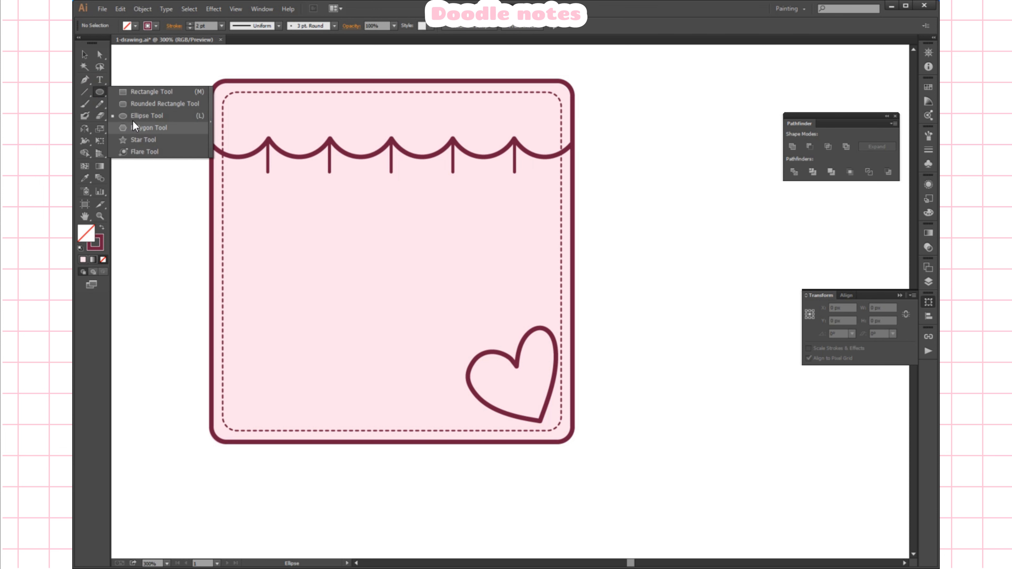
pyautogui.click(139, 140)
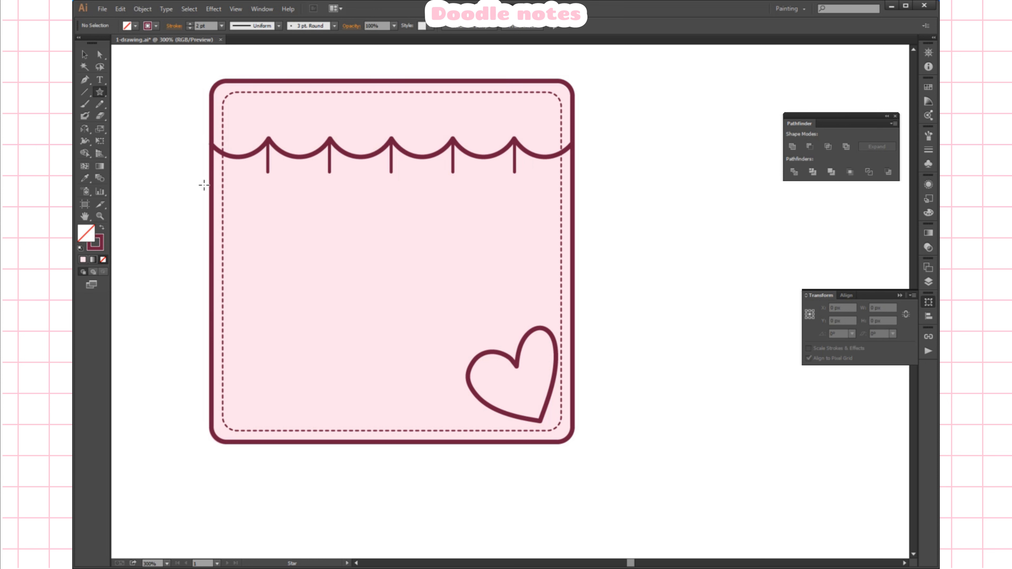
pyautogui.moveTo(287, 227); pyautogui.dragTo(303, 239)
# - Convert the star's five inner anchor points to smooth points
pyautogui.click(100, 55)
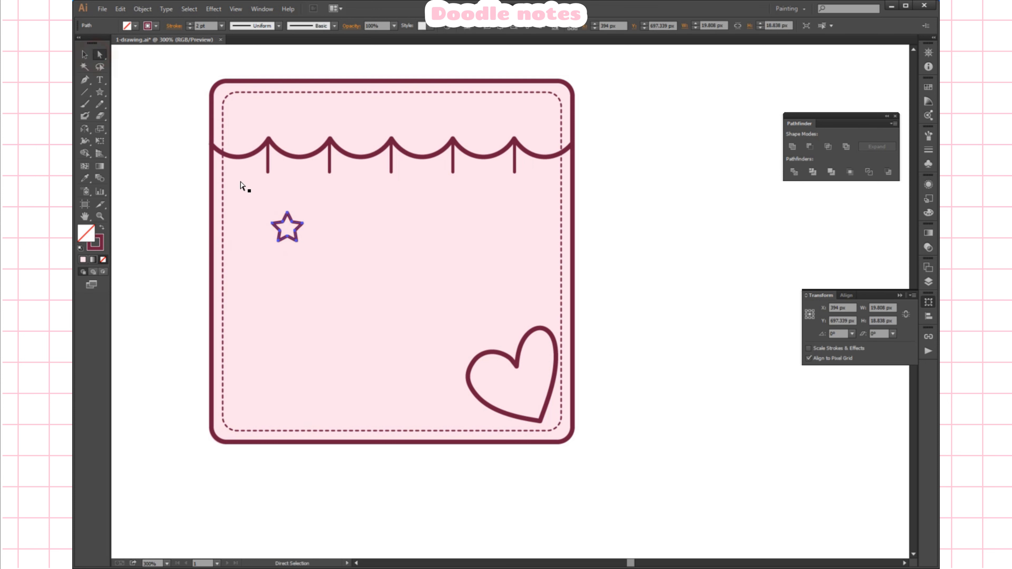
pyautogui.keyDown('shift'); pyautogui.click(280, 231); pyautogui.keyUp('shift')
pyautogui.keyDown('shift'); pyautogui.click(282, 222); pyautogui.keyUp('shift')
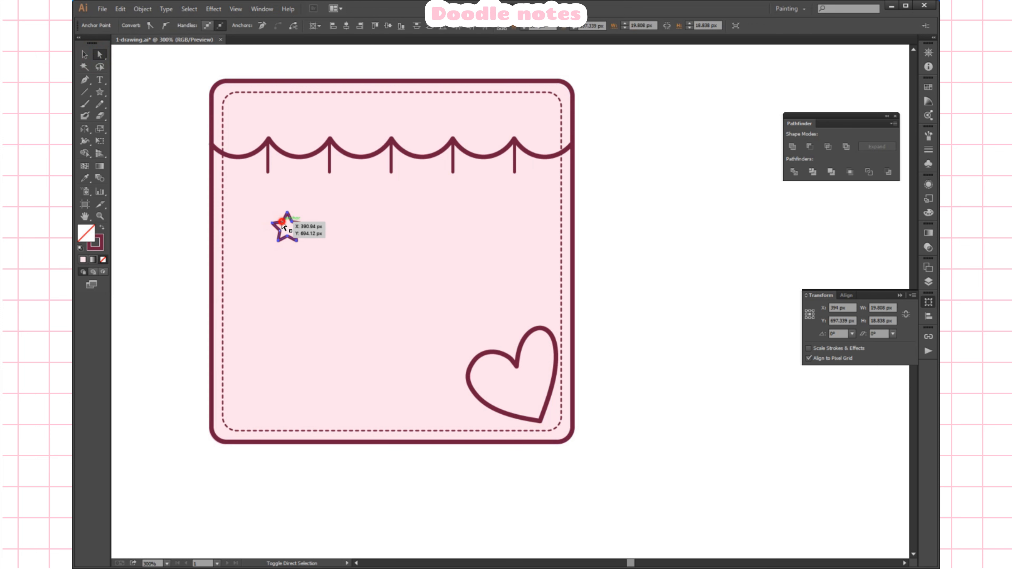
pyautogui.keyDown('shift'); pyautogui.click(291, 222); pyautogui.keyUp('shift')
pyautogui.keyDown('shift'); pyautogui.click(295, 231); pyautogui.keyUp('shift')
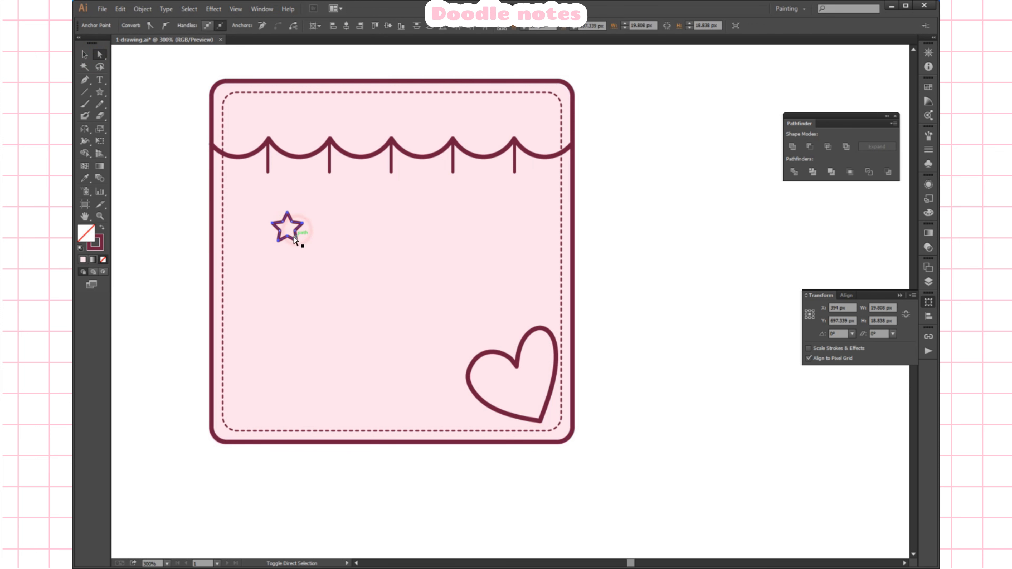
pyautogui.keyDown('shift'); pyautogui.click(288, 236); pyautogui.keyUp('shift')
pyautogui.click(165, 25)
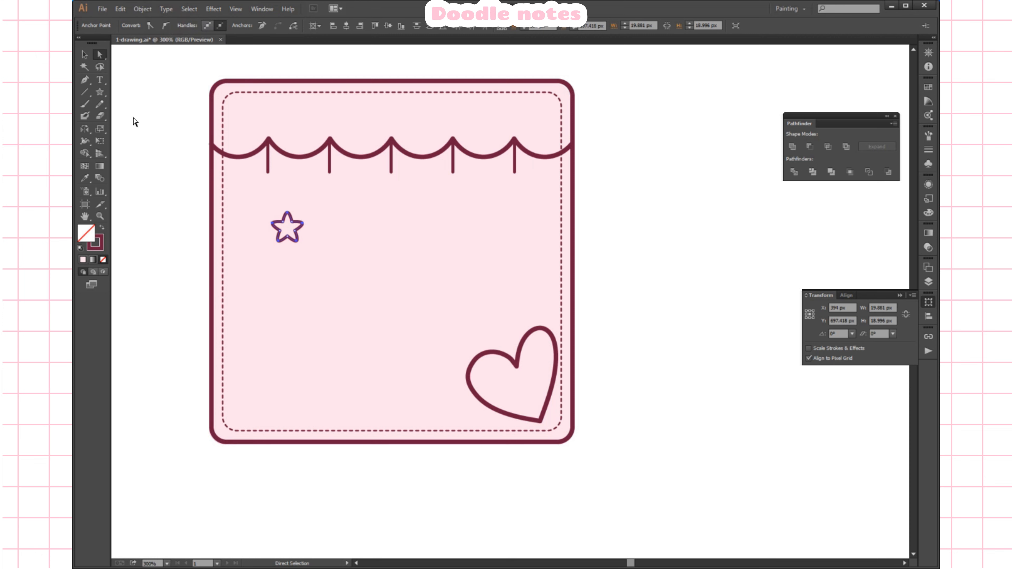
pyautogui.click(154, 154)
# - Open Offset Path for the star and turn on its preview
pyautogui.click(99, 216)
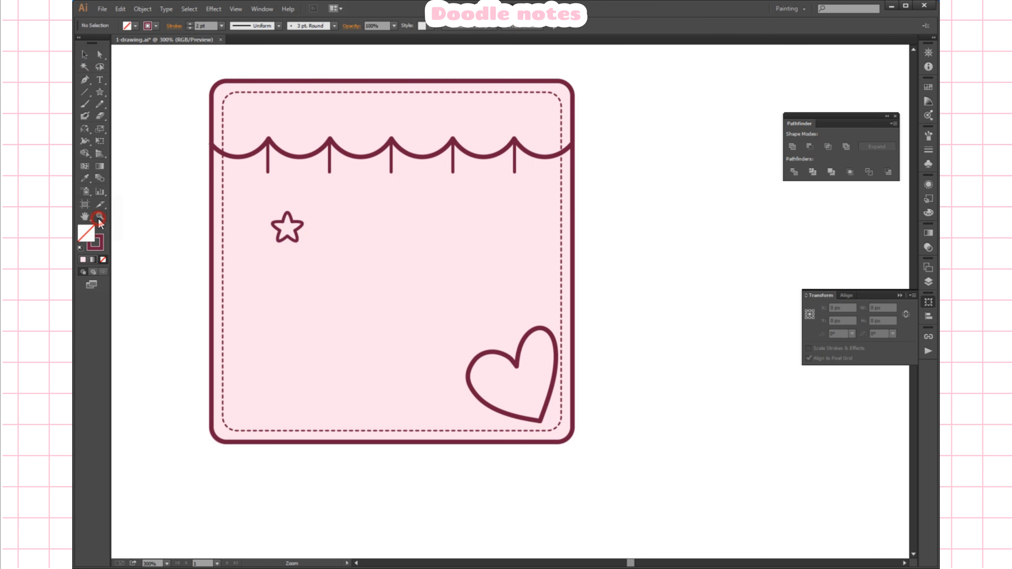
pyautogui.click(340, 212)
pyautogui.click(506, 323)
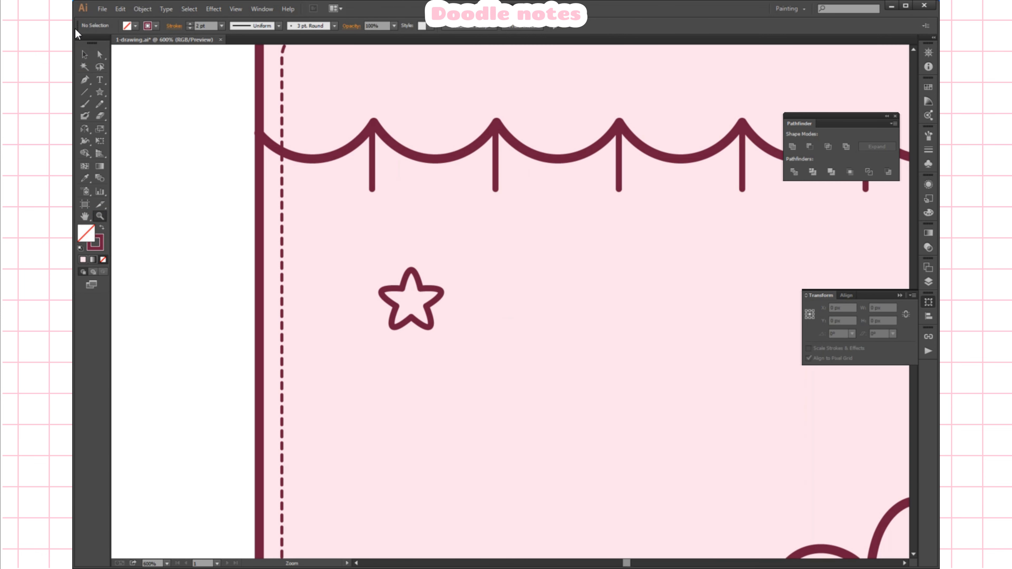
pyautogui.click(84, 55)
pyautogui.click(401, 284)
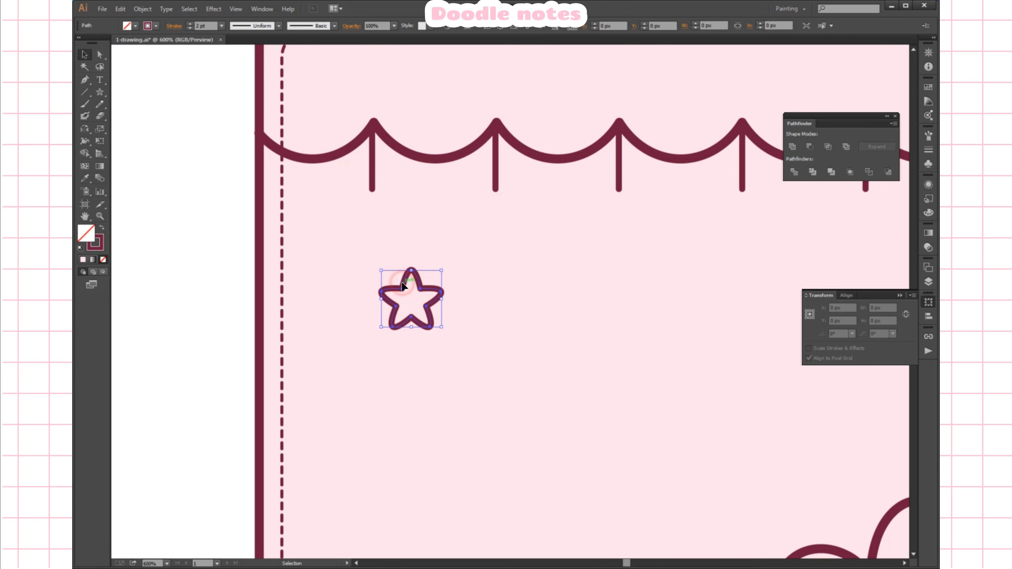
pyautogui.click(150, 11)
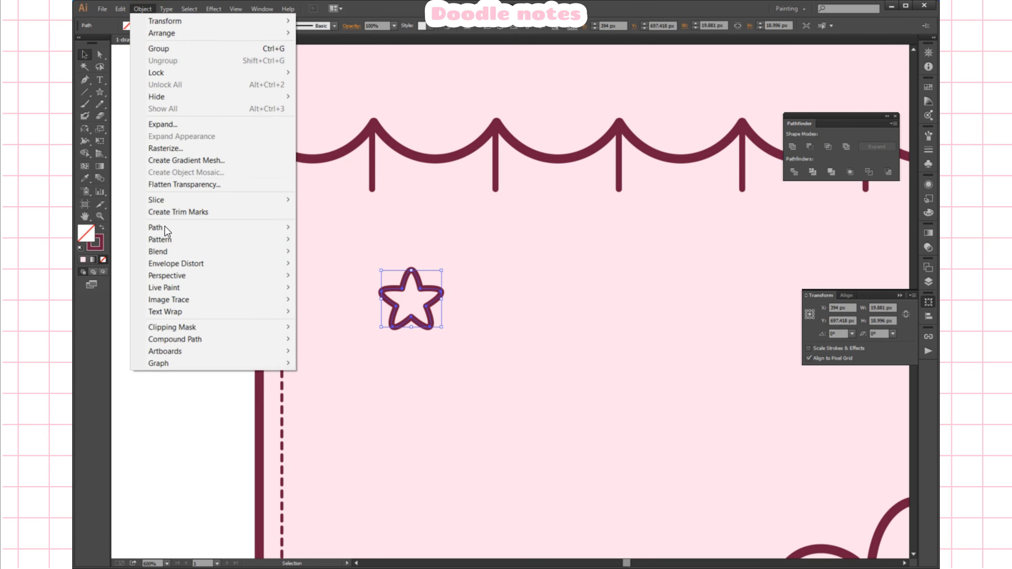
pyautogui.moveTo(166, 231)
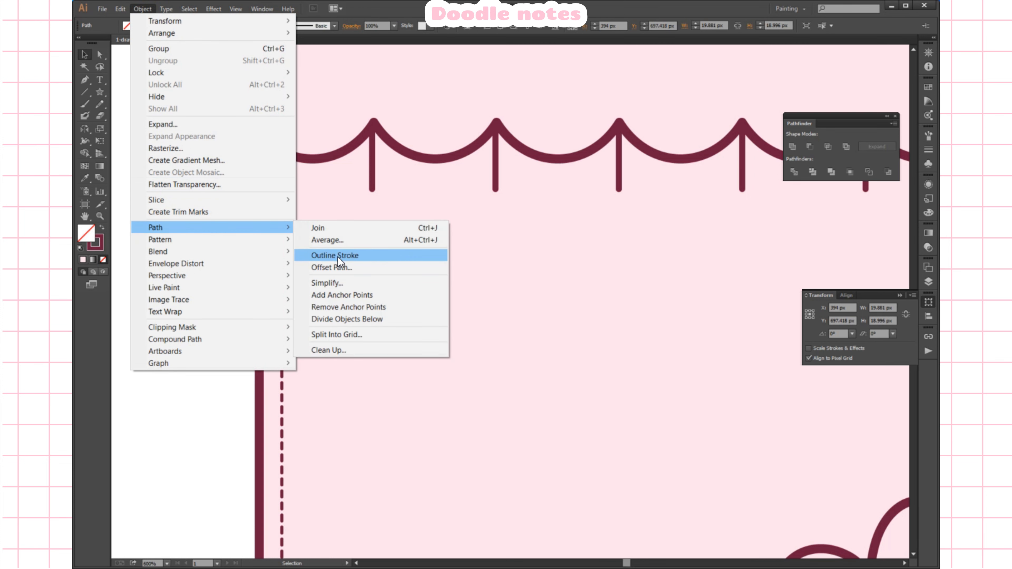
pyautogui.click(339, 267)
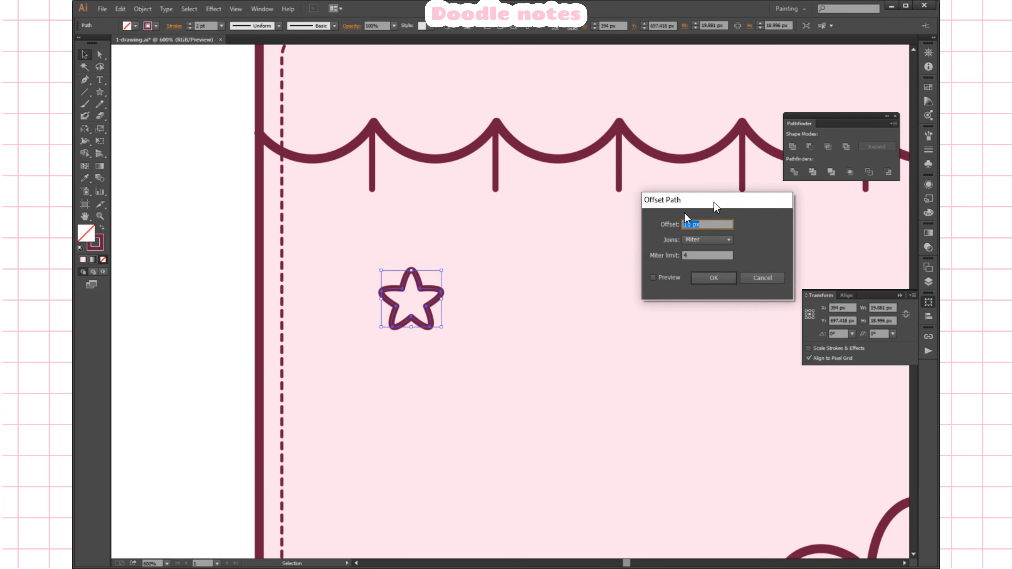
pyautogui.moveTo(684, 212); pyautogui.dragTo(604, 234)
pyautogui.click(579, 302)
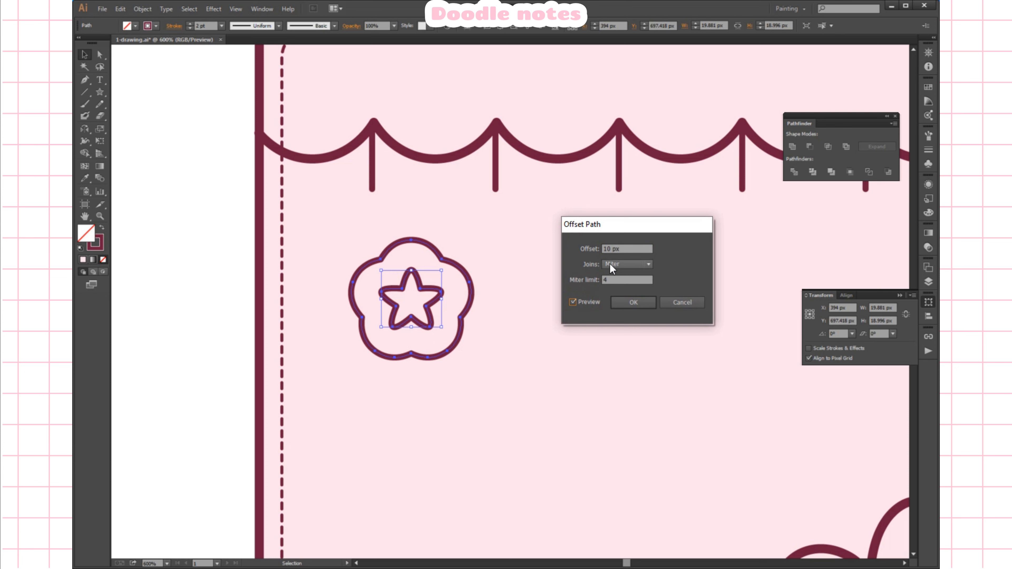
# - Try offsets of 5 px and 3 px on the star's path
pyautogui.doubleClick(609, 249)
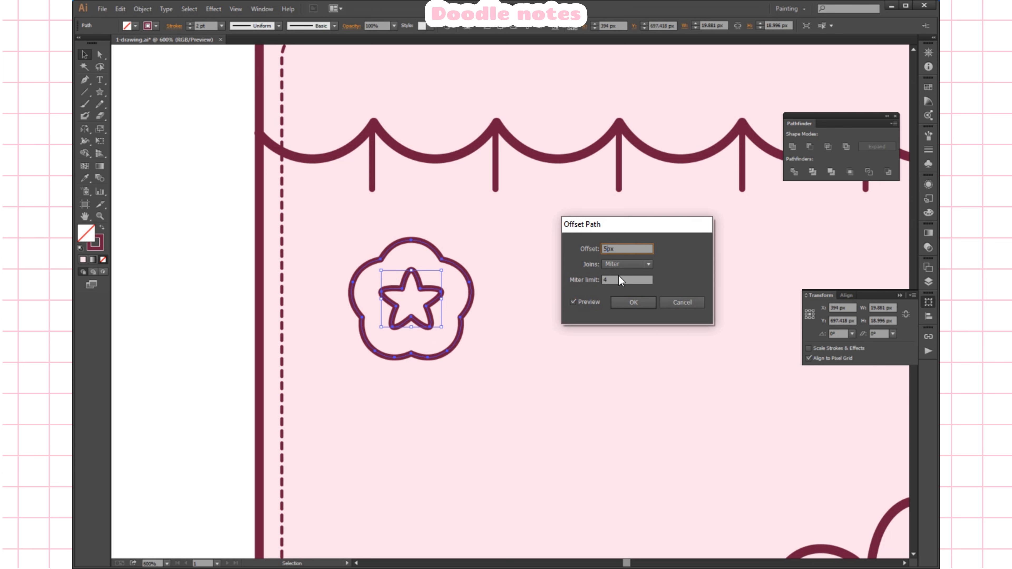
pyautogui.click(624, 279)
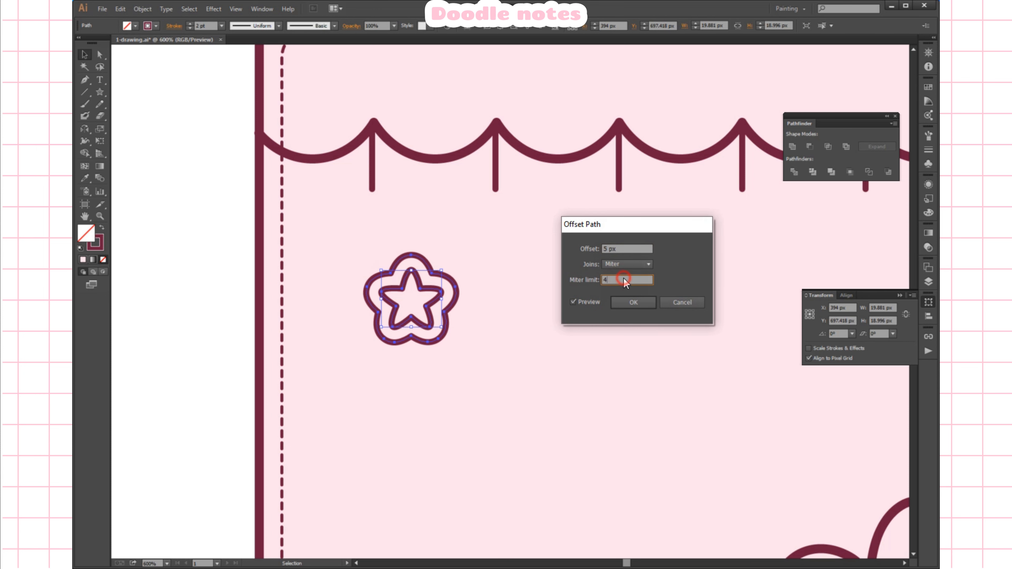
pyautogui.doubleClick(607, 249)
pyautogui.write('3')
pyautogui.click(622, 279)
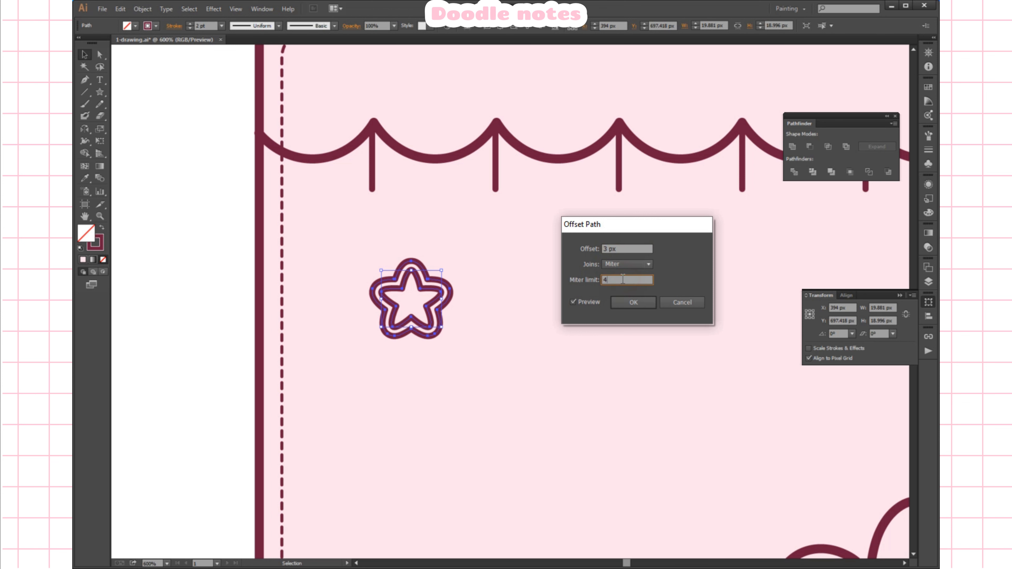
# - Offset the star's path by 2 px with miter joins
pyautogui.doubleClick(606, 249)
pyautogui.write('2')
pyautogui.click(648, 284)
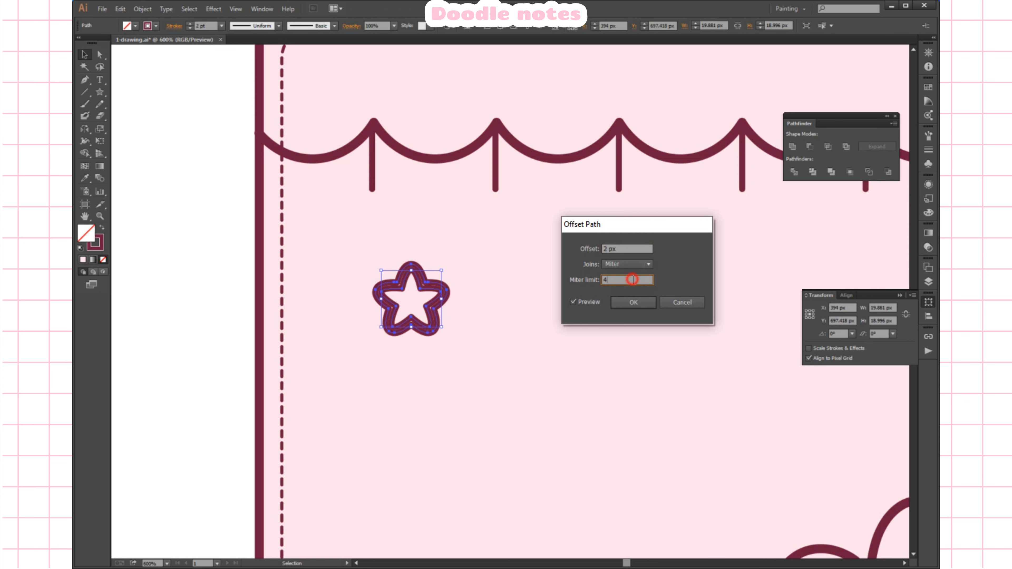
pyautogui.click(624, 302)
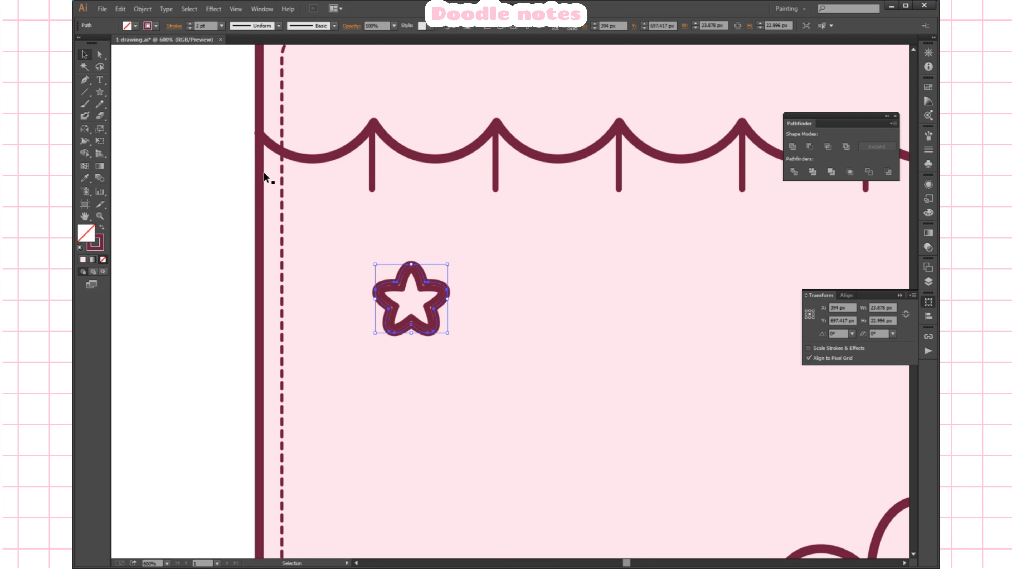
# - Delete the original inner star and move the remaining star to the lower end of the first hanging line
pyautogui.keyDown('alt'); pyautogui.click(101, 56); pyautogui.keyUp('alt')
pyautogui.click(196, 87)
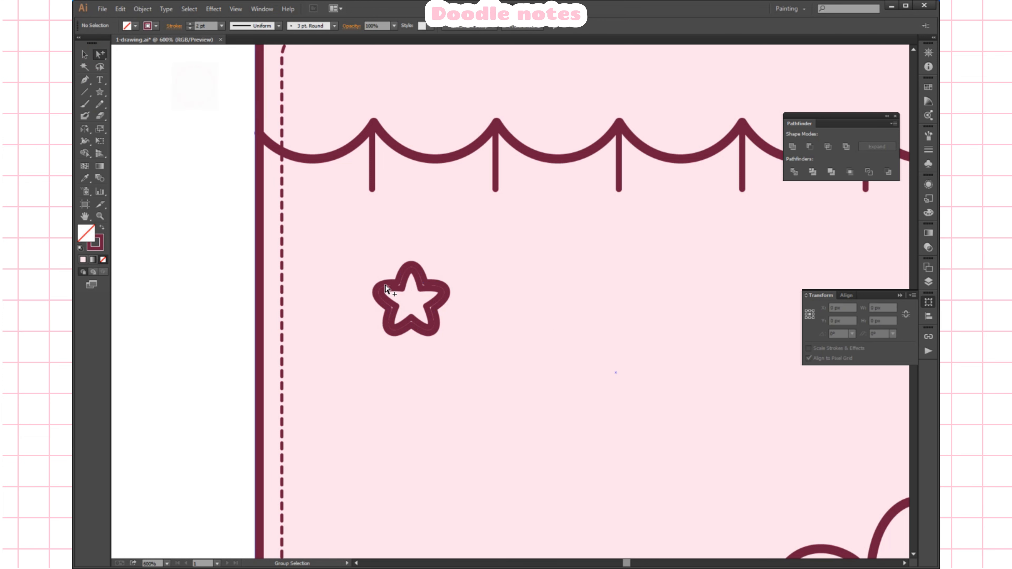
pyautogui.click(405, 295)
pyautogui.press('Delete')
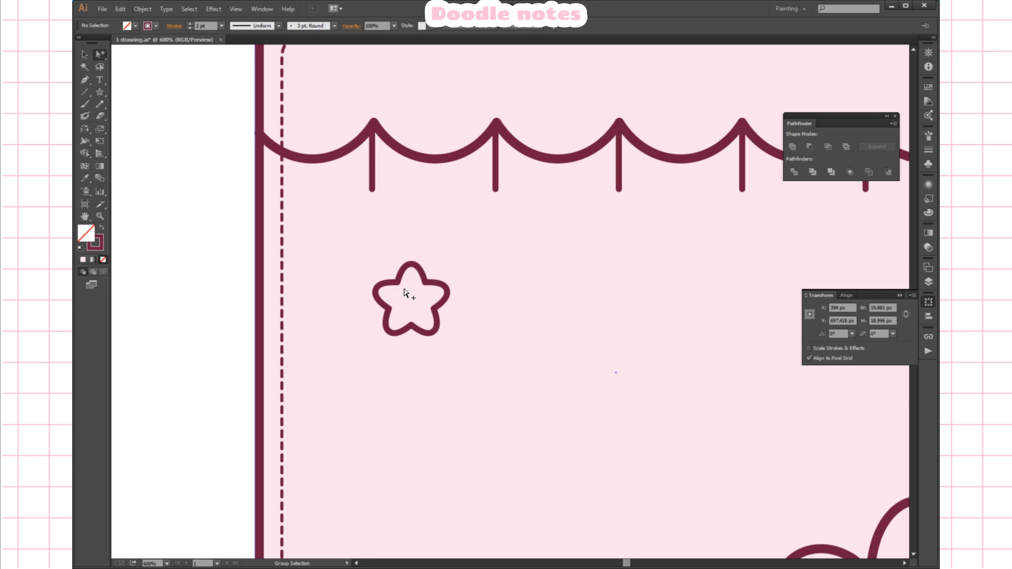
pyautogui.click(89, 57)
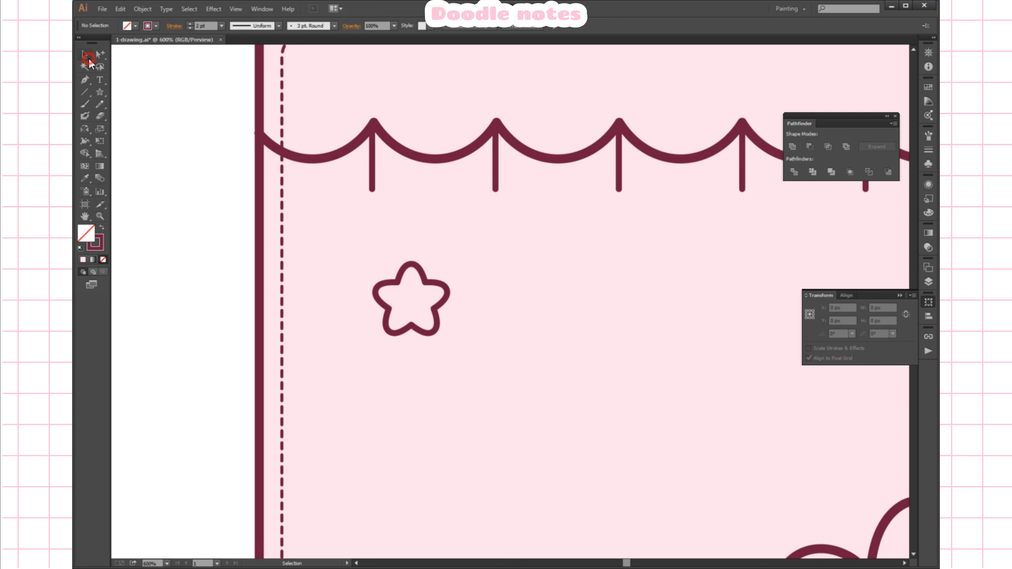
pyautogui.moveTo(422, 288); pyautogui.dragTo(388, 207)
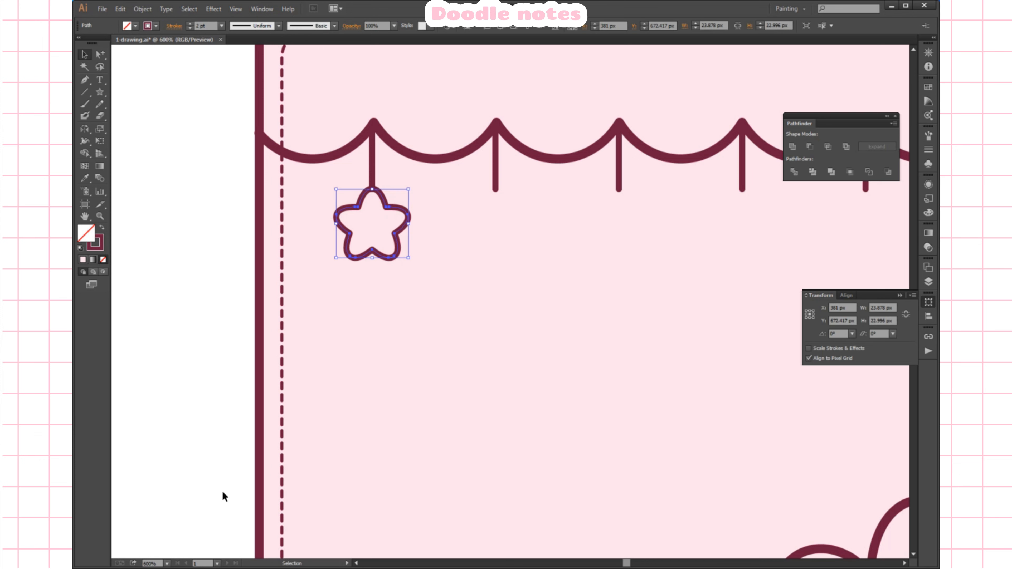
# - Copy the star to the lower ends of the other four hanging lines
pyautogui.click(167, 563)
pyautogui.click(182, 387)
pyautogui.press('h')
pyautogui.moveTo(685, 307); pyautogui.dragTo(517, 349)
pyautogui.press('v')
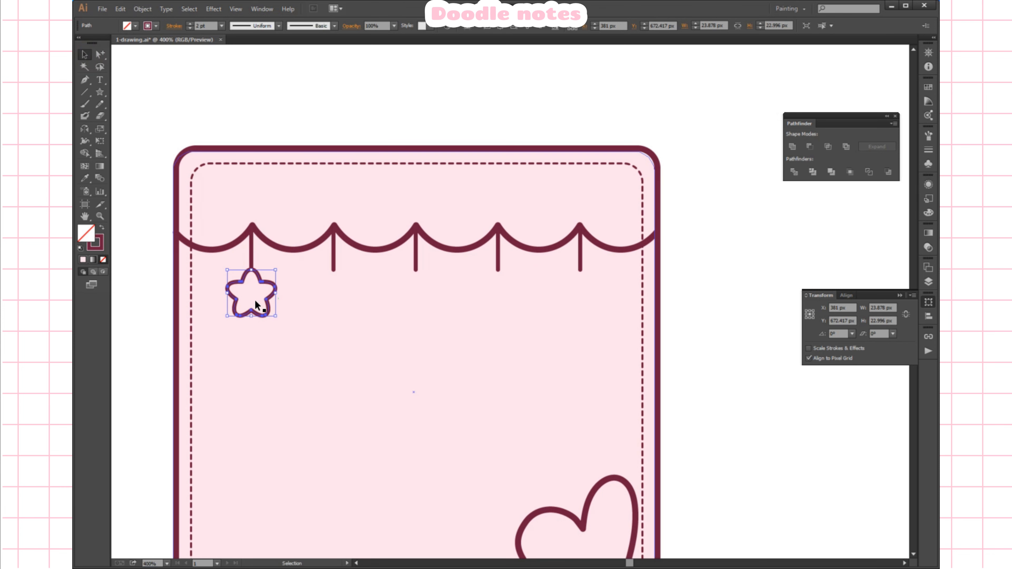
pyautogui.moveTo(264, 303); pyautogui.dragTo(352, 305)
pyautogui.moveTo(350, 305); pyautogui.dragTo(597, 307)
pyautogui.click(764, 265)
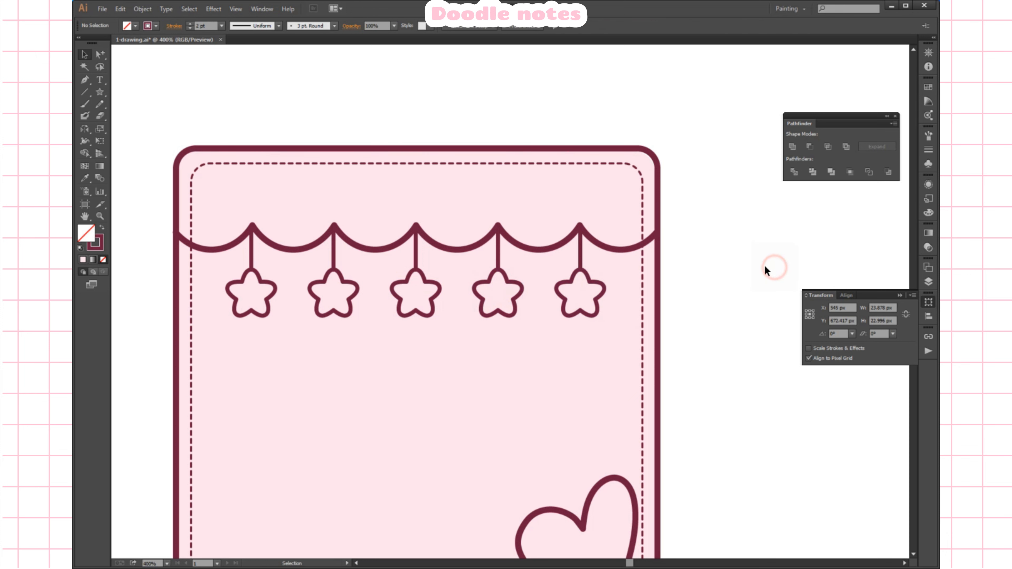
# - Add anchor points to the dashed stitch line where the scalloped edge crosses it on both sides
pyautogui.scroll(-1, 761, 256)
pyautogui.scroll(-1, 765, 253)
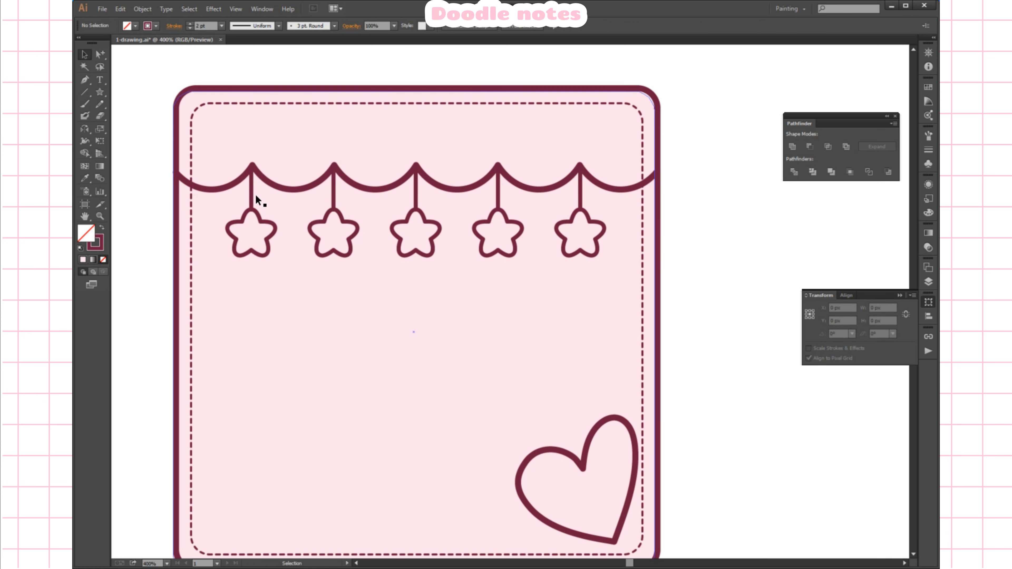
pyautogui.scroll(-1, 302, 185)
pyautogui.scroll(-1, 302, 185)
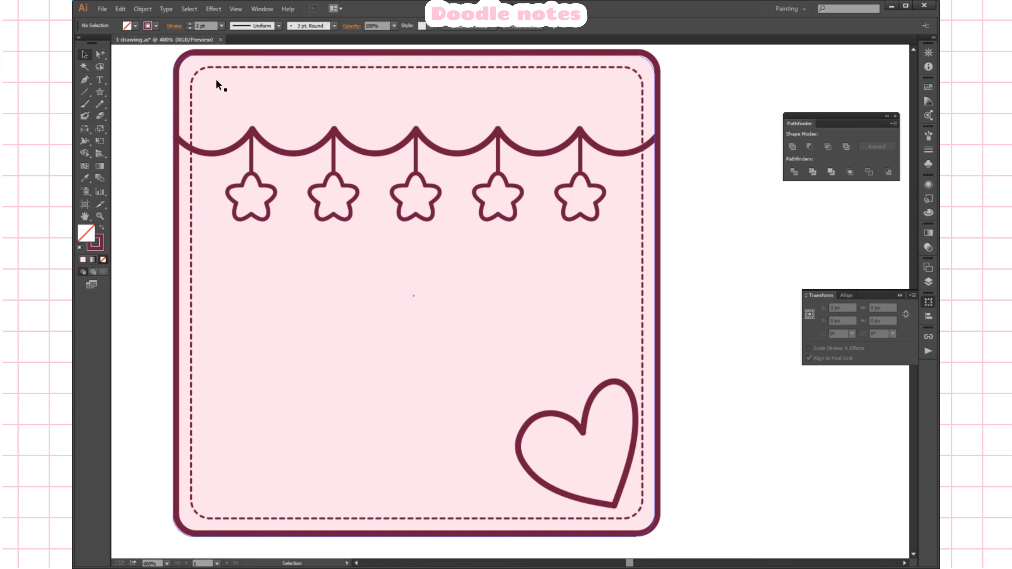
pyautogui.scroll(2, 219, 75)
pyautogui.press('+')
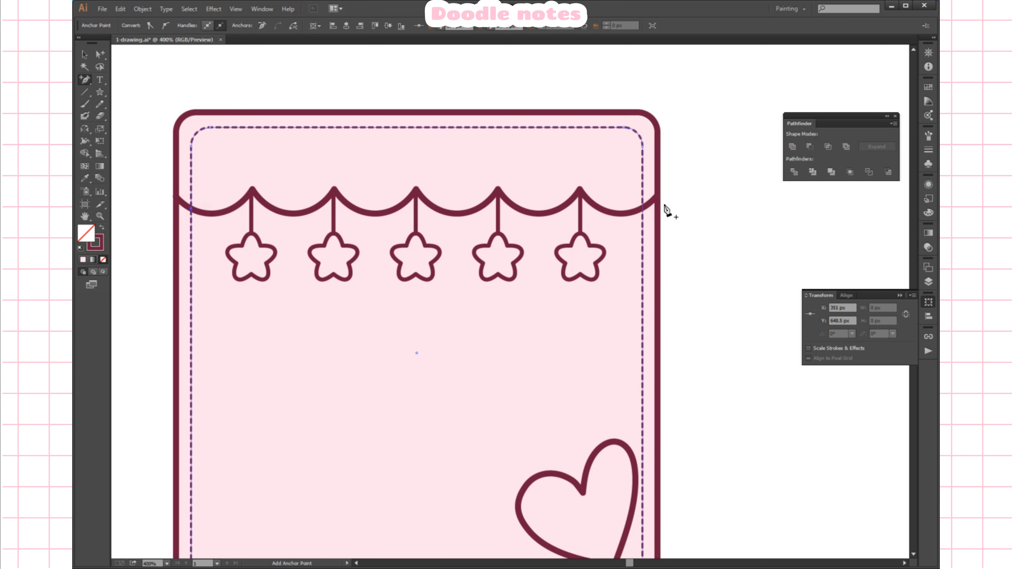
pyautogui.click(644, 208)
pyautogui.click(644, 208)
# - Delete the parts of the dashed stitch line above the scalloped edge, including its corner anchors and top segment
pyautogui.press('a')
pyautogui.click(191, 146)
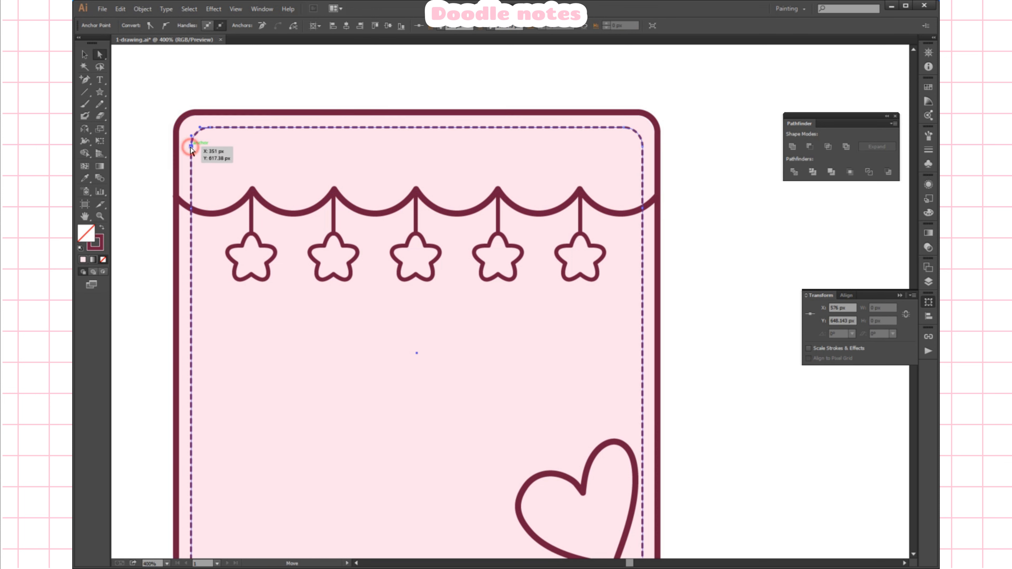
pyautogui.press('Delete')
pyautogui.click(643, 146)
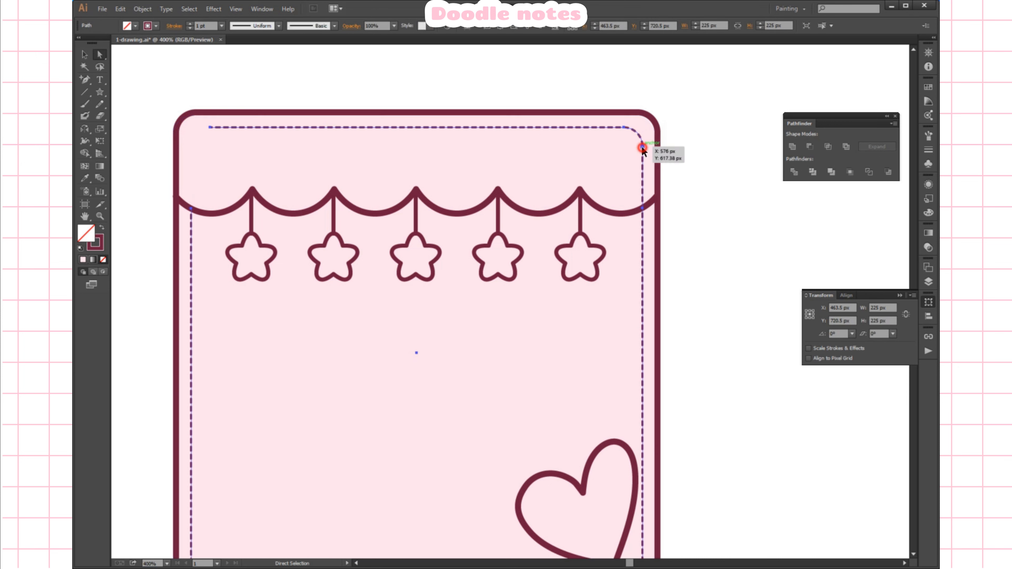
pyautogui.press('Delete')
pyautogui.click(82, 54)
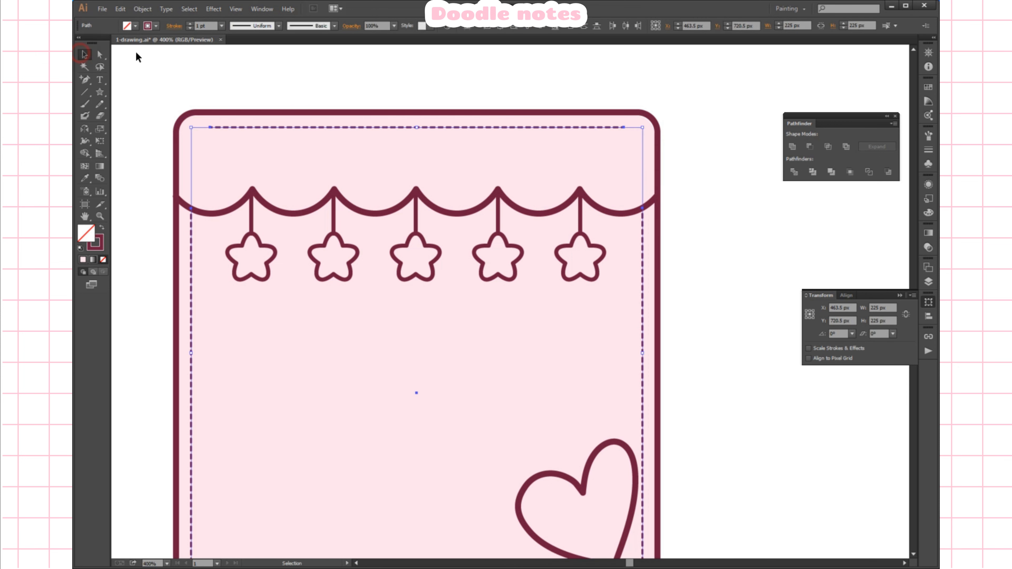
pyautogui.click(248, 126)
pyautogui.press('Delete')
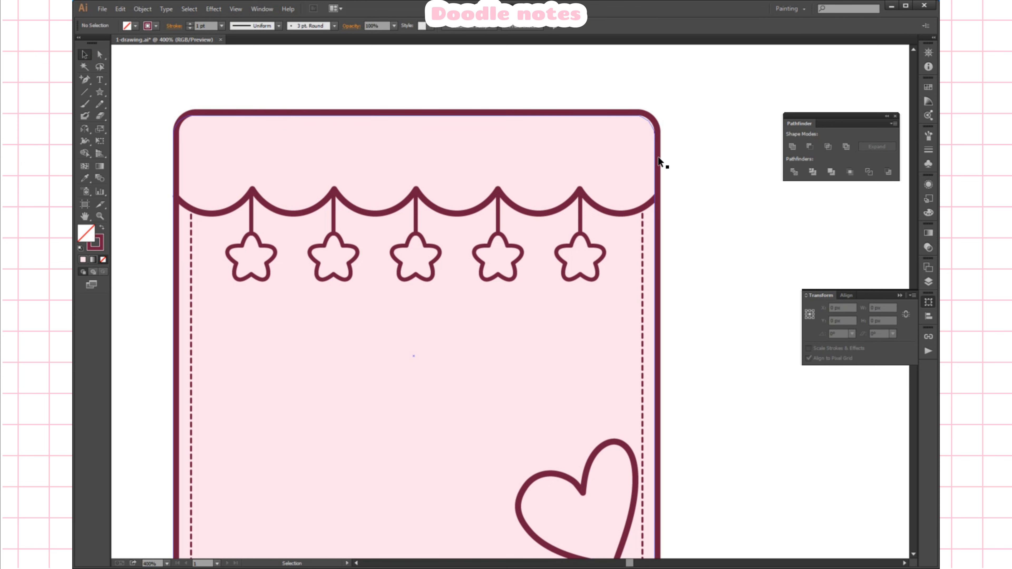
# - Undo the last deletion of the upper dashed stitching segment and save the document
pyautogui.scroll(-3, 707, 201)
pyautogui.scroll(-1, 708, 201)
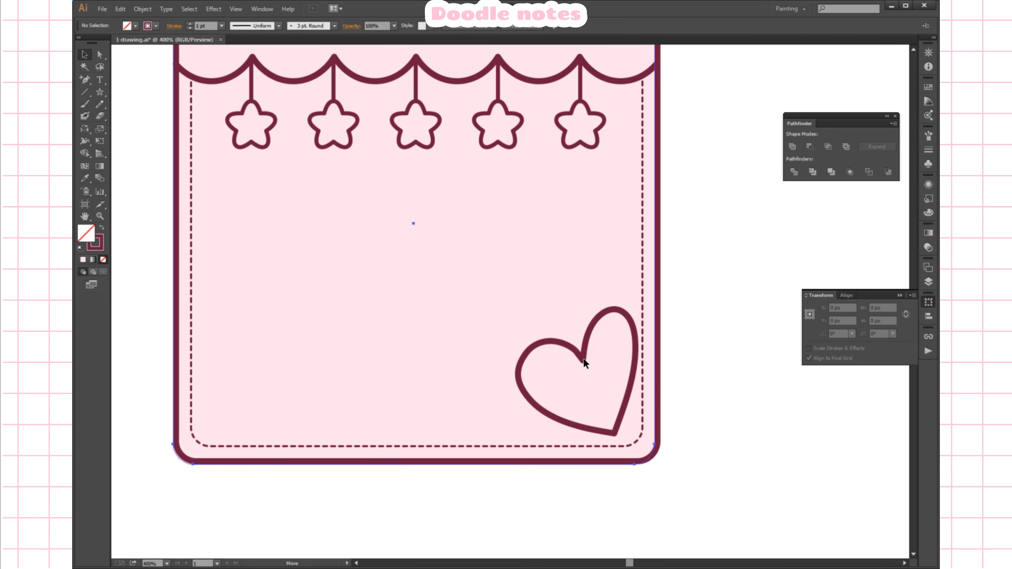
pyautogui.click(583, 359)
pyautogui.click(702, 340)
pyautogui.hotkey('ctrl', 'z')
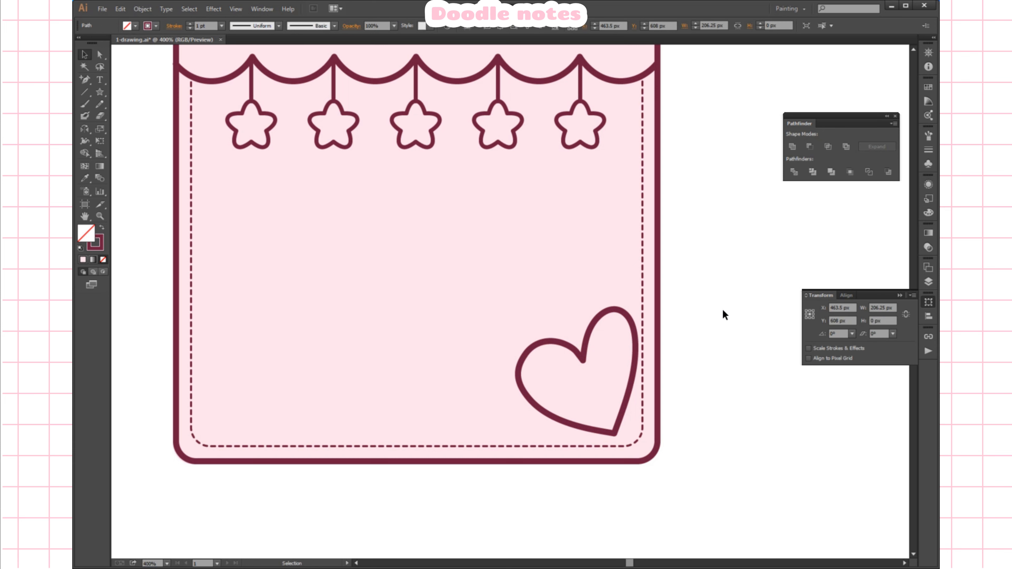
pyautogui.click(723, 310)
pyautogui.scroll(1, 712, 312)
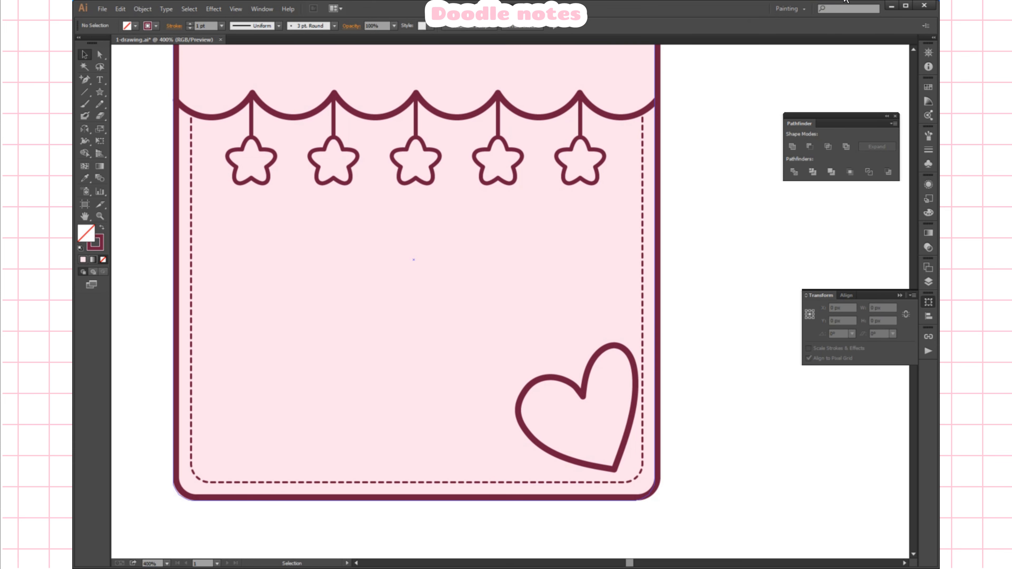
pyautogui.hotkey('ctrl', 's')
# - Delete the dashed stitching segment left along the note's upper edge
pyautogui.click(167, 564)
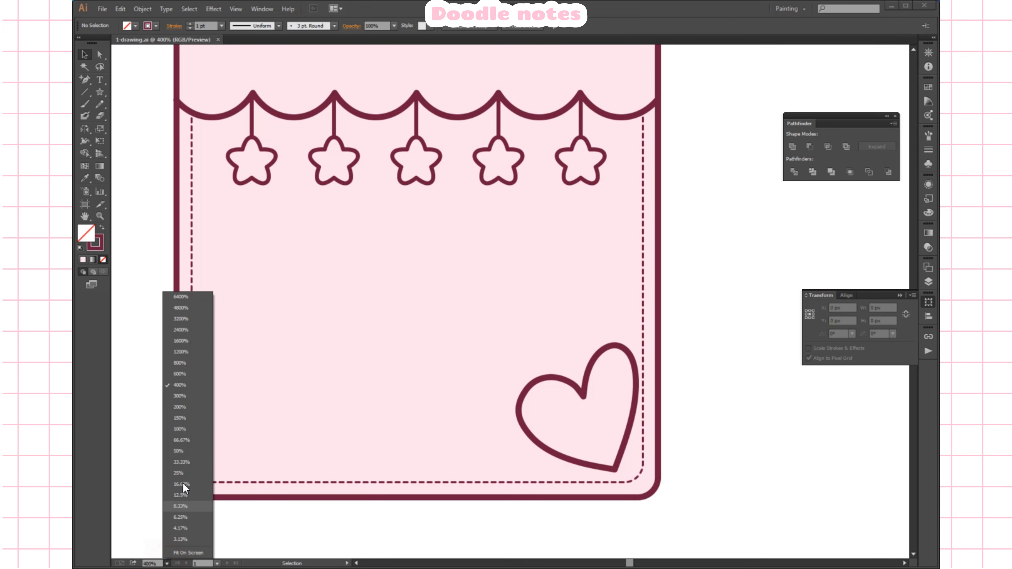
pyautogui.click(184, 407)
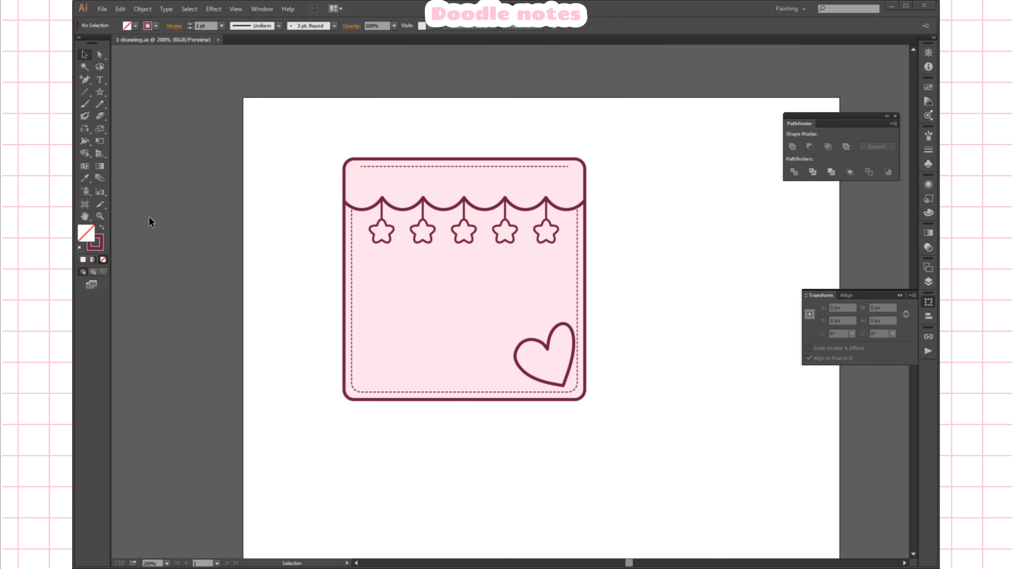
pyautogui.click(99, 217)
pyautogui.click(584, 243)
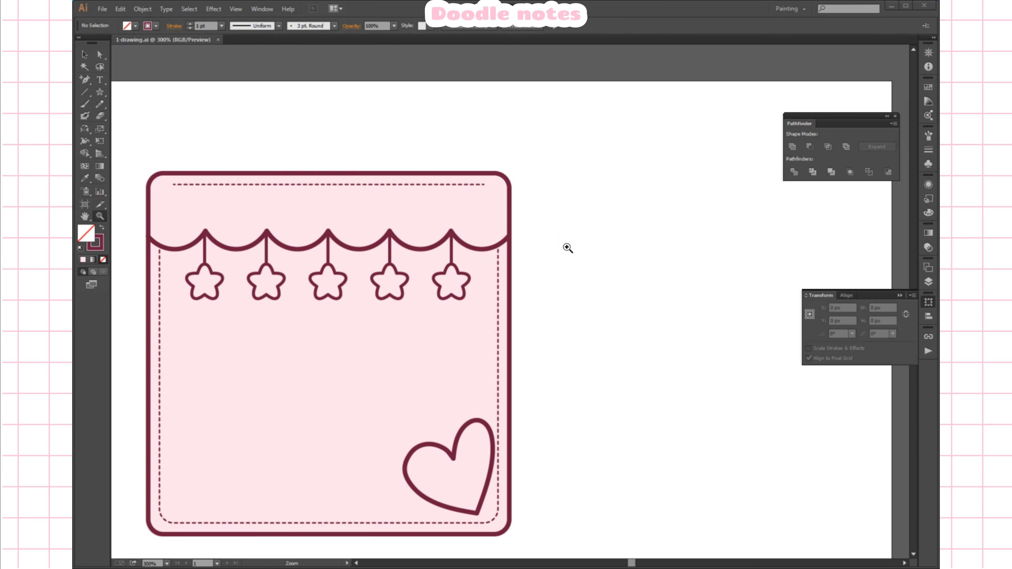
pyautogui.scroll(-1, 299, 251)
pyautogui.click(80, 57)
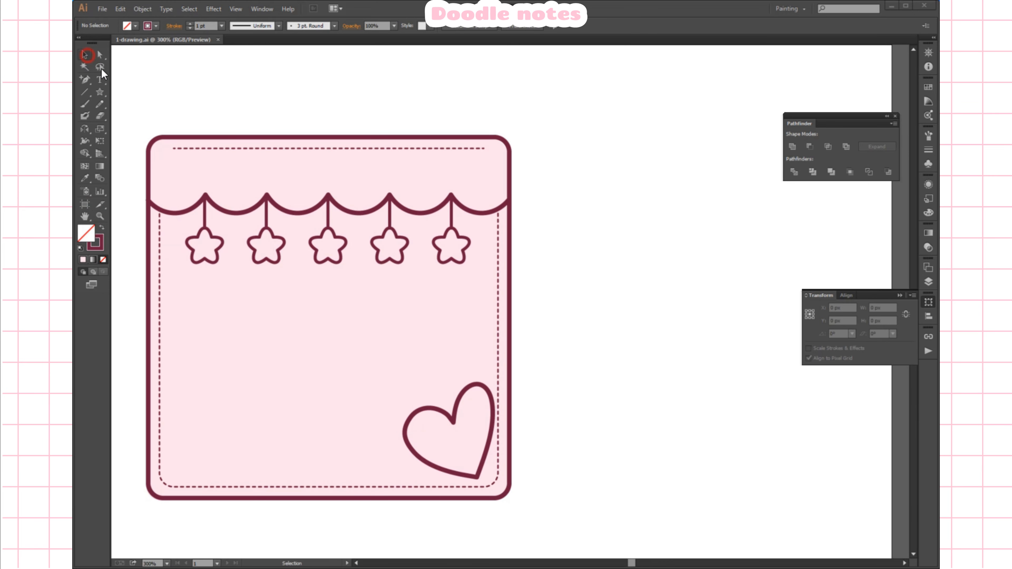
pyautogui.click(269, 148)
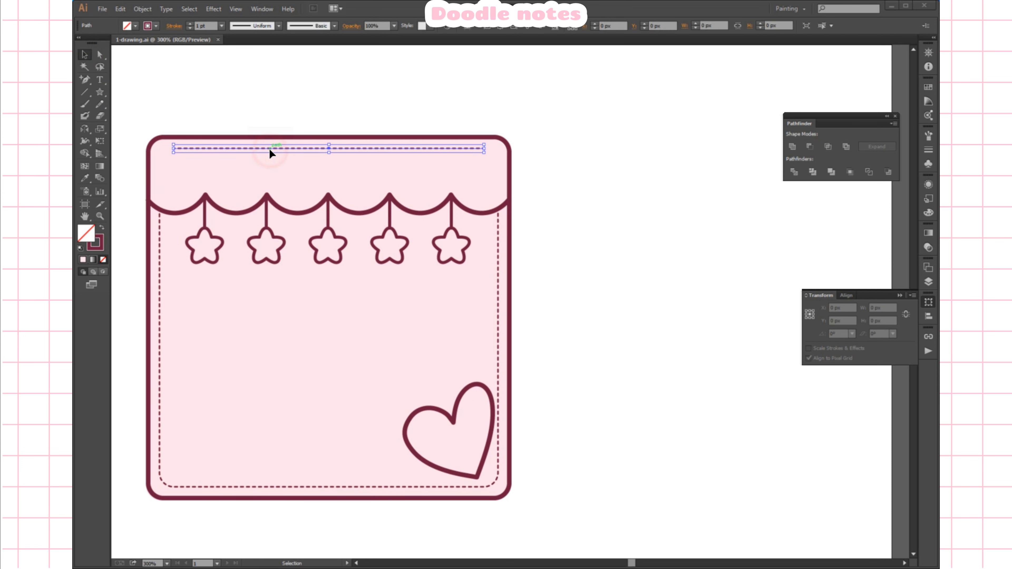
pyautogui.press('Delete')
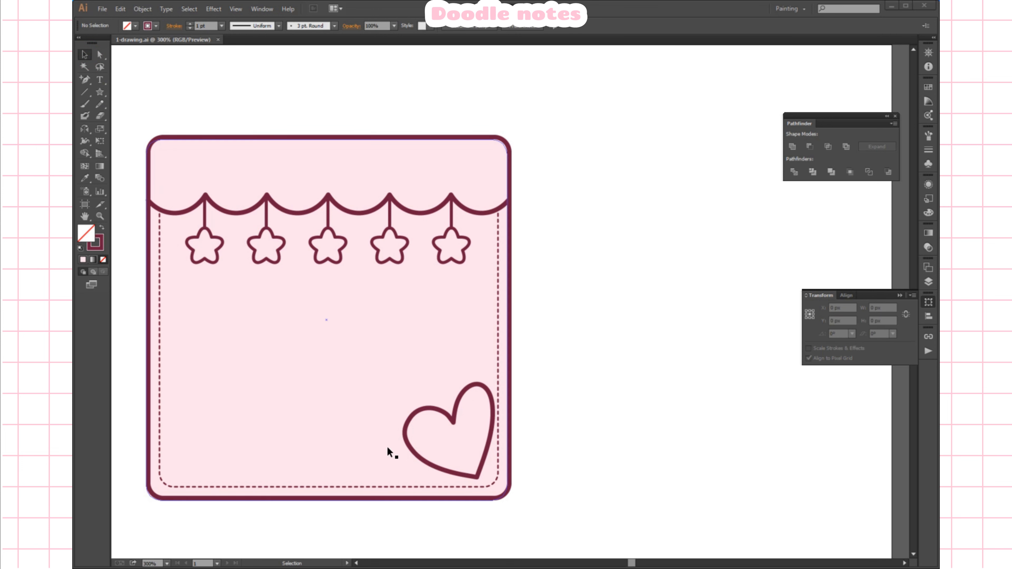
# - Group the outline, scalloped edge, stars, stitching and heart without the pink background, and adjust the group's Align to Pixel Grid option
pyautogui.press('space')
pyautogui.moveTo(328, 290); pyautogui.dragTo(523, 272)
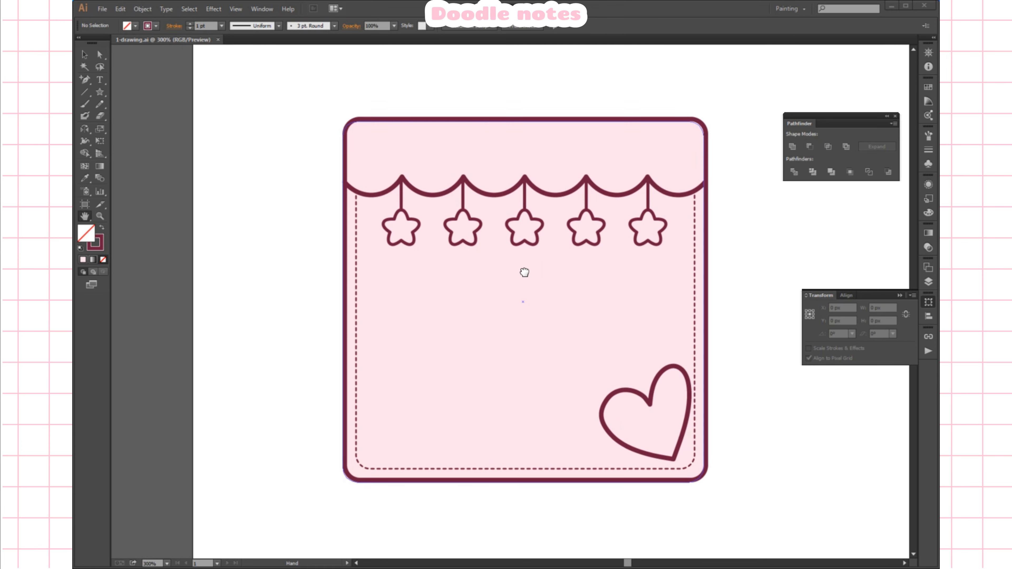
pyautogui.moveTo(748, 394); pyautogui.dragTo(697, 398)
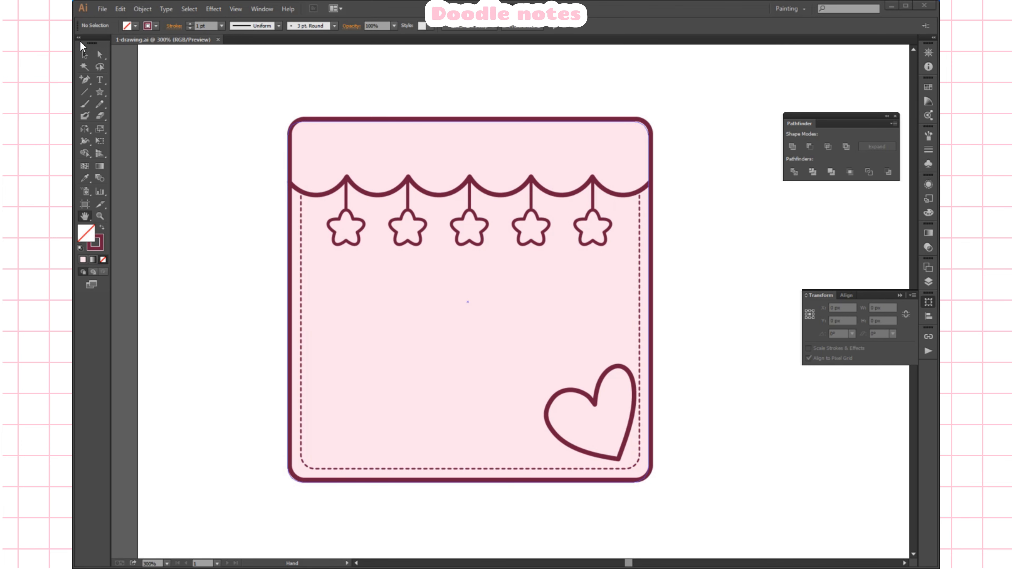
pyautogui.click(83, 53)
pyautogui.click(311, 99)
pyautogui.moveTo(268, 101); pyautogui.dragTo(662, 473)
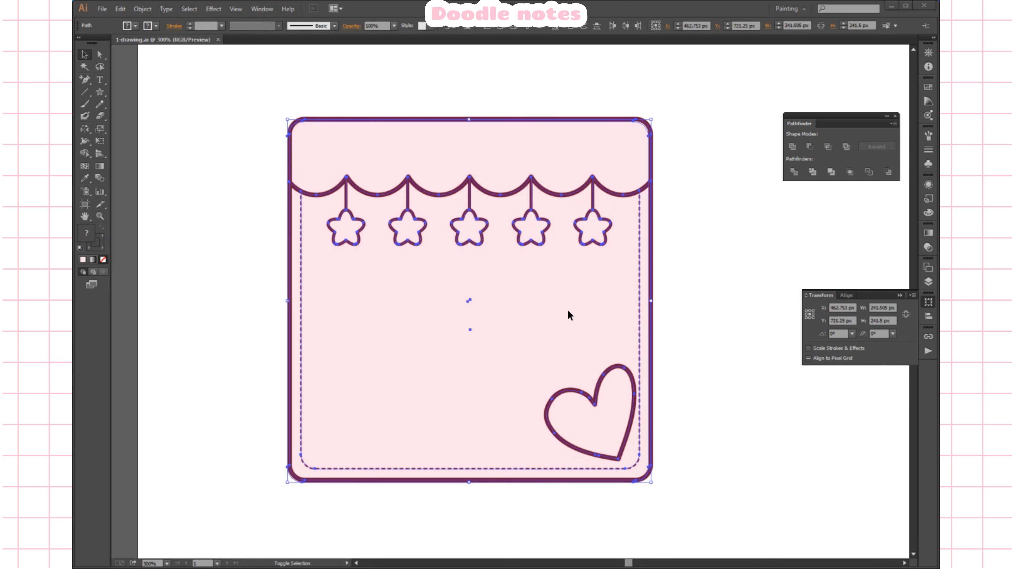
pyautogui.press('Delete')
pyautogui.rightClick(739, 266)
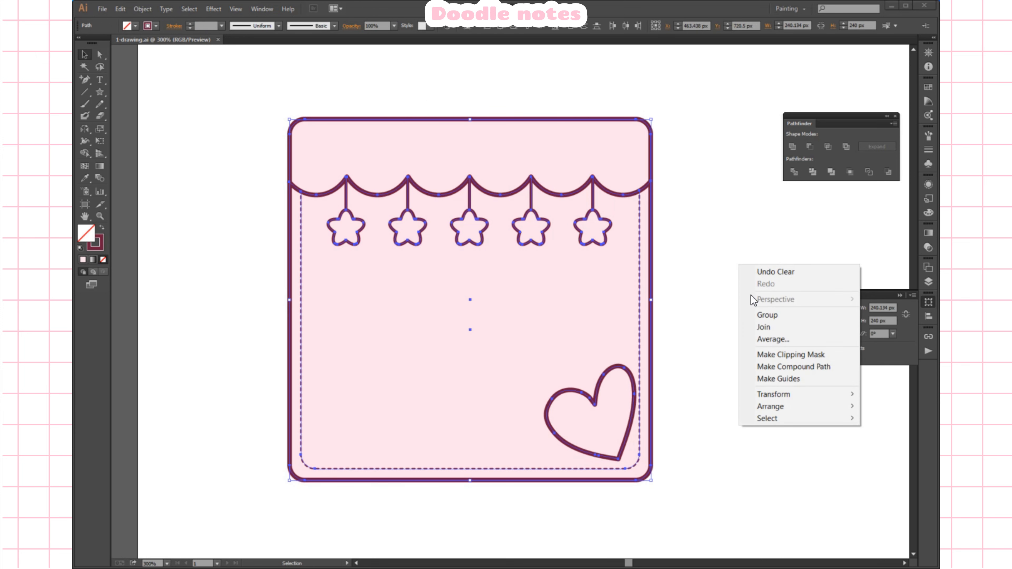
pyautogui.click(762, 315)
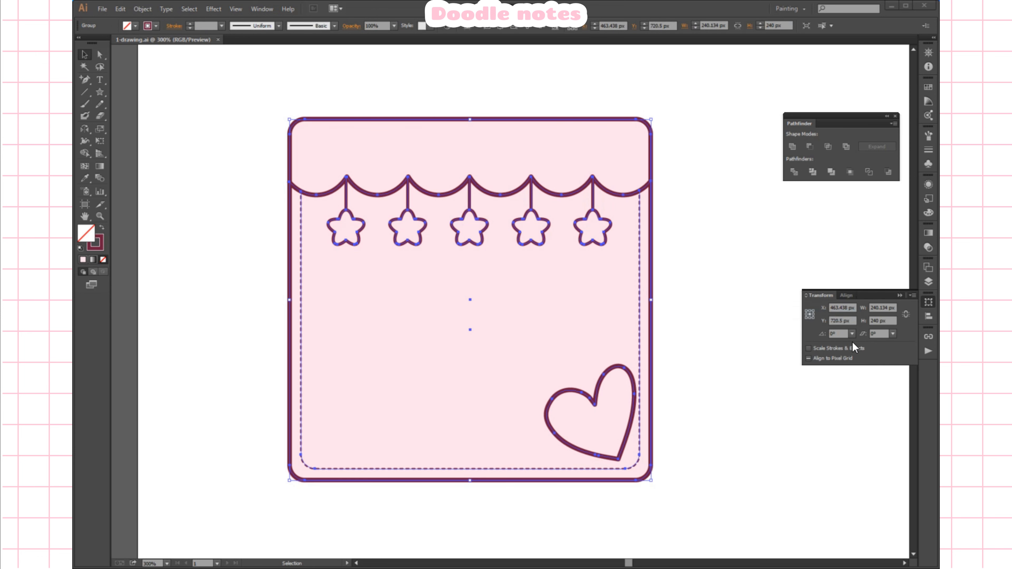
pyautogui.click(808, 358)
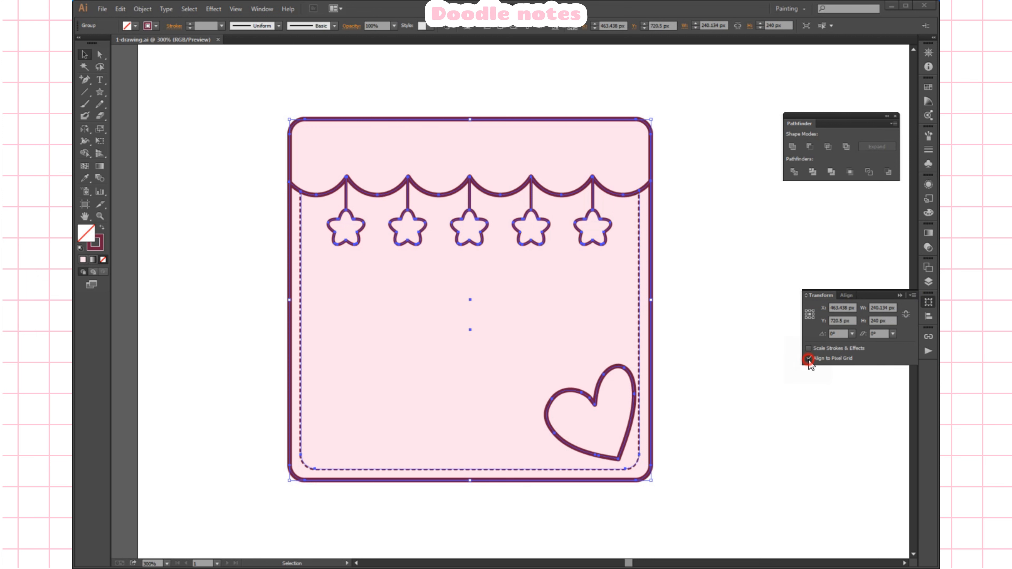
pyautogui.click(929, 302)
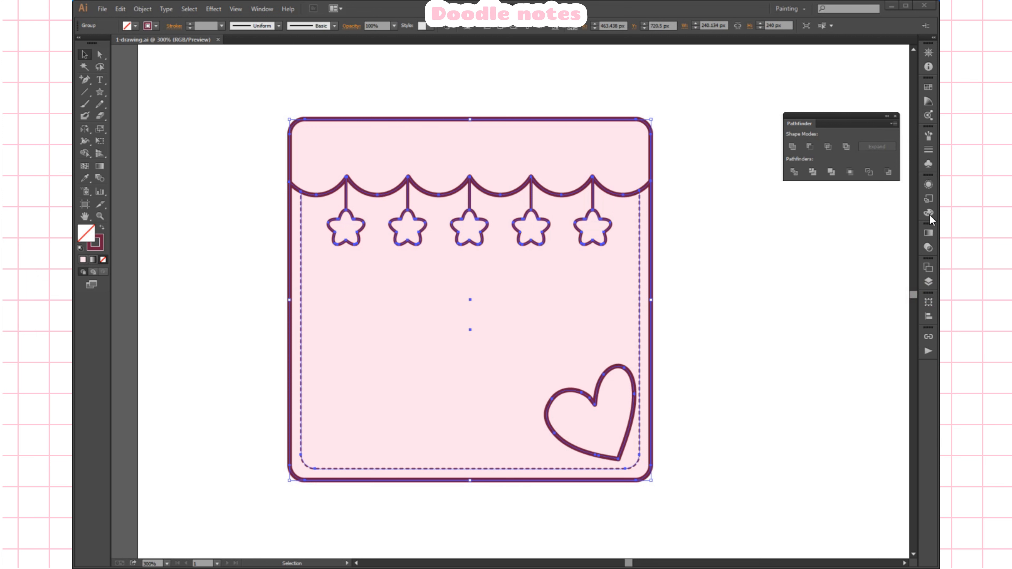
# - Select the pink background path on Layer 4 and lock it
pyautogui.click(929, 282)
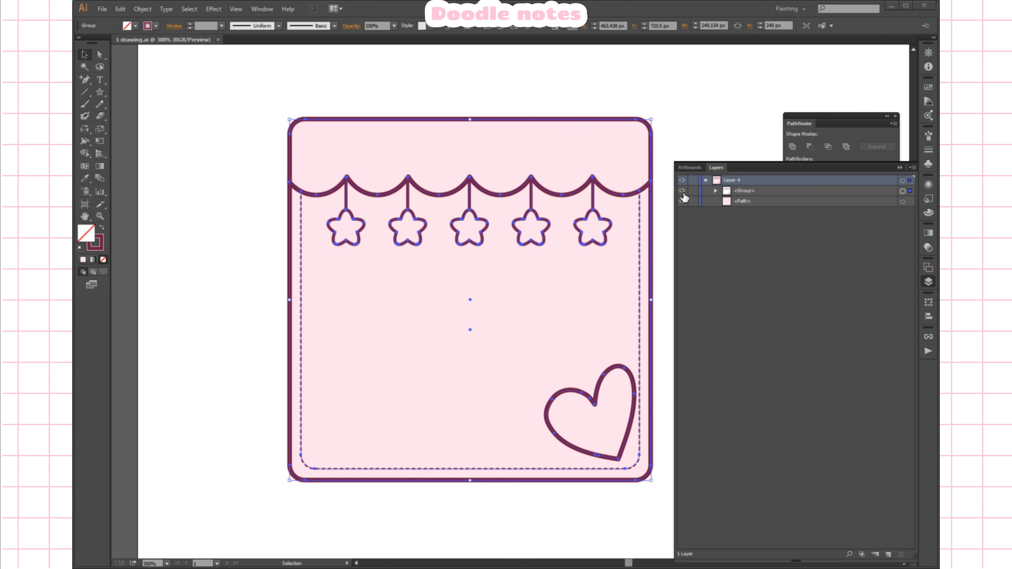
pyautogui.click(910, 202)
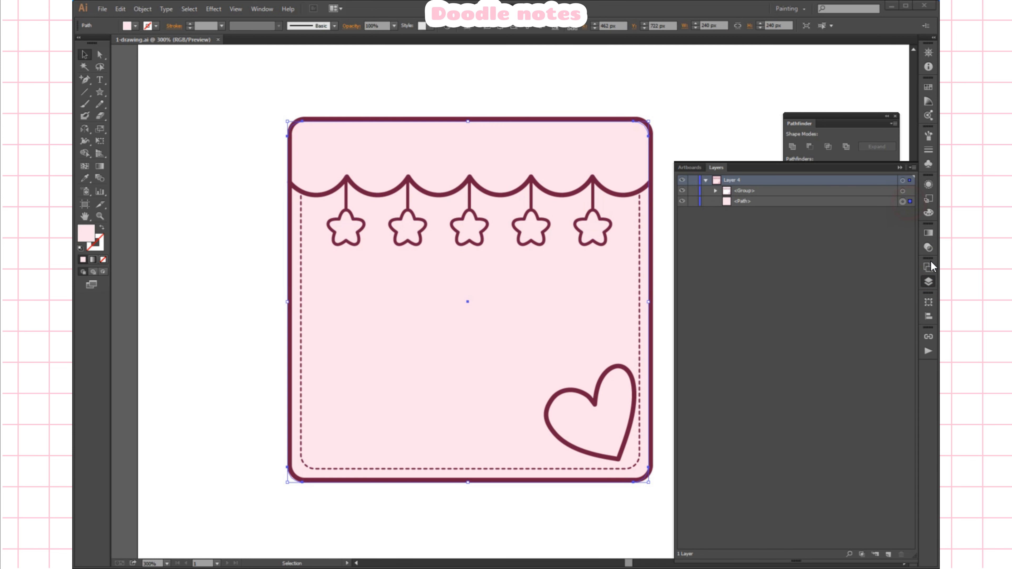
pyautogui.click(928, 282)
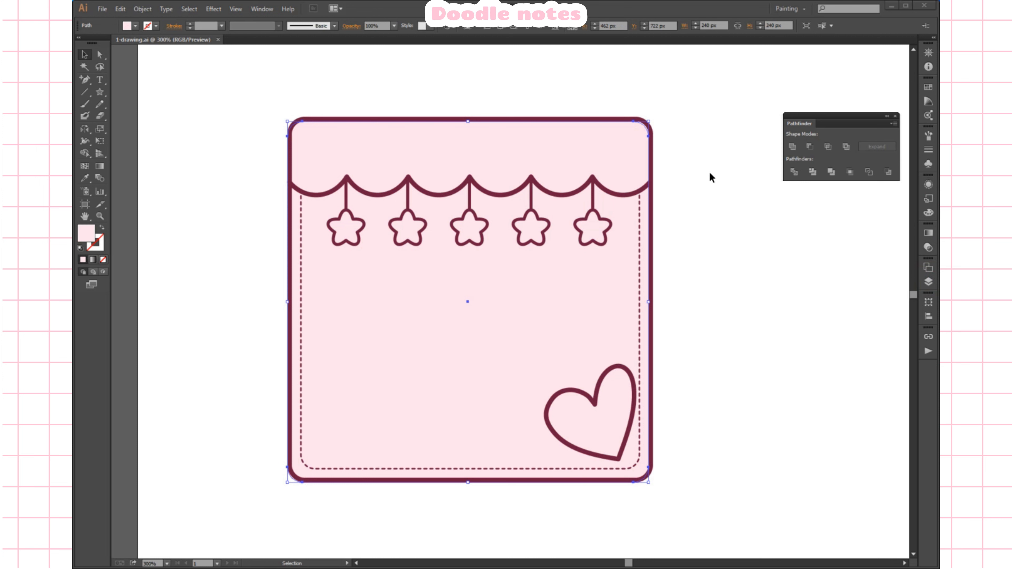
pyautogui.hotkey('ctrl', '2')
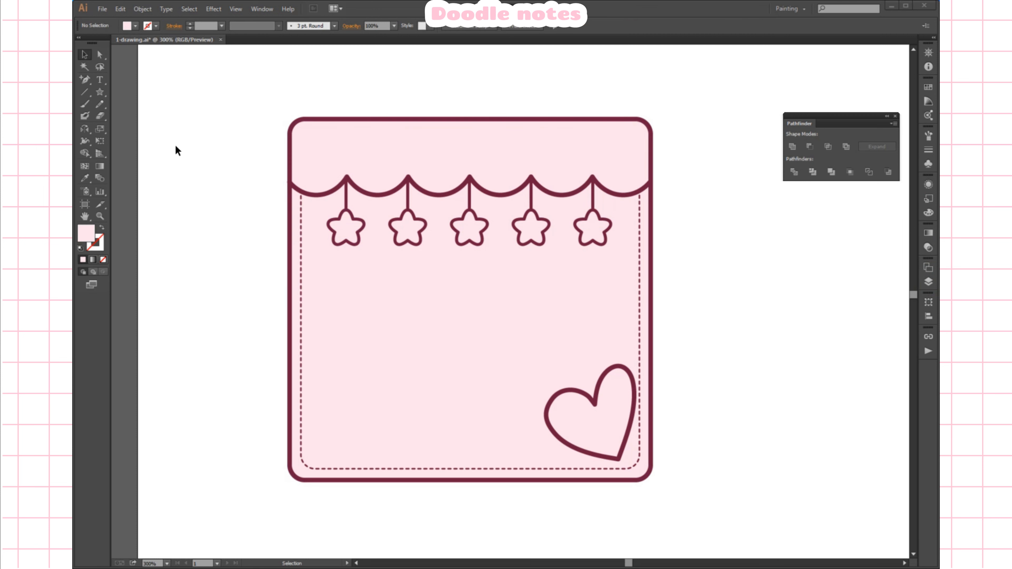
# - Draw a white vertical rectangle about 15 × 172 px from the scalloped edge down the left part of the note
pyautogui.moveTo(103, 91); pyautogui.dragTo(127, 142)
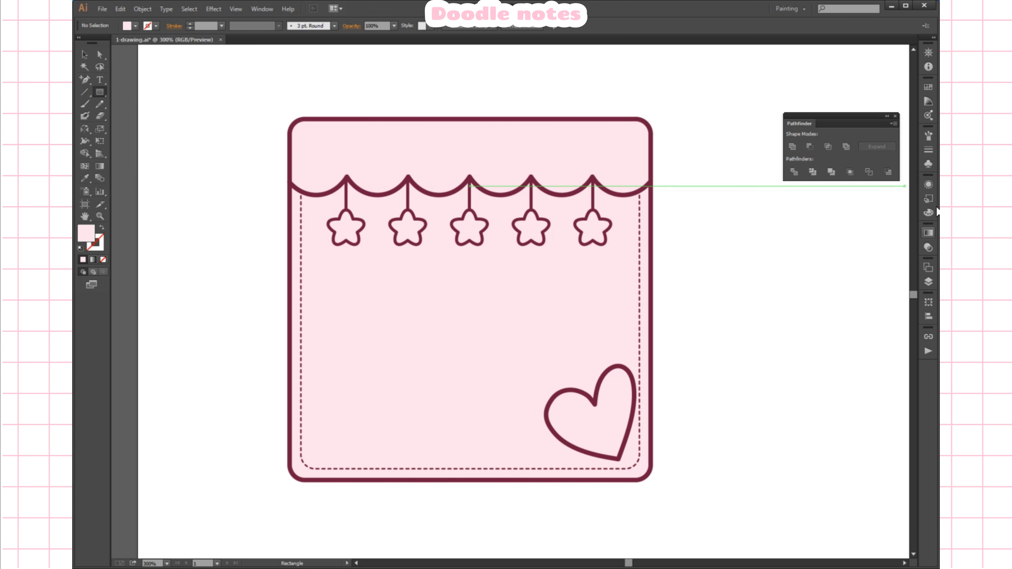
pyautogui.click(928, 87)
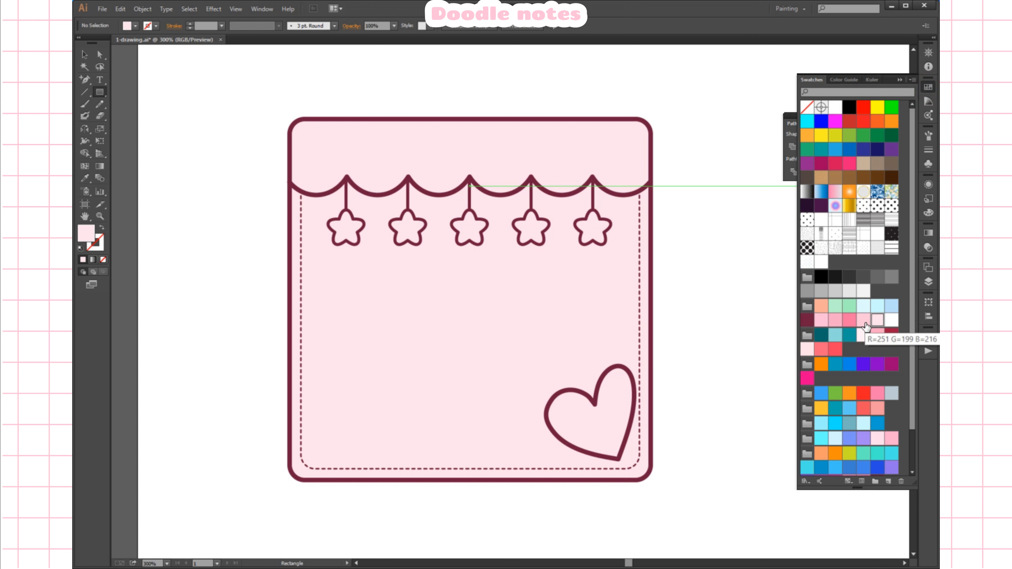
pyautogui.click(892, 320)
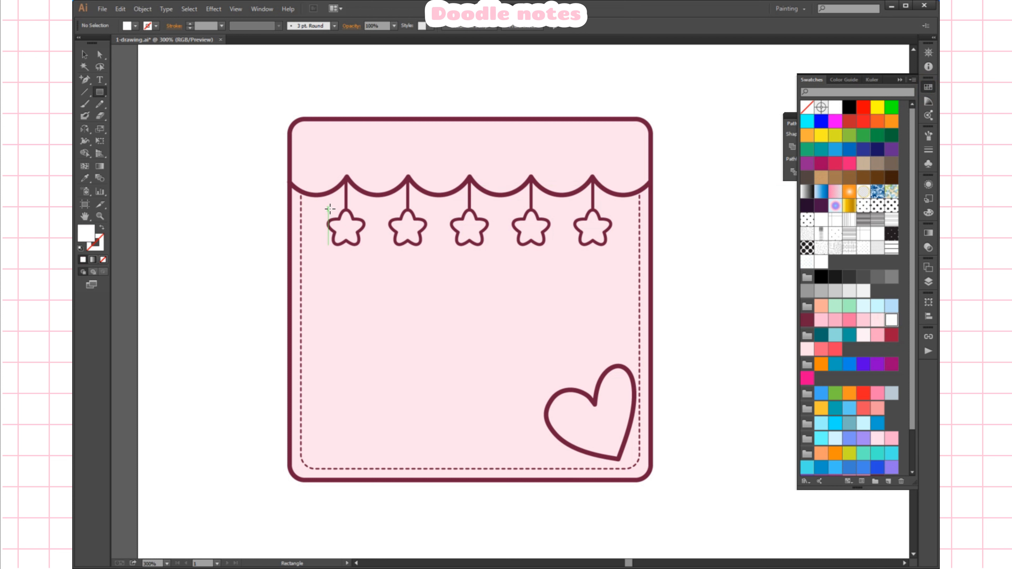
pyautogui.moveTo(327, 193); pyautogui.dragTo(350, 452)
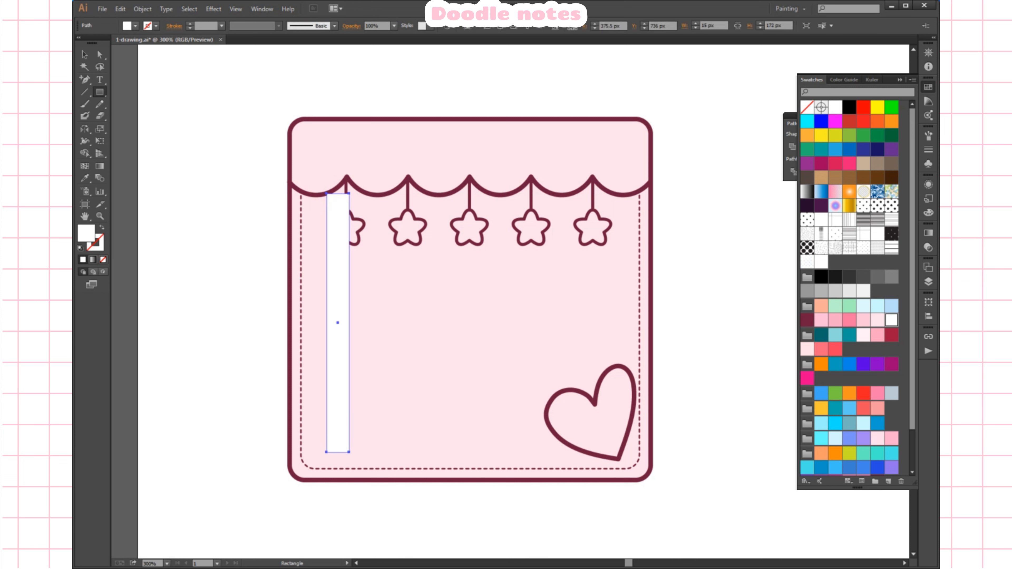
pyautogui.click(85, 55)
pyautogui.click(161, 56)
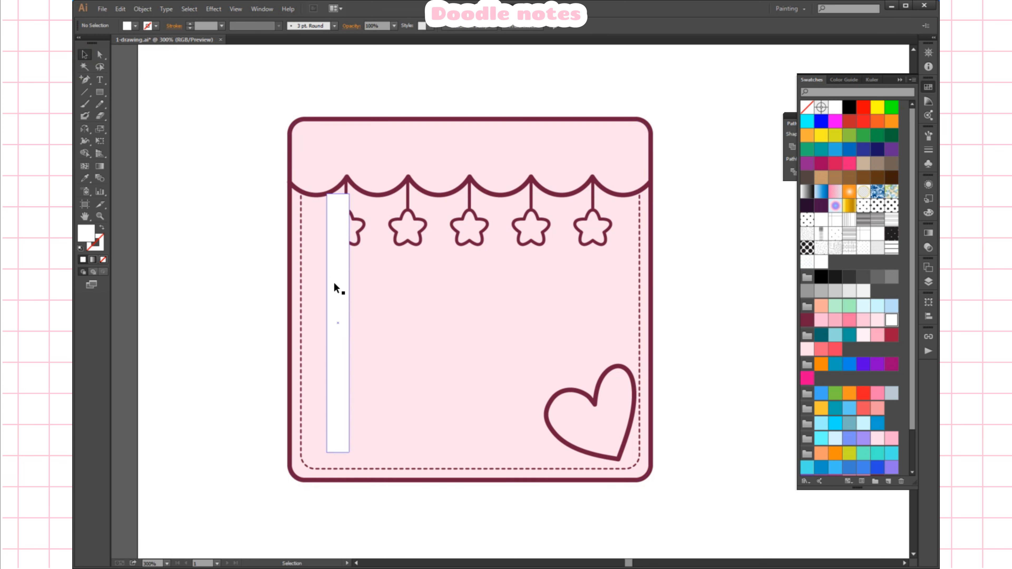
# - Copy the white rectangle straight across to the right part of the note and make a blend between the two
pyautogui.moveTo(340, 294); pyautogui.dragTo(602, 298)
pyautogui.keyDown('shift'); pyautogui.click(341, 295); pyautogui.keyUp('shift')
pyautogui.click(142, 9)
pyautogui.moveTo(207, 251)
pyautogui.click(325, 252)
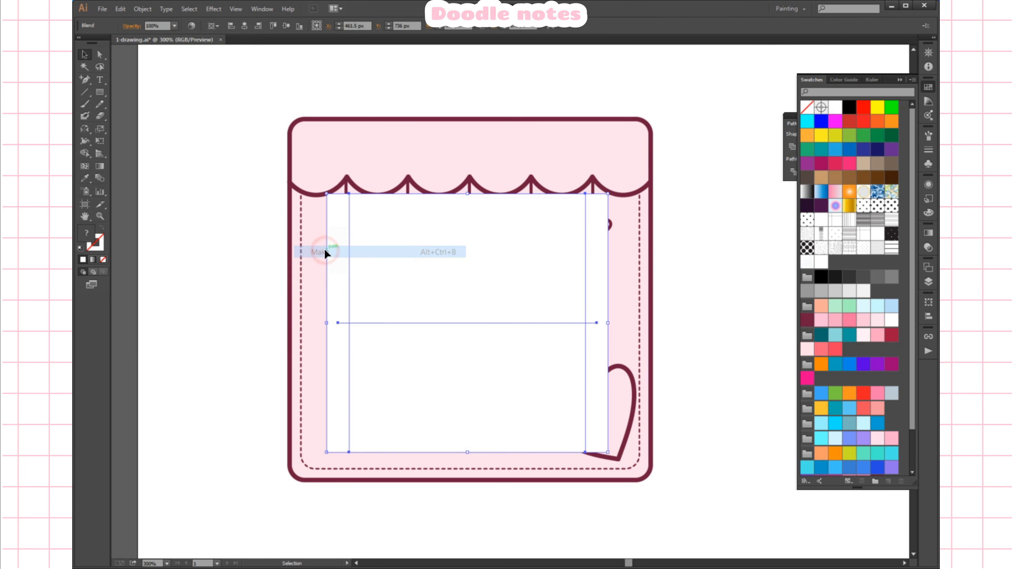
# - Set the blend's spacing to 5 specified steps with the preview on
pyautogui.doubleClick(100, 178)
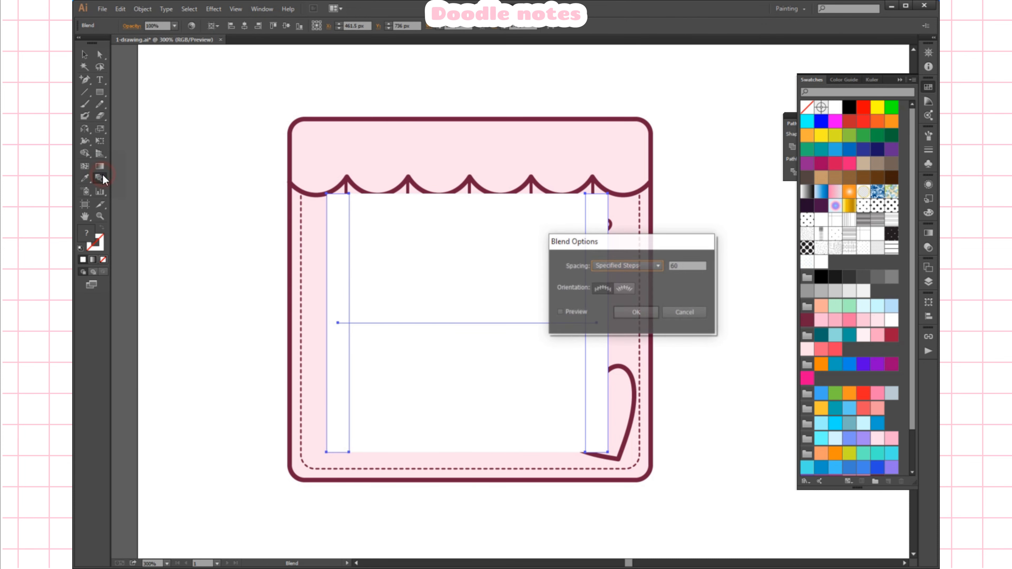
pyautogui.click(560, 312)
pyautogui.doubleClick(686, 266)
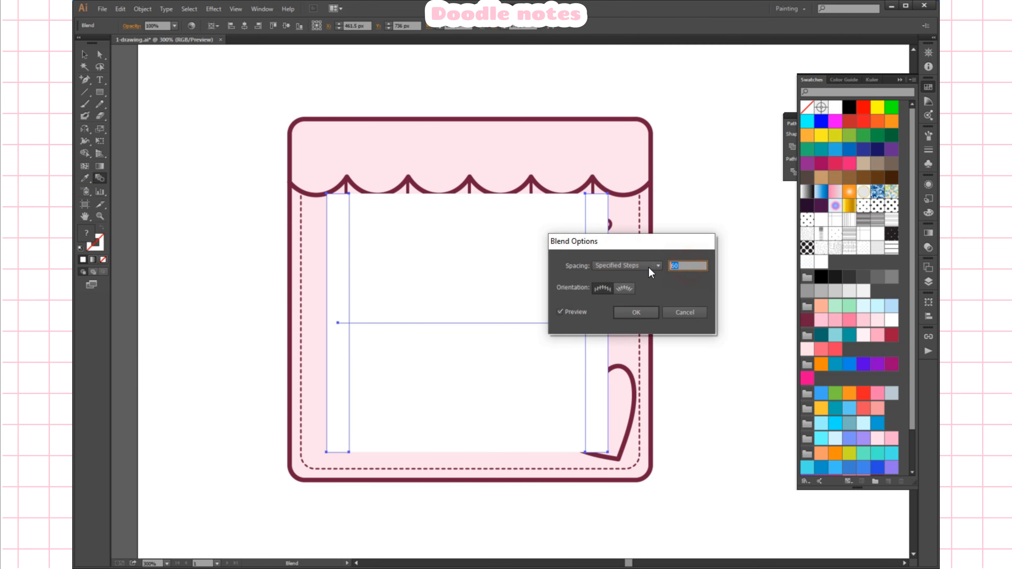
pyautogui.write('5')
pyautogui.press('Tab')
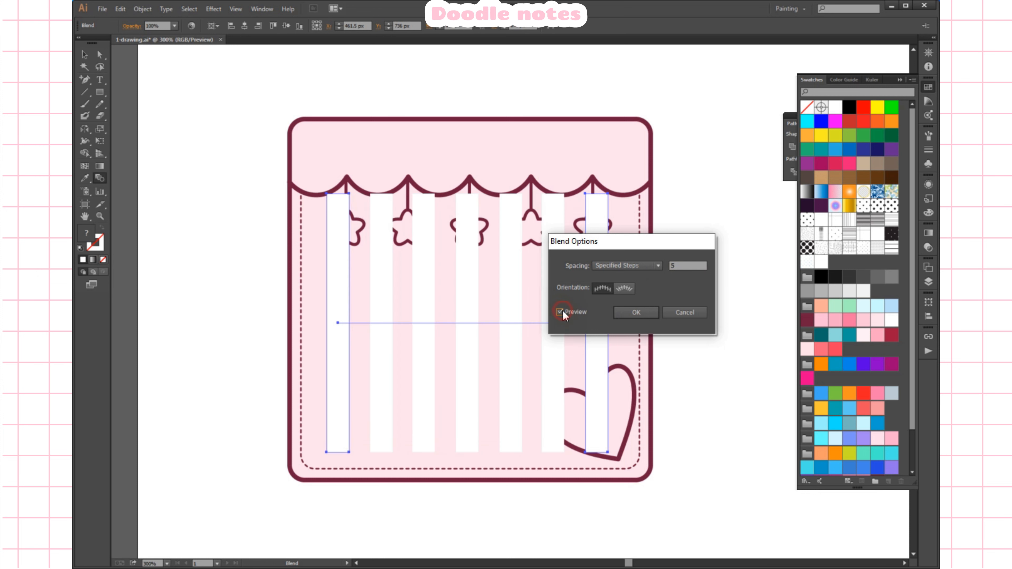
pyautogui.click(648, 311)
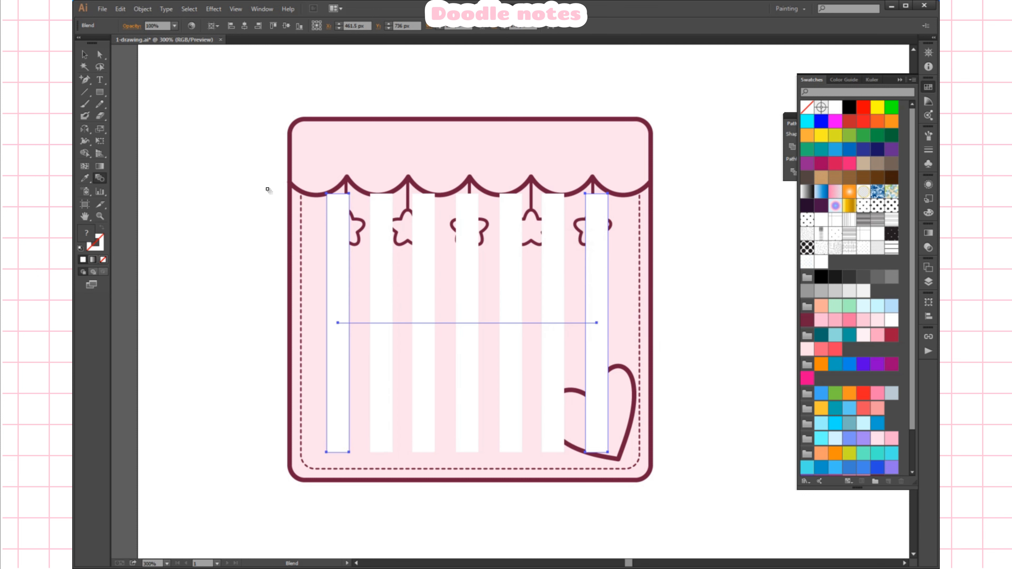
# - Expand the blend into separate white stripes and deselect them
pyautogui.click(137, 9)
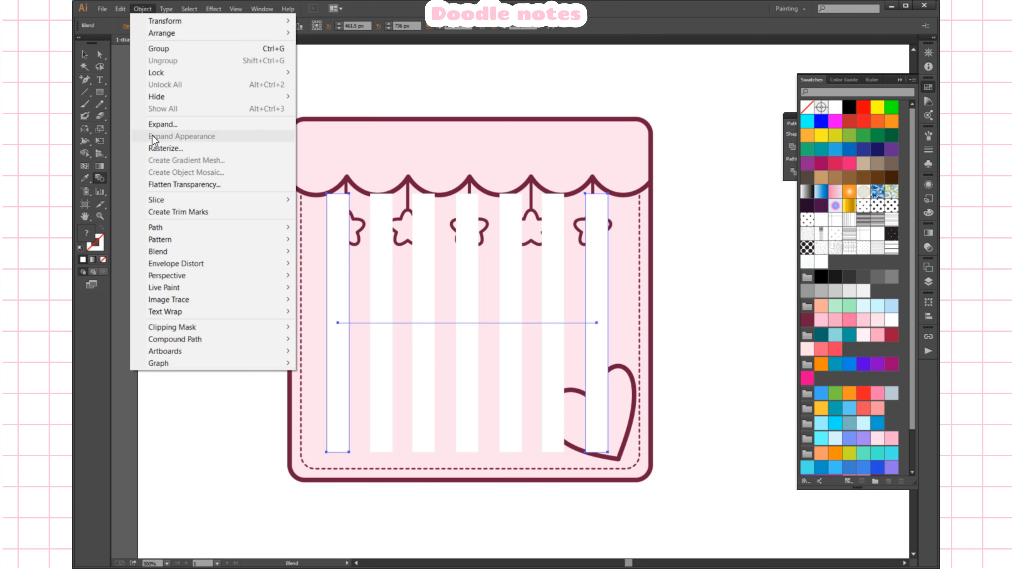
pyautogui.click(155, 124)
pyautogui.click(604, 369)
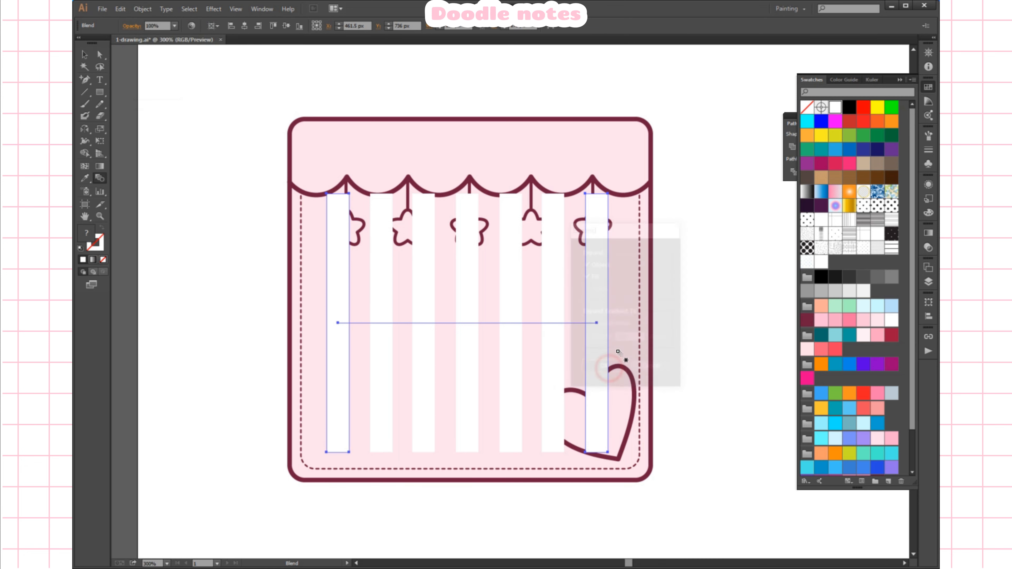
pyautogui.click(85, 54)
pyautogui.click(173, 61)
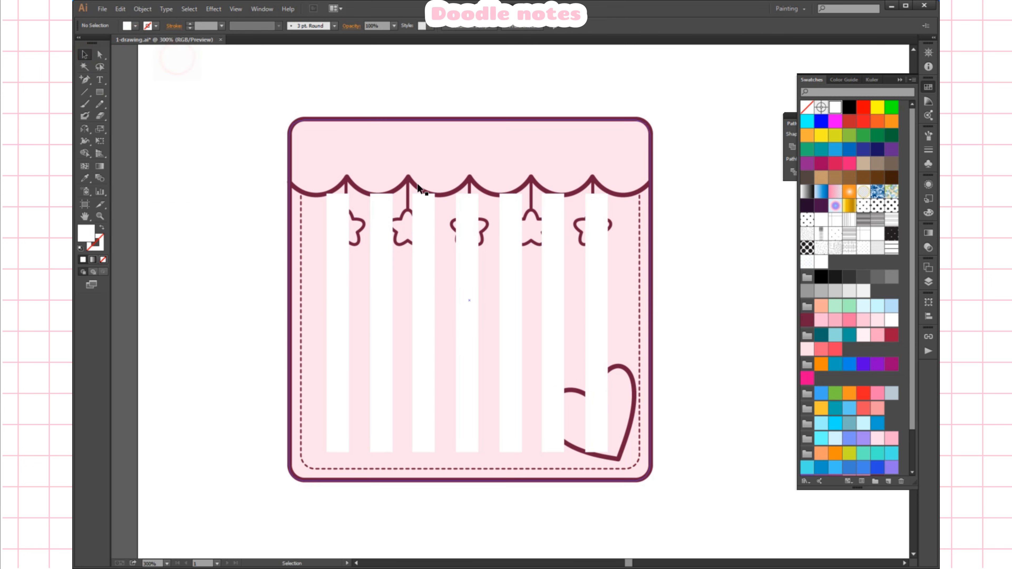
# - Lower the opacity of the white stripes group to 70% and deselect it
pyautogui.click(474, 280)
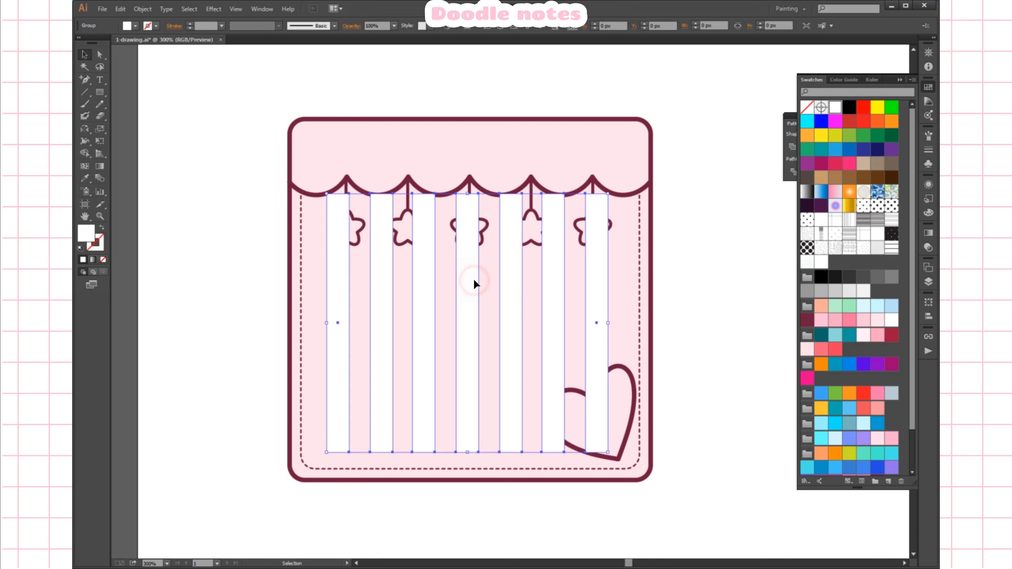
pyautogui.click(394, 25)
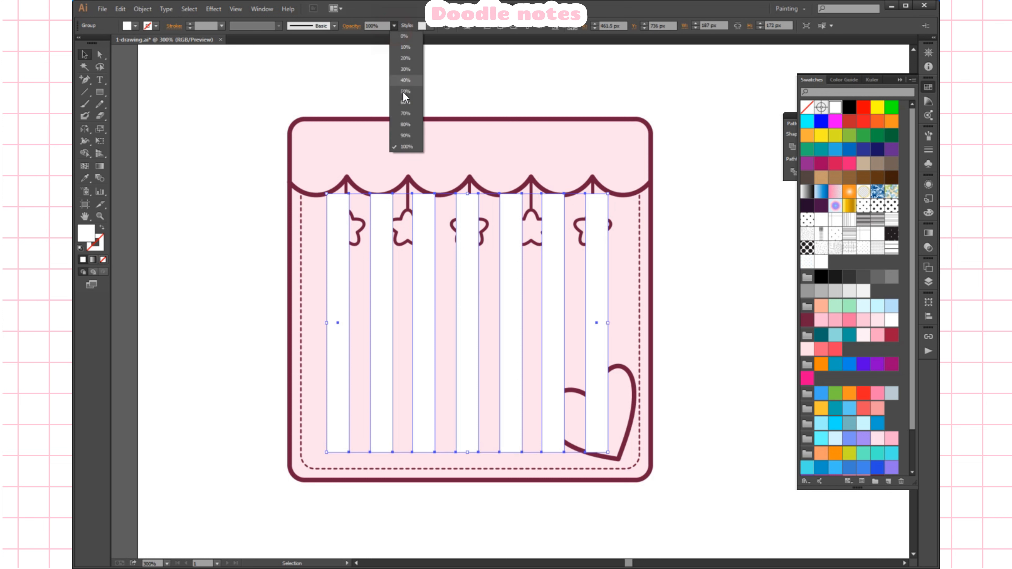
pyautogui.click(406, 114)
pyautogui.click(684, 225)
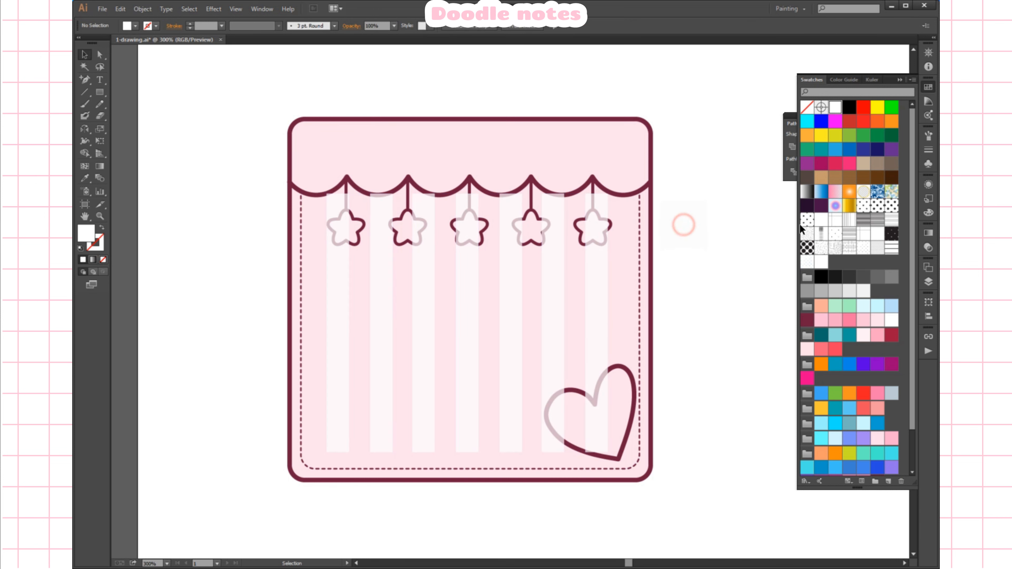
# - Move the line-art group above the white stripes group in the layer order
pyautogui.click(929, 281)
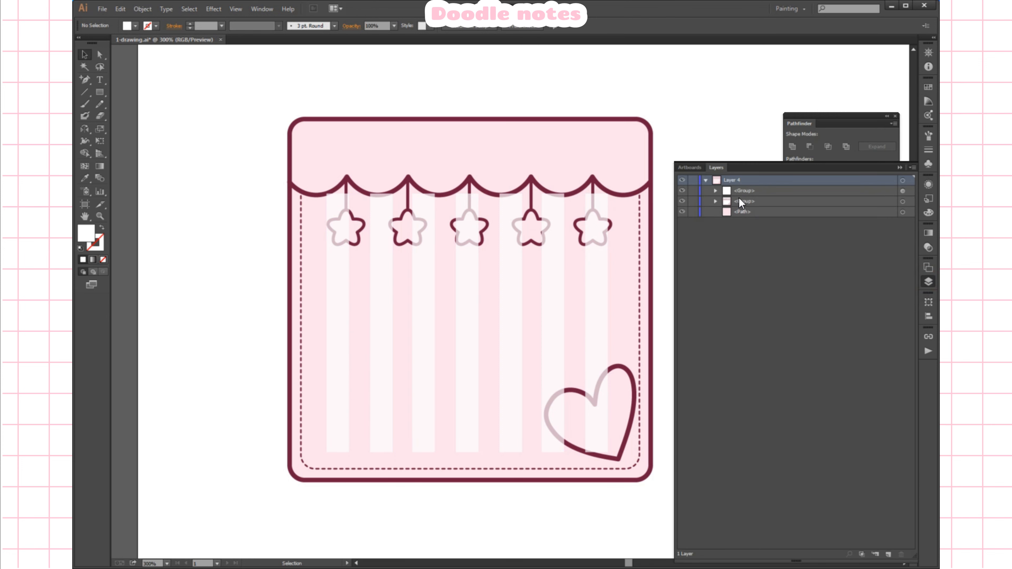
pyautogui.moveTo(740, 202); pyautogui.dragTo(741, 187)
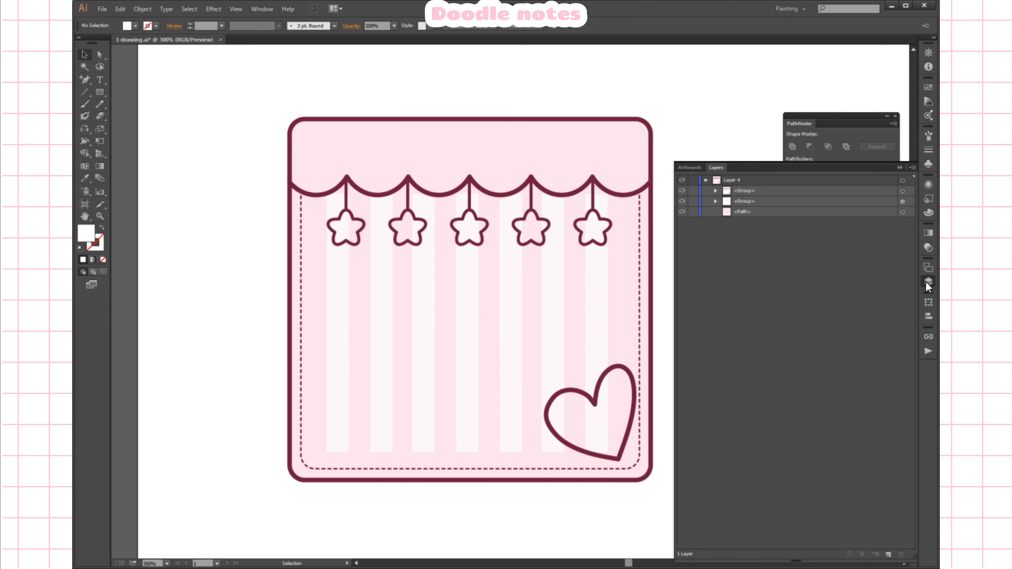
pyautogui.click(927, 284)
# - Stretch the white stripes upward past the scalloped edge to a height of about 188 px, keeping their lower ends in place
pyautogui.click(554, 266)
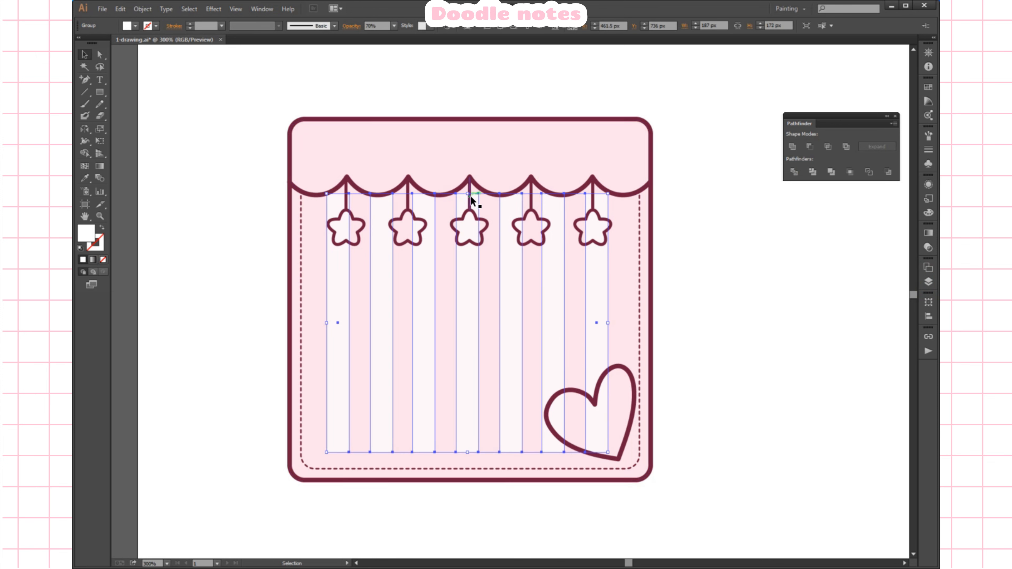
pyautogui.moveTo(469, 195); pyautogui.dragTo(470, 170)
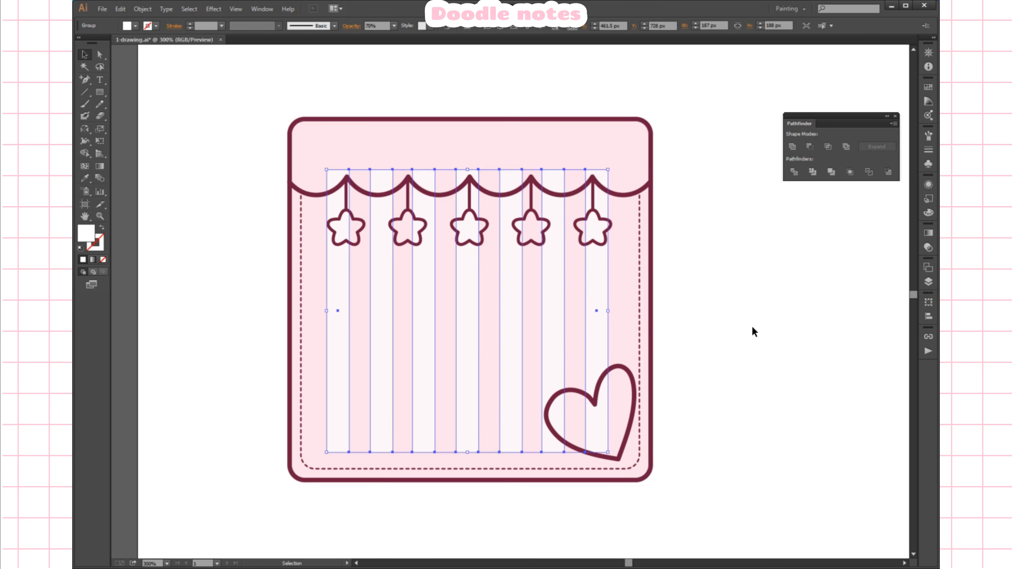
pyautogui.click(753, 328)
# - Lock the white stripes group and the pink base path, and select the line-art group
pyautogui.click(928, 282)
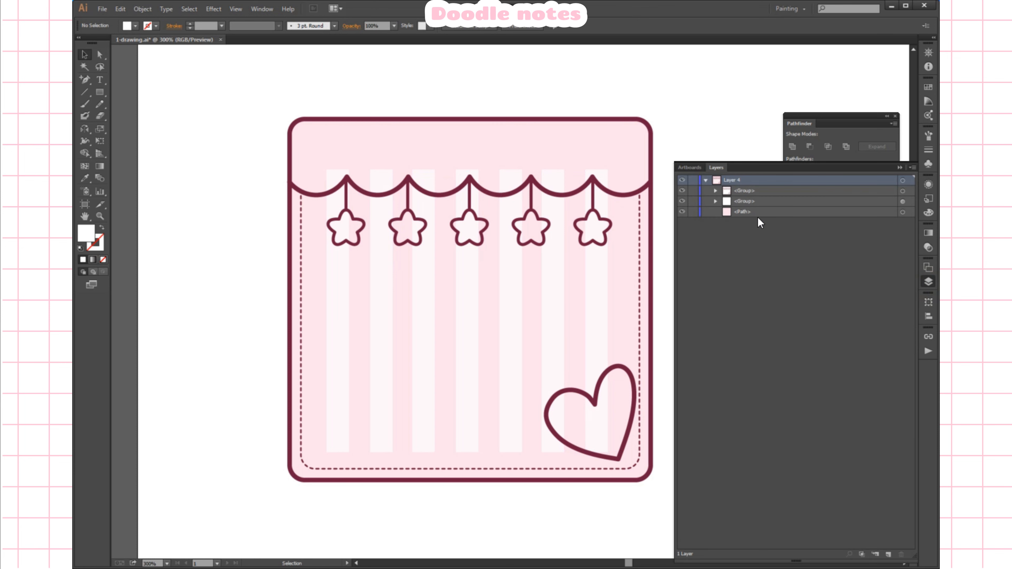
pyautogui.moveTo(692, 201); pyautogui.dragTo(693, 211)
pyautogui.click(908, 189)
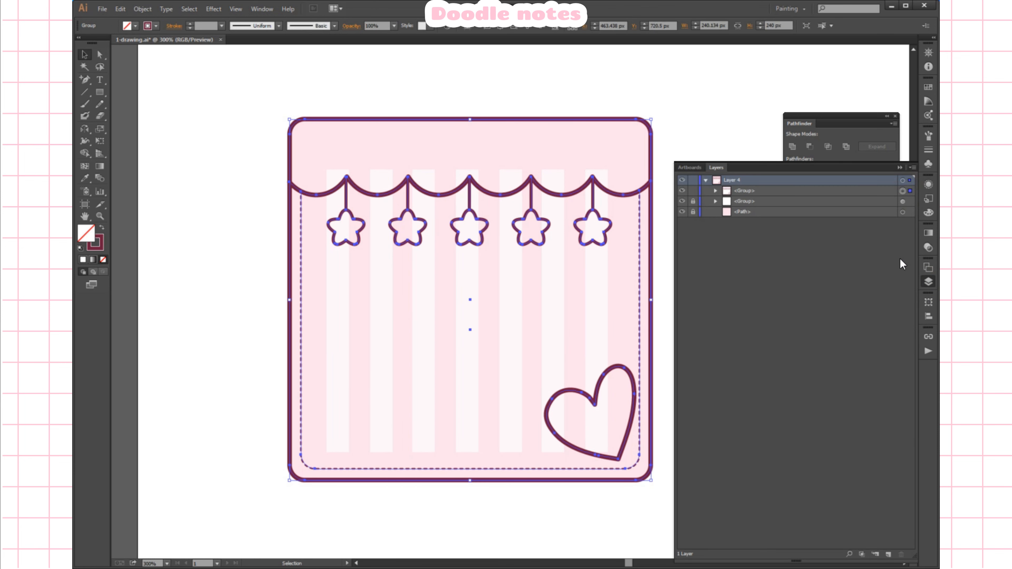
pyautogui.click(929, 282)
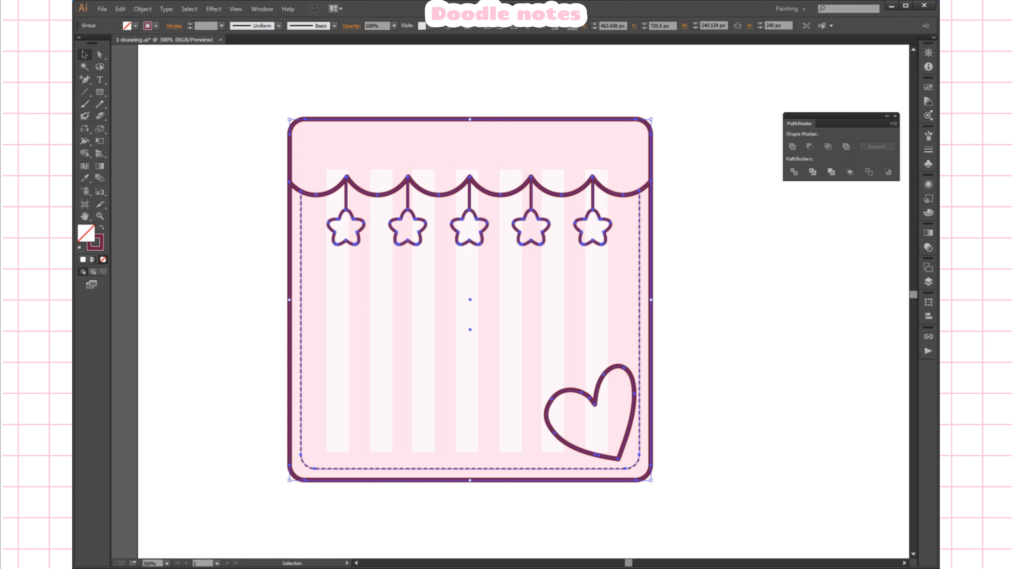
pyautogui.hotkey('ctrl', 'shift', 'a')
pyautogui.click(928, 281)
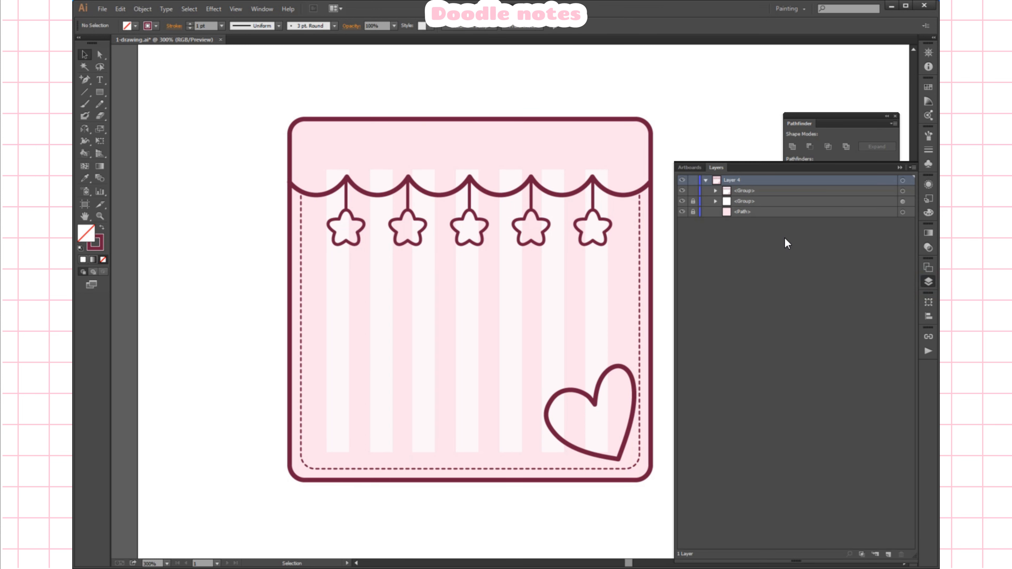
pyautogui.click(908, 191)
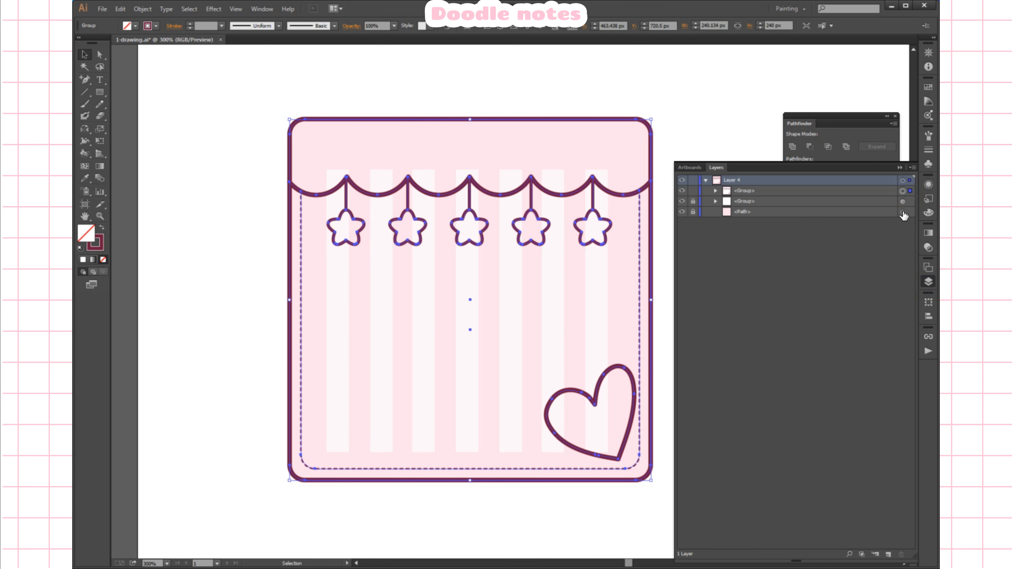
pyautogui.click(929, 281)
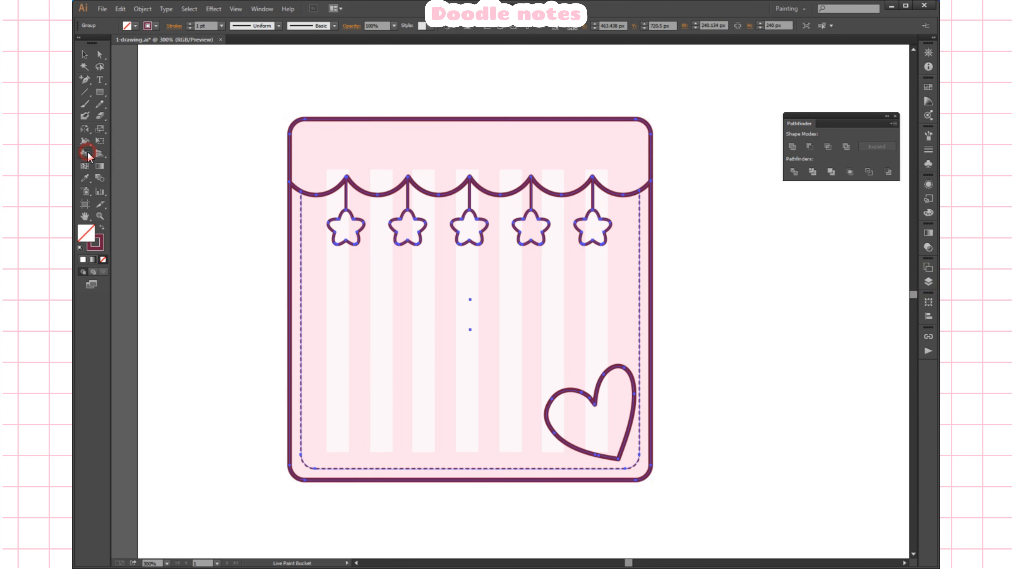
# - Convert the selected line art into a Live Paint group with the Live Paint Bucket, accepting the loss of complex appearance attributes
pyautogui.click(84, 153)
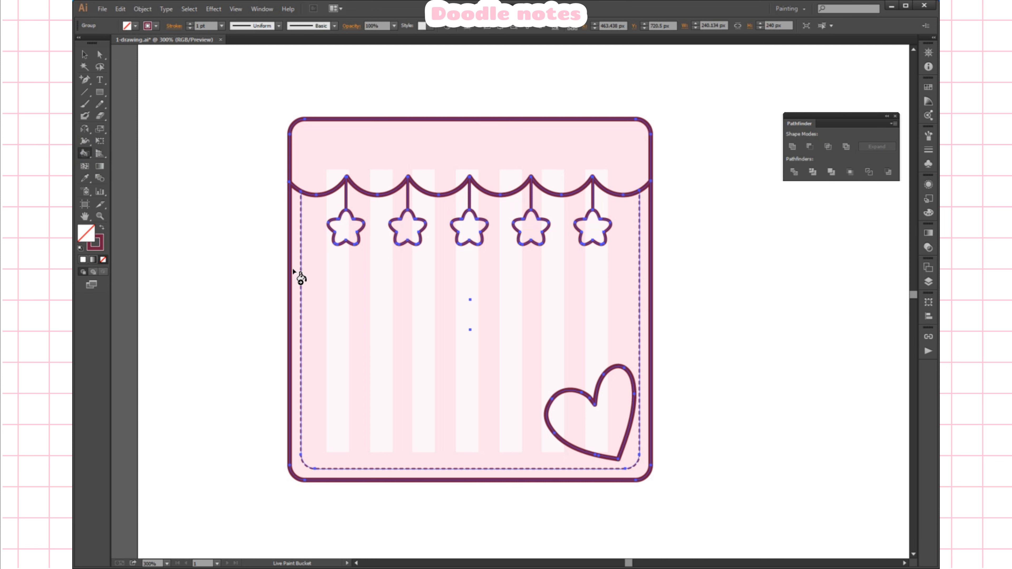
pyautogui.click(100, 237)
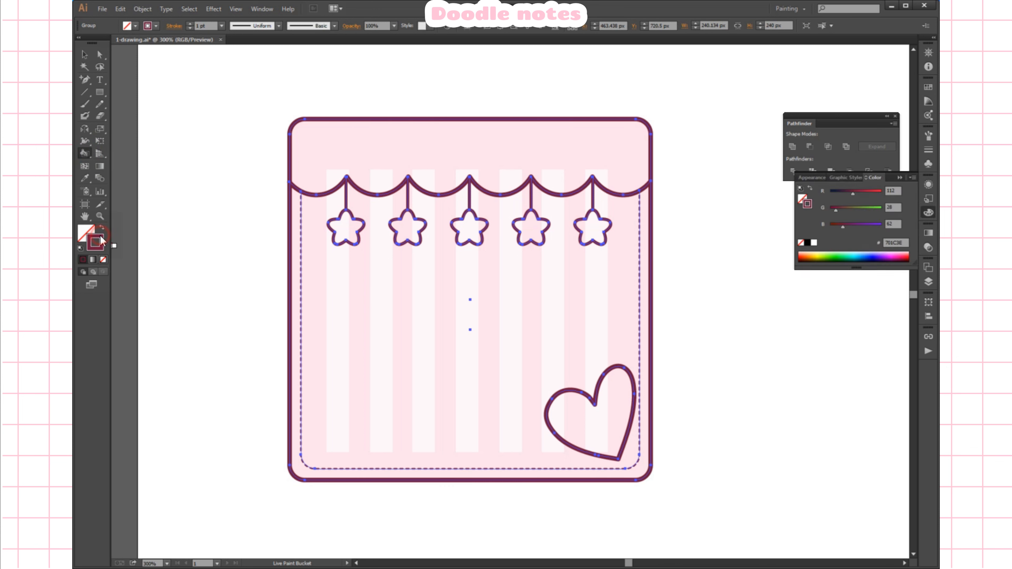
pyautogui.click(394, 150)
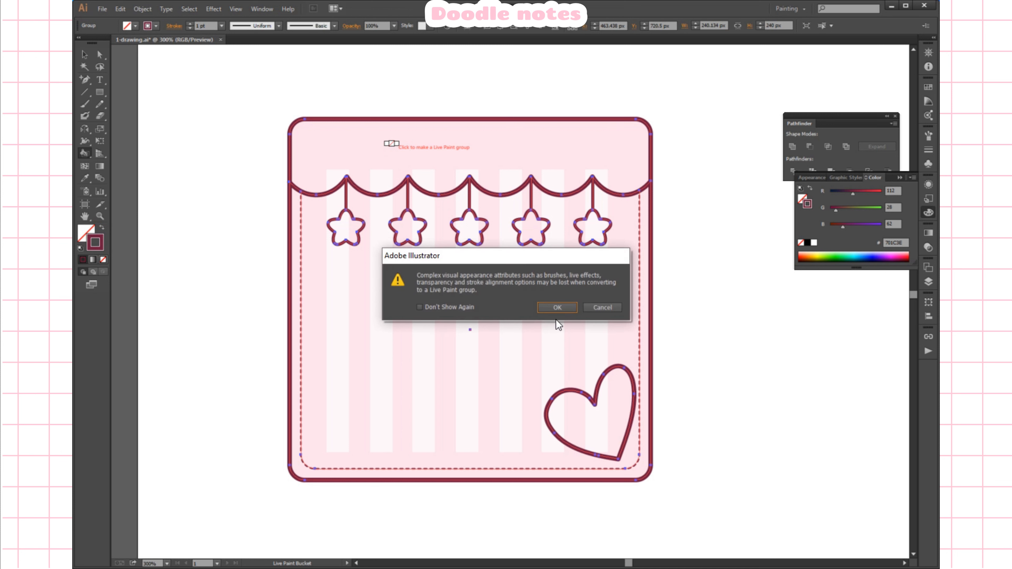
pyautogui.click(558, 307)
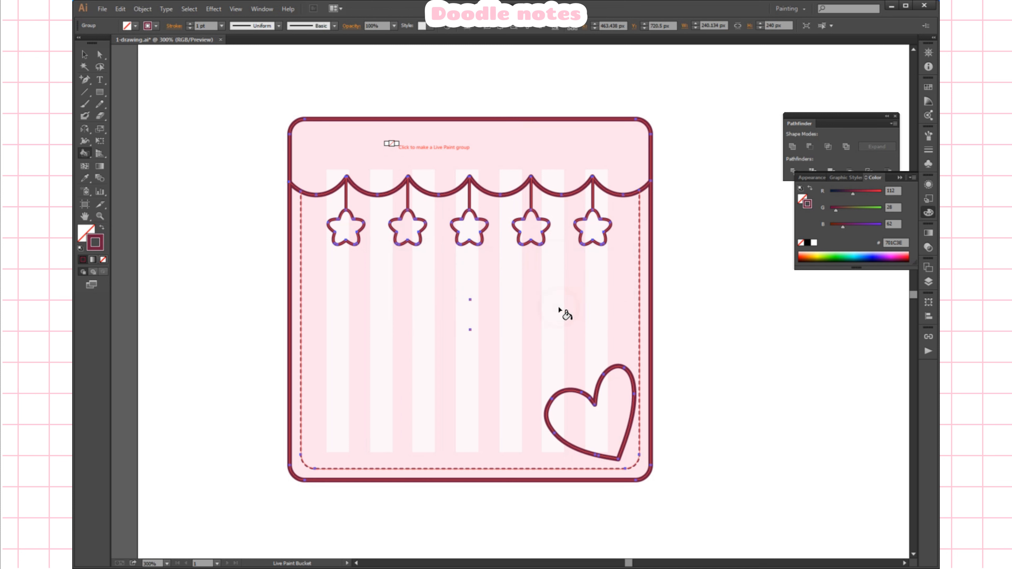
# - Fill the band above the scalloped edge with the medium pink swatch using the Live Paint Bucket
pyautogui.click(930, 87)
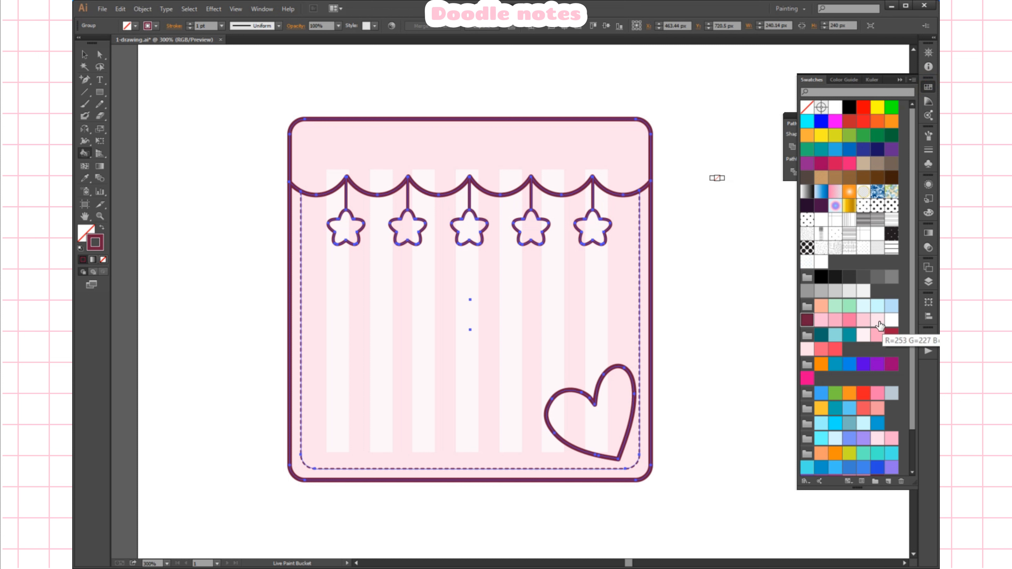
pyautogui.click(849, 320)
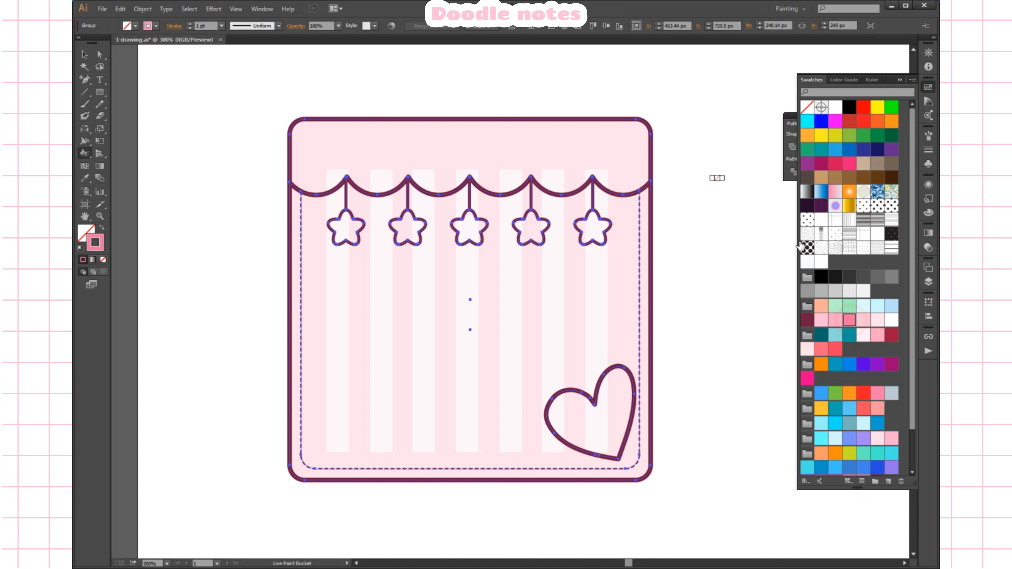
pyautogui.click(616, 151)
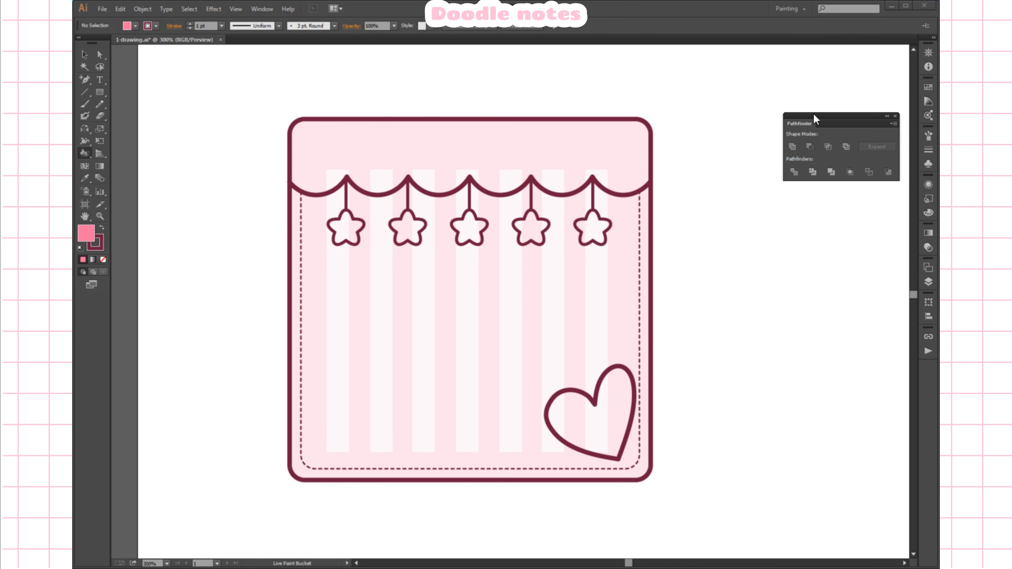
pyautogui.click(930, 88)
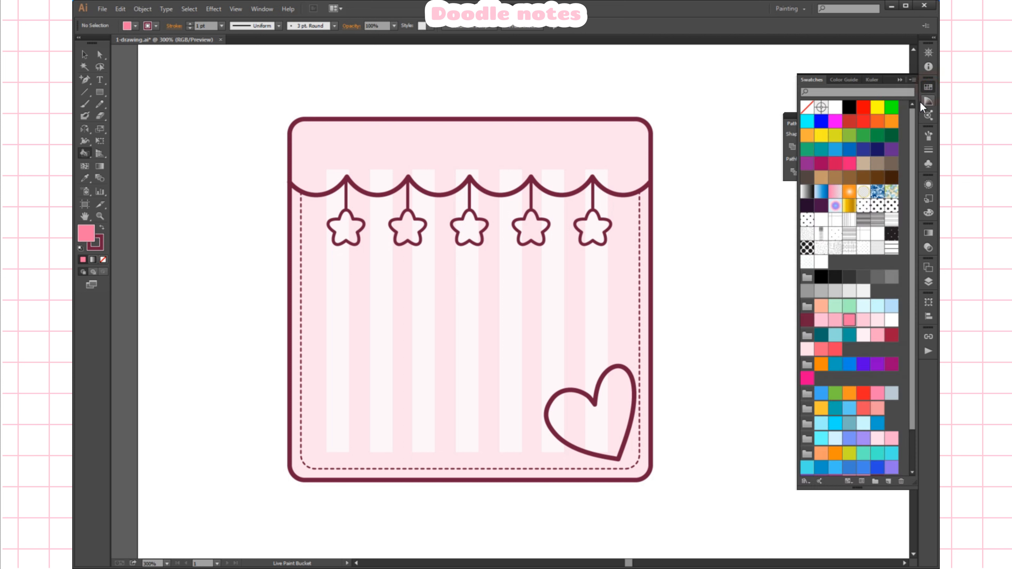
pyautogui.click(495, 147)
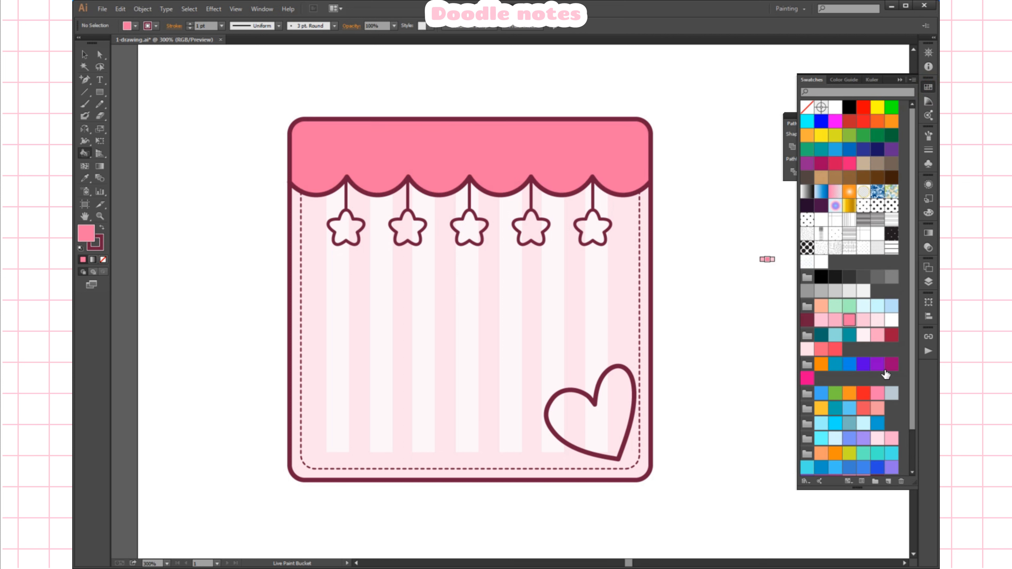
# - Fill the five hanging stars with a pale tint of yellow, and the heart with the same medium pink as the upper band
pyautogui.click(878, 111)
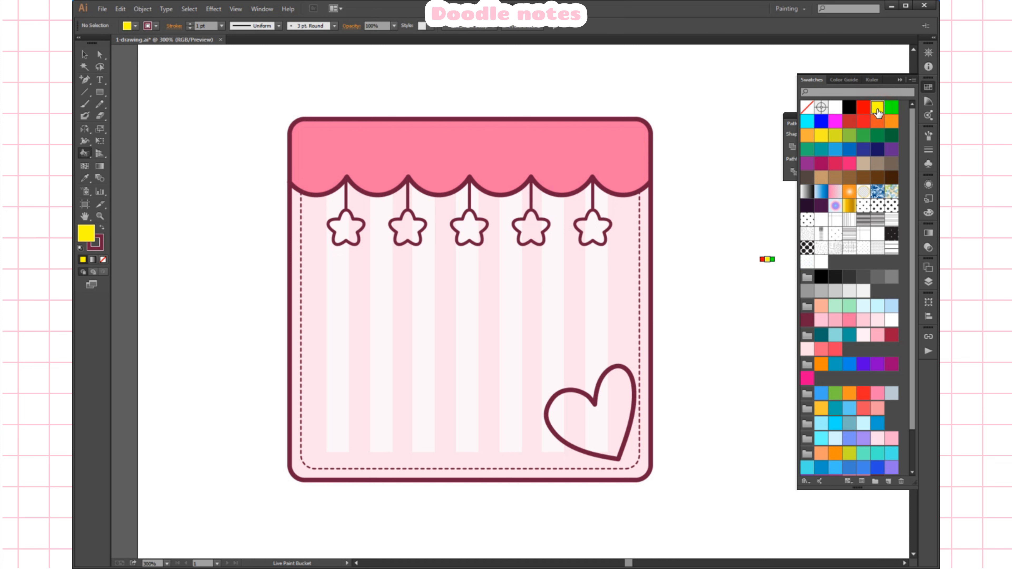
pyautogui.click(929, 102)
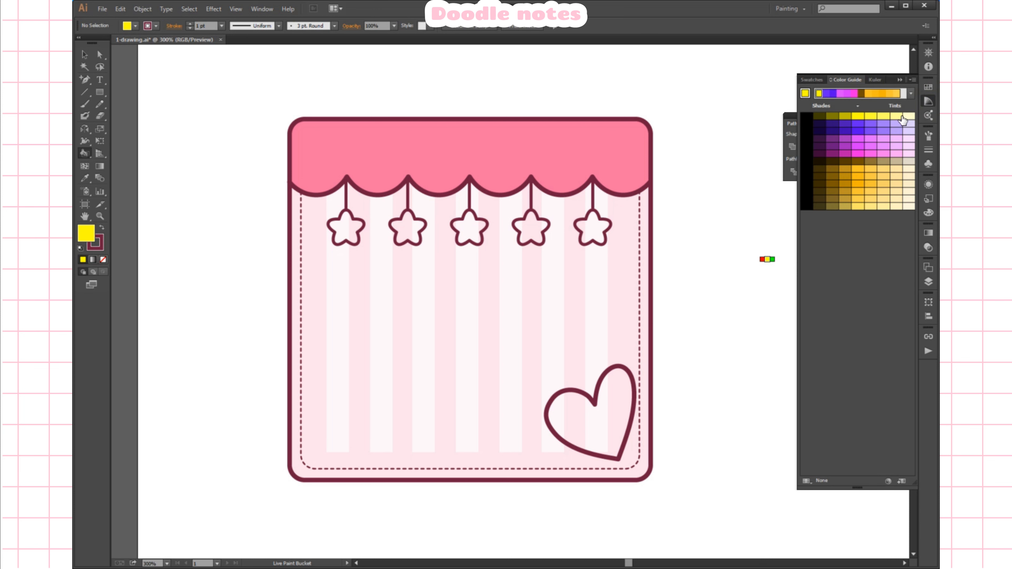
pyautogui.click(897, 116)
pyautogui.click(594, 230)
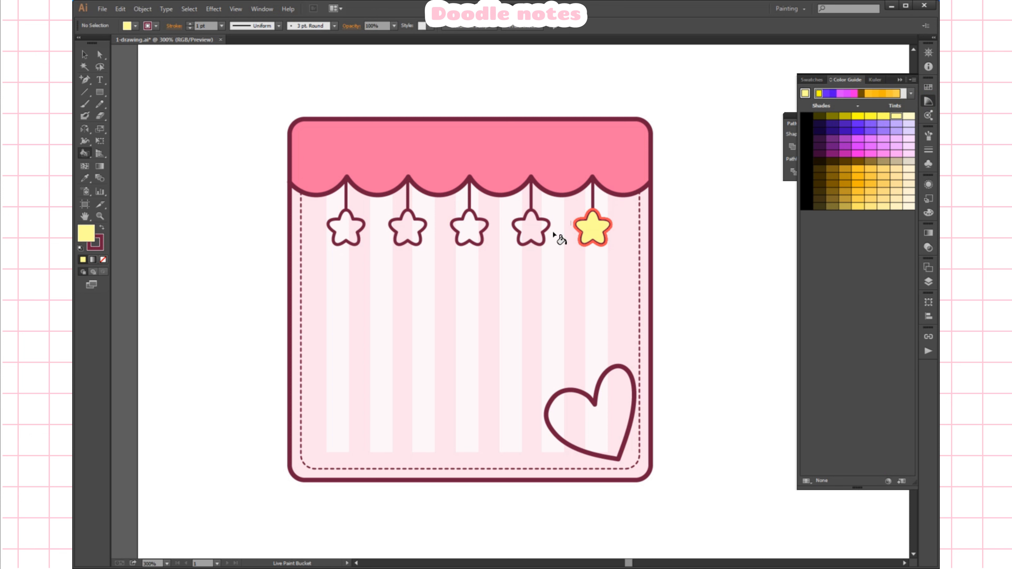
pyautogui.click(534, 235)
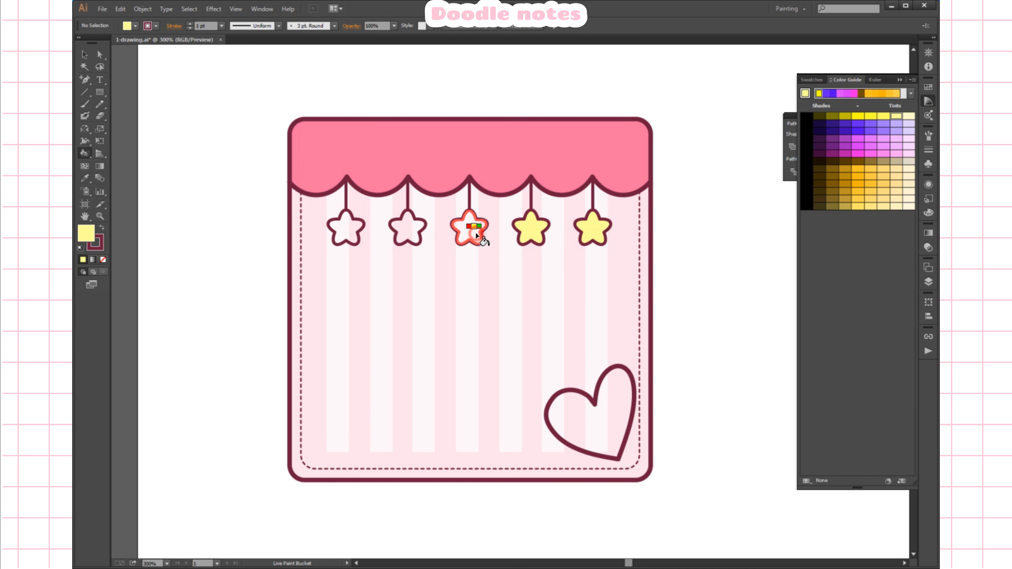
pyautogui.click(471, 230)
pyautogui.click(412, 230)
pyautogui.click(344, 229)
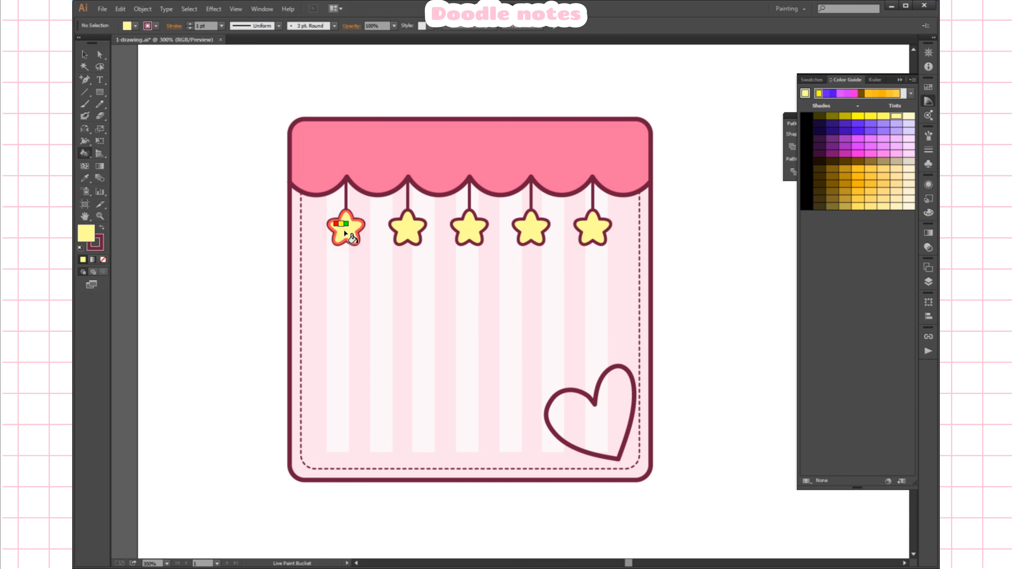
pyautogui.click(928, 88)
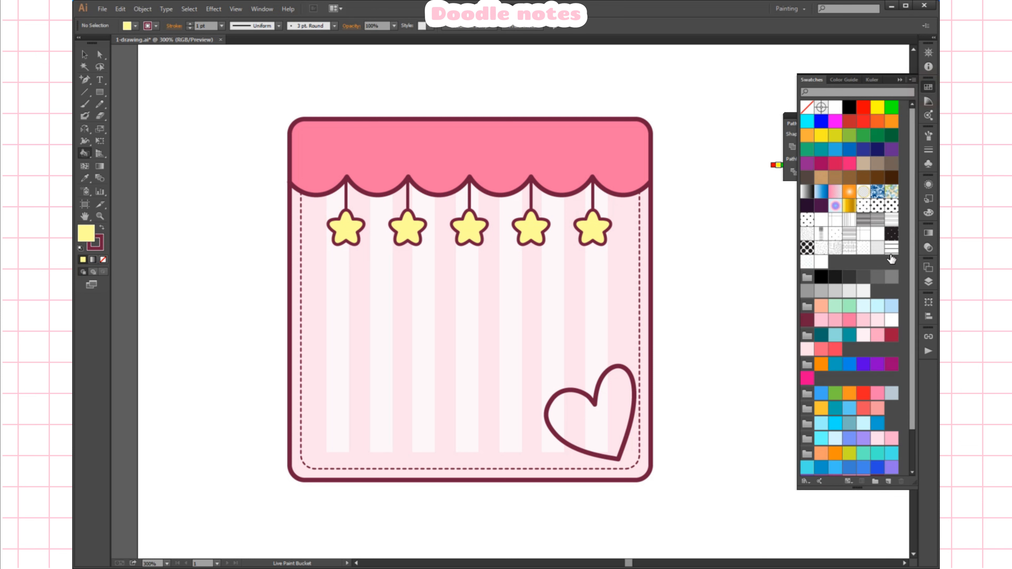
pyautogui.click(618, 402)
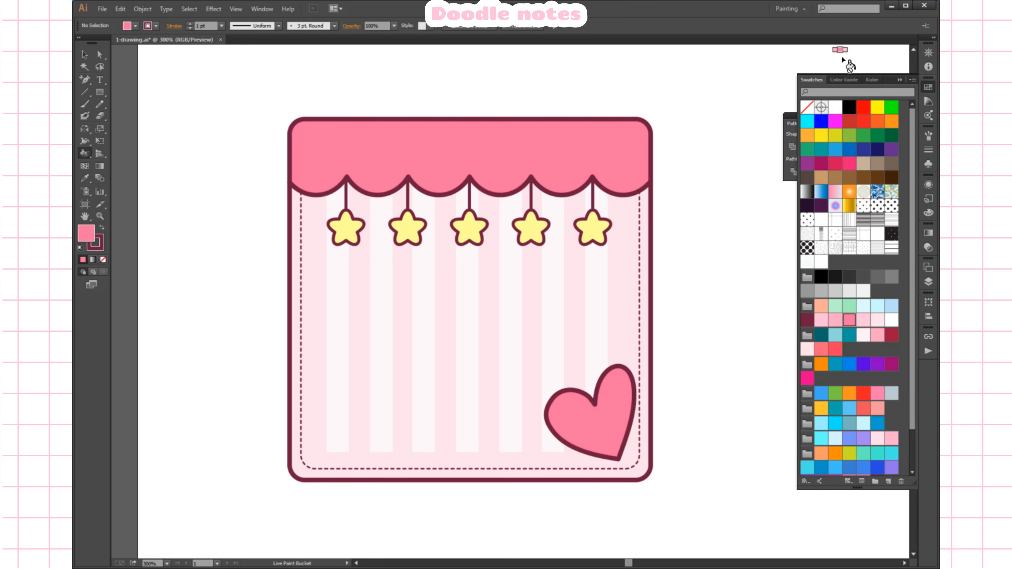
# - Expand the Live Paint group with the Object, Fill and Stroke options
pyautogui.click(86, 55)
pyautogui.click(578, 166)
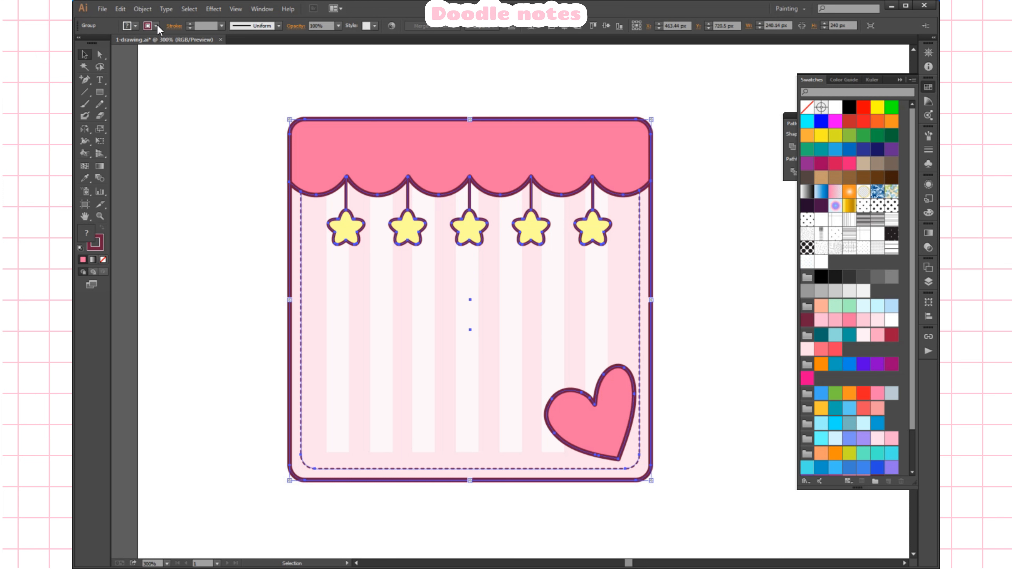
pyautogui.click(142, 8)
pyautogui.click(173, 125)
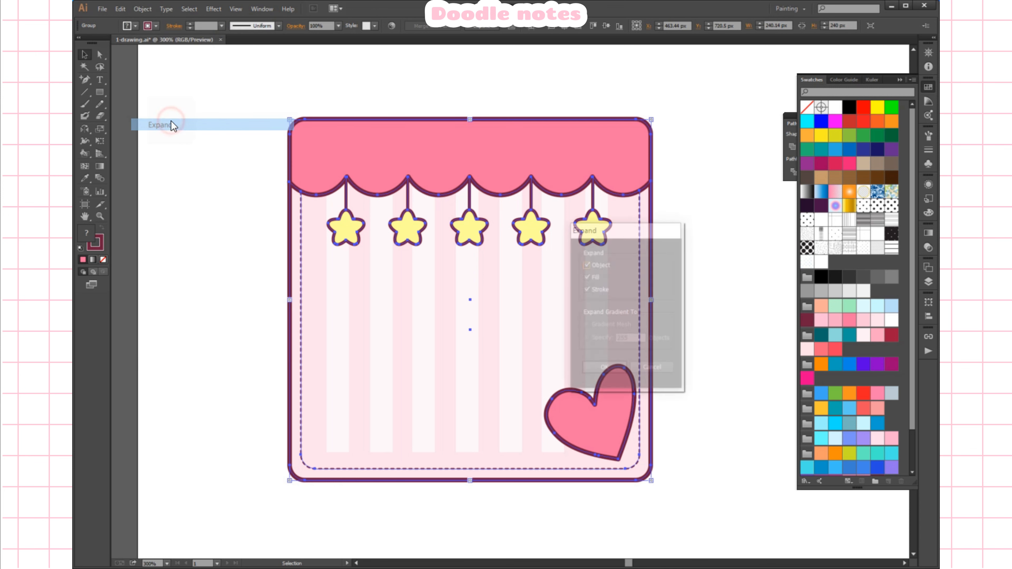
pyautogui.click(619, 369)
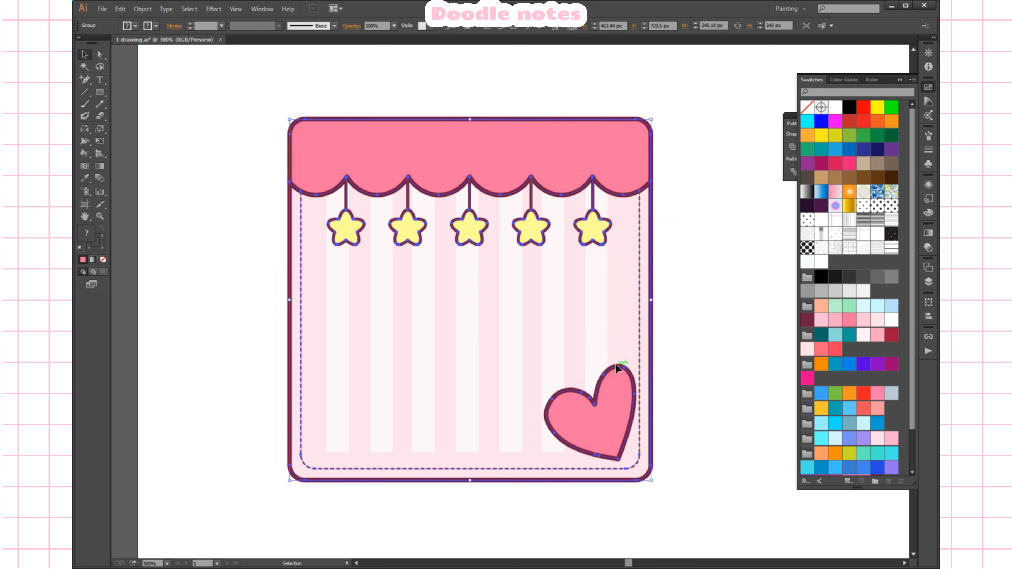
# - Move the nested inner group of the expanded artwork out of its parent group in the layer structure, and deselect the artwork
pyautogui.click(929, 282)
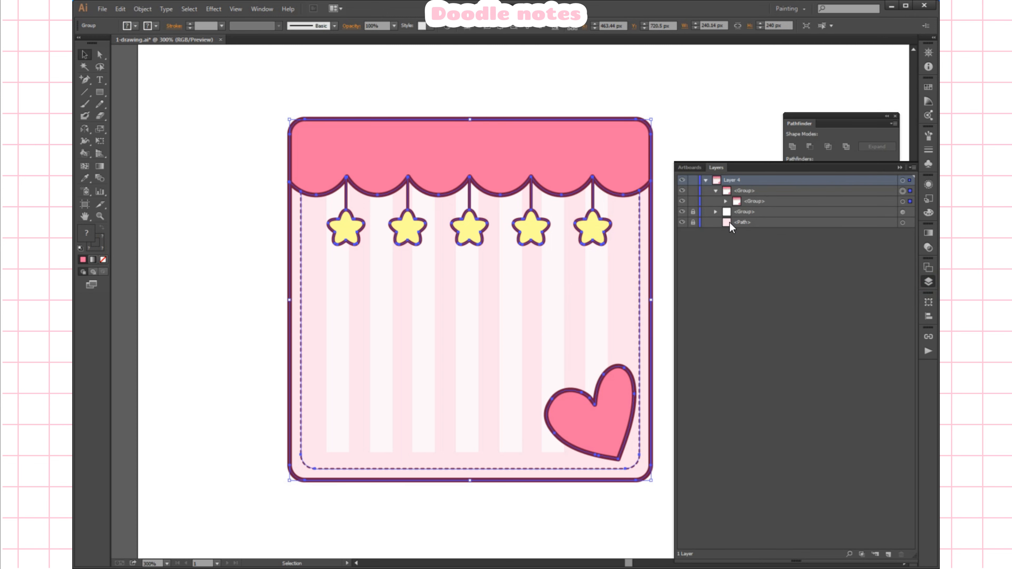
pyautogui.click(726, 201)
pyautogui.moveTo(768, 214)
pyautogui.mouseDown()
pyautogui.moveTo(765, 196)
pyautogui.moveTo(756, 216)
pyautogui.moveTo(757, 207)
pyautogui.mouseUp()
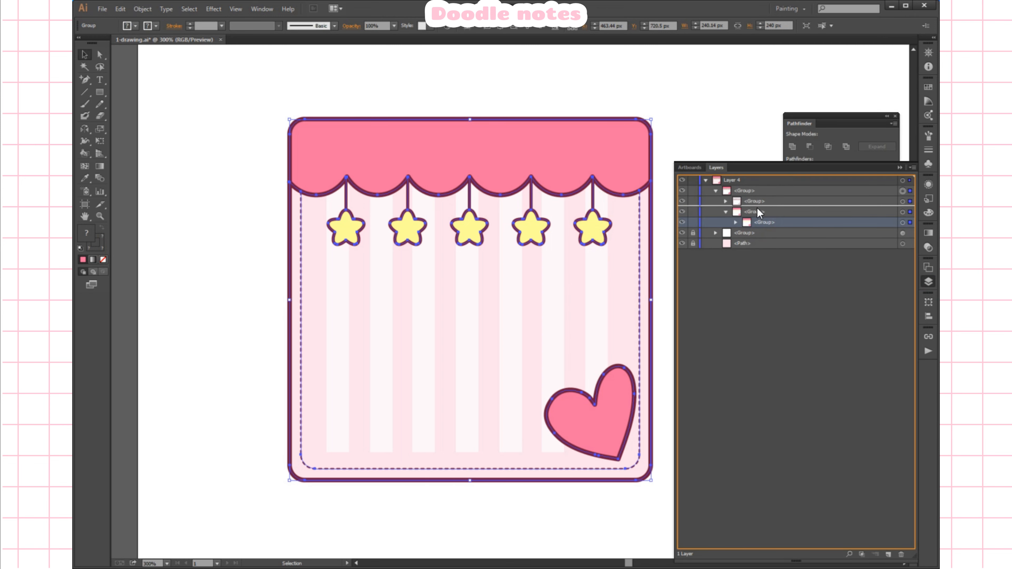
pyautogui.click(924, 284)
pyautogui.click(257, 167)
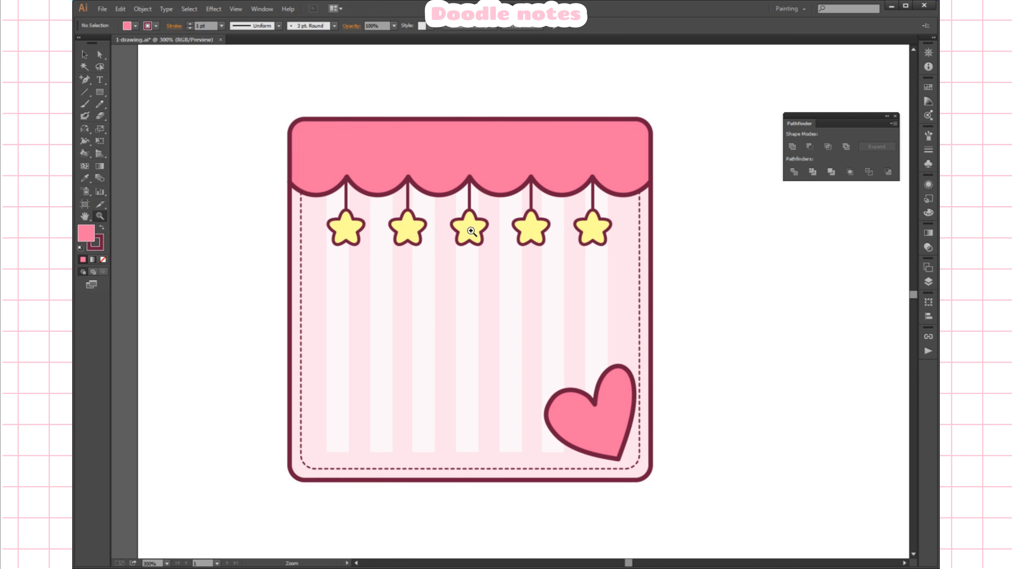
# - Recolor the scalloped top band with the light pink swatch and deselect it
pyautogui.click(491, 213)
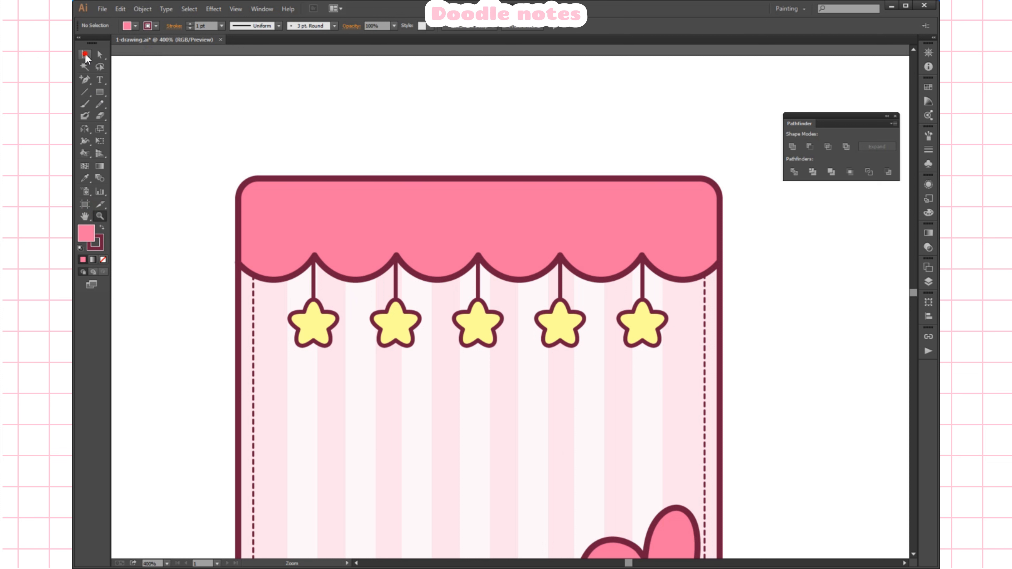
pyautogui.click(85, 54)
pyautogui.click(297, 95)
pyautogui.press('a')
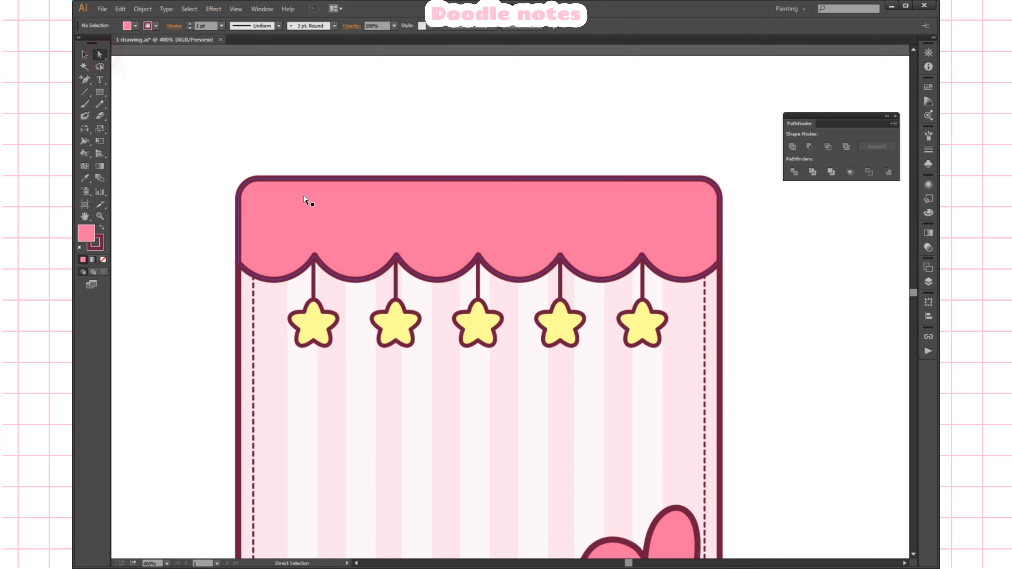
pyautogui.click(305, 198)
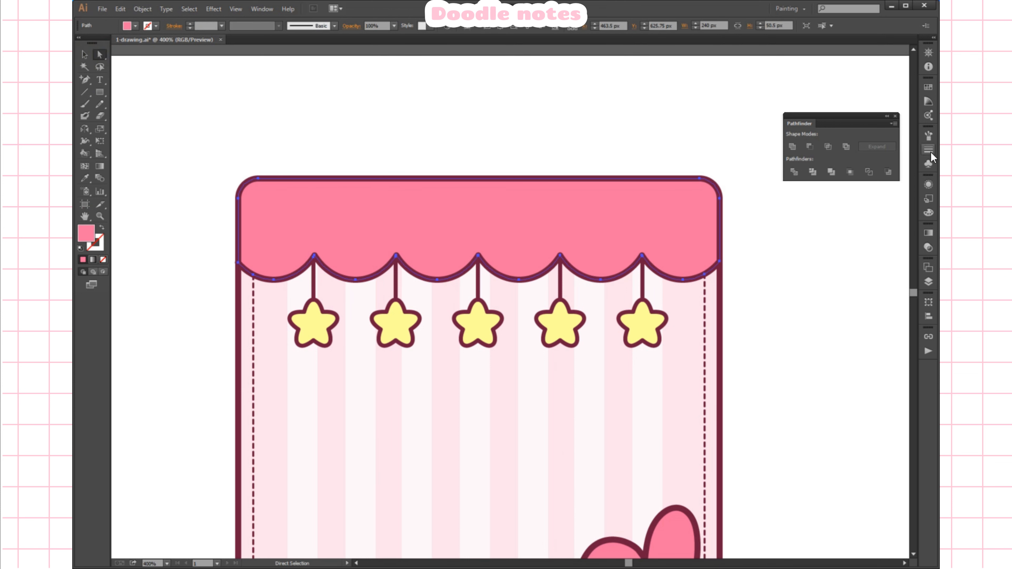
pyautogui.click(929, 88)
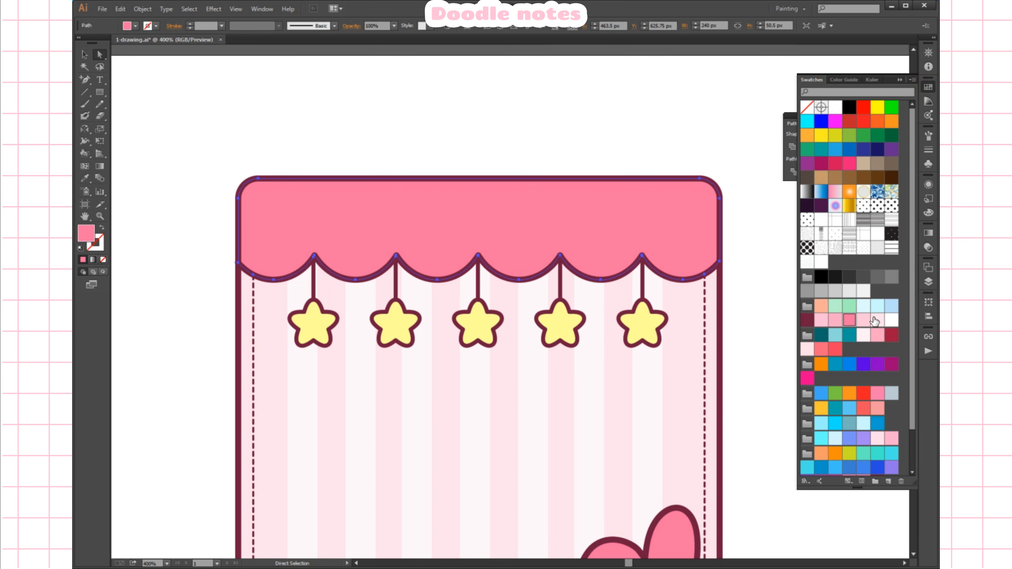
pyautogui.click(865, 321)
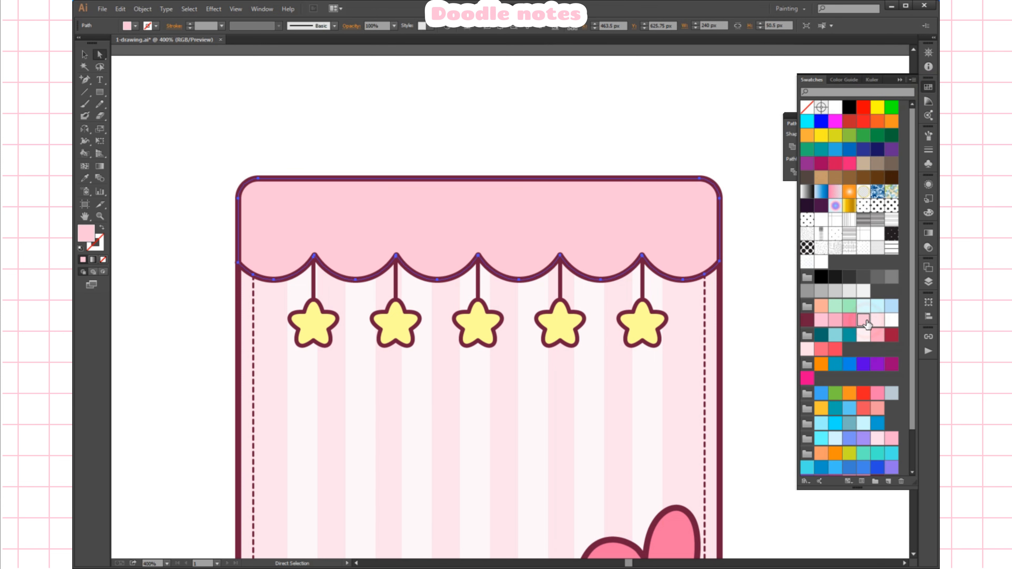
pyautogui.click(835, 320)
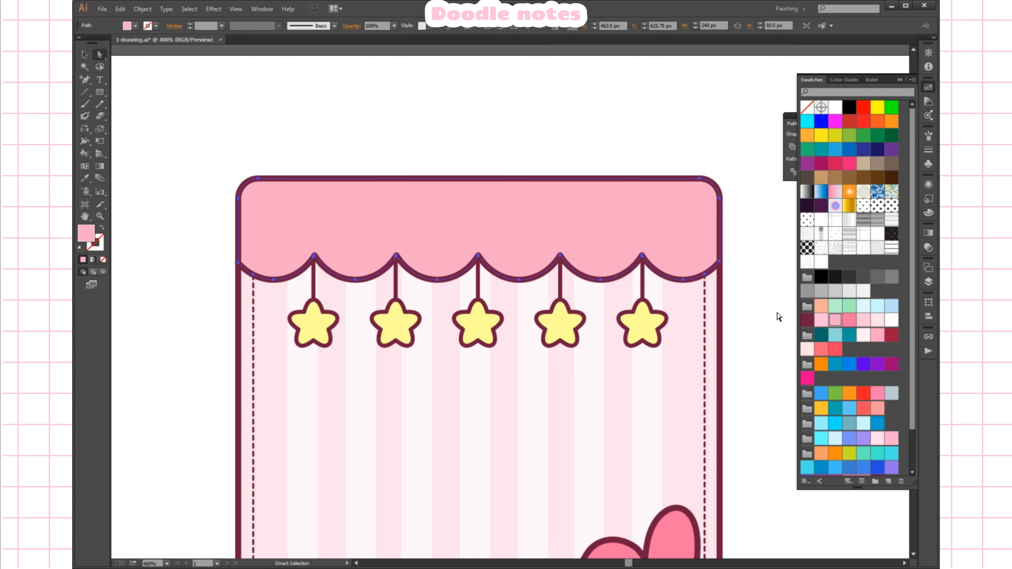
pyautogui.click(765, 296)
# - Draw a white rectangle about 44 by 69 px over the second scallop, from above the band to just above the stars
pyautogui.scroll(-2, 766, 259)
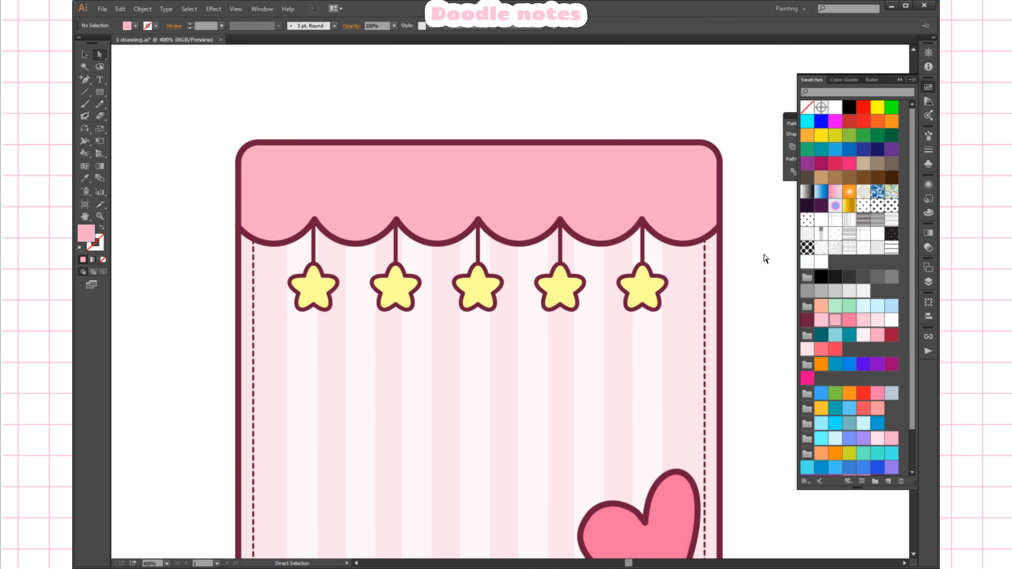
pyautogui.click(892, 321)
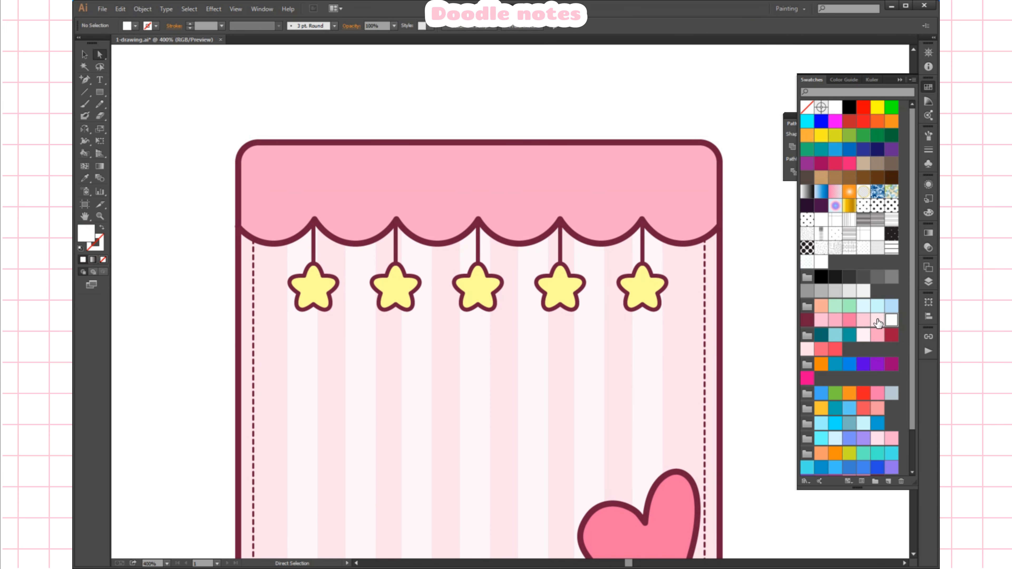
pyautogui.click(100, 92)
pyautogui.moveTo(310, 122); pyautogui.dragTo(395, 258)
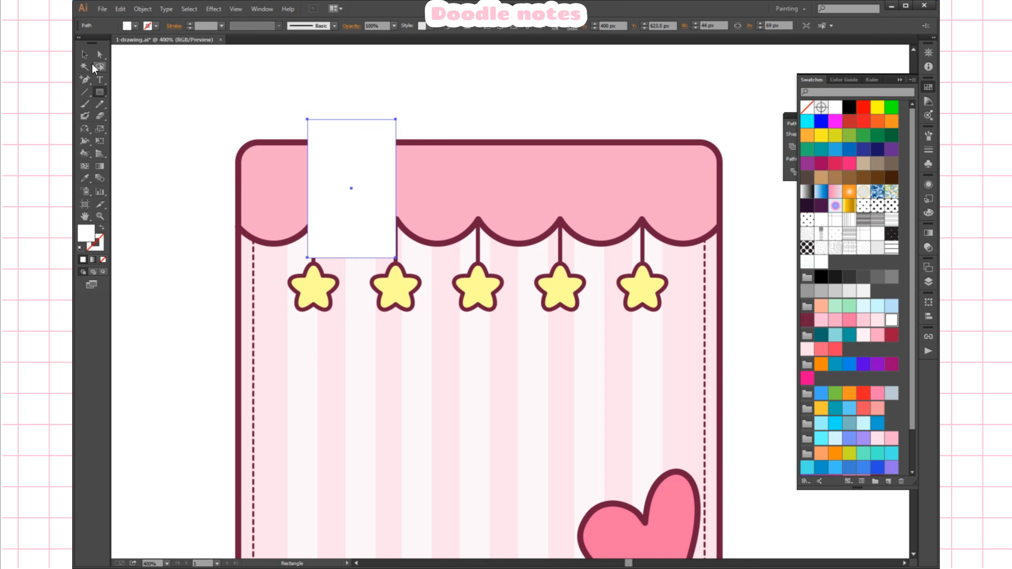
pyautogui.moveTo(350, 173); pyautogui.dragTo(354, 173)
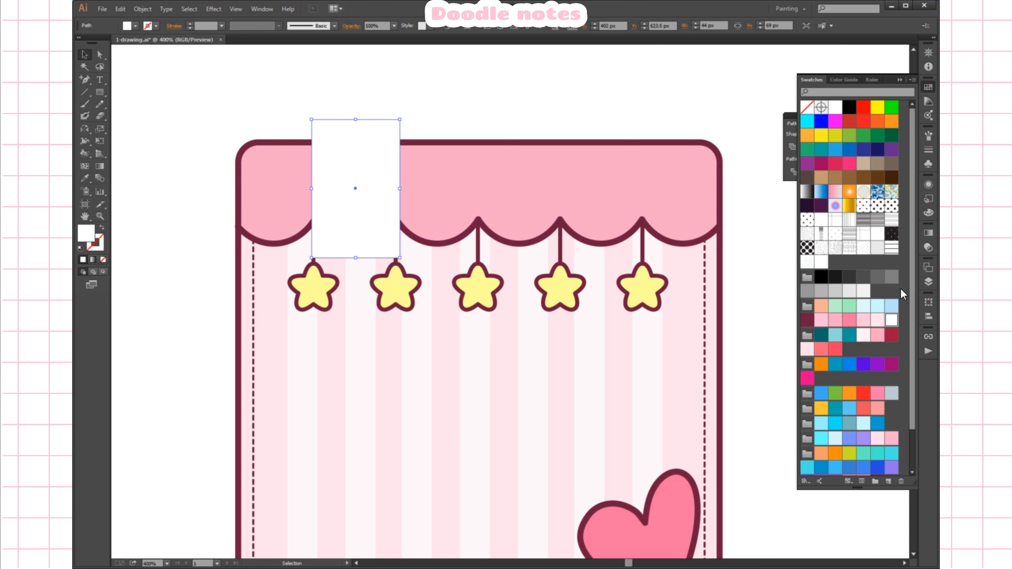
# - Place the white rectangle in the layer order beneath the outline group and above the group of colored fills
pyautogui.click(929, 281)
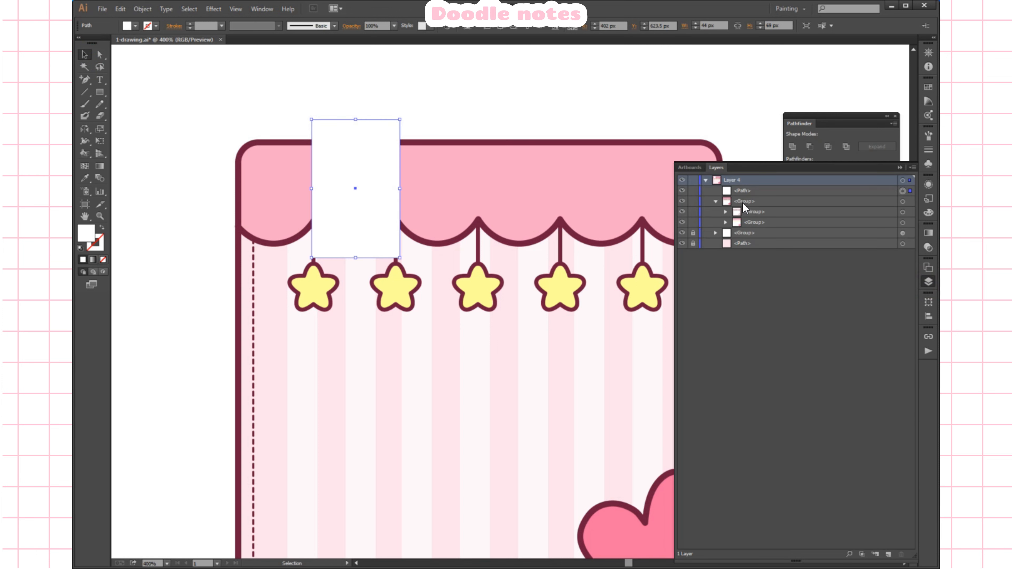
pyautogui.click(716, 201)
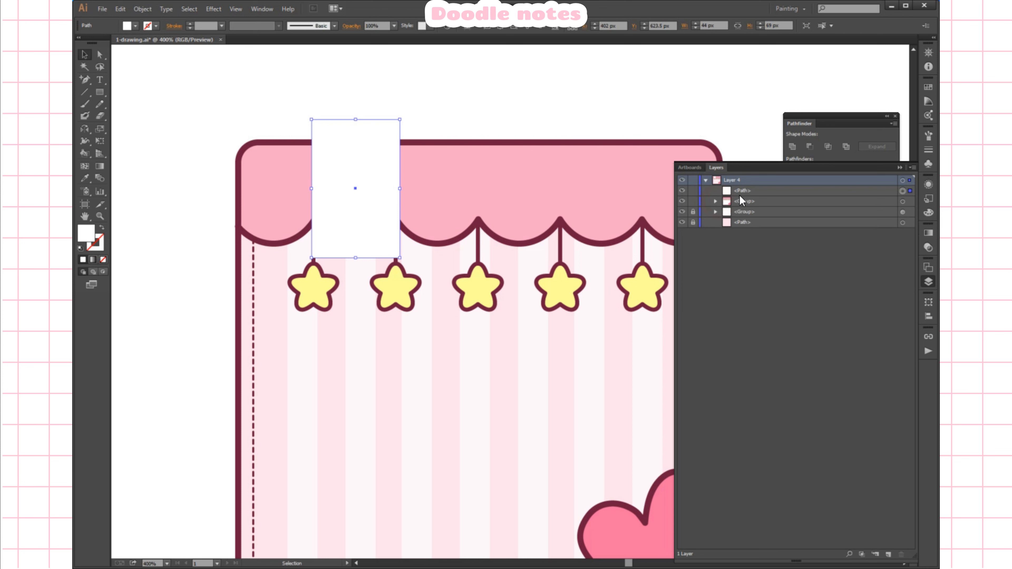
pyautogui.moveTo(742, 192); pyautogui.dragTo(742, 207)
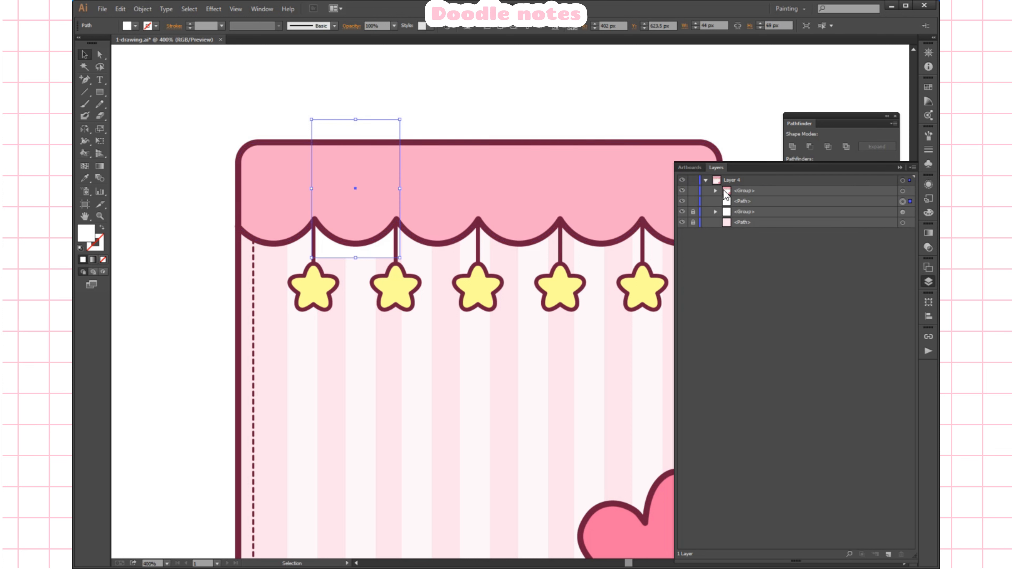
pyautogui.click(715, 190)
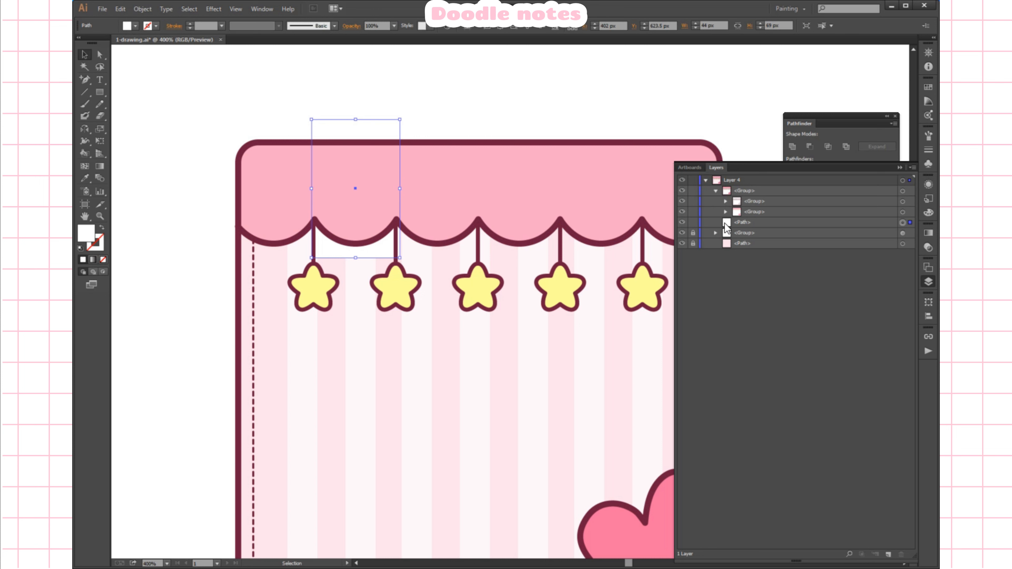
pyautogui.moveTo(725, 223); pyautogui.dragTo(748, 196)
pyautogui.click(929, 282)
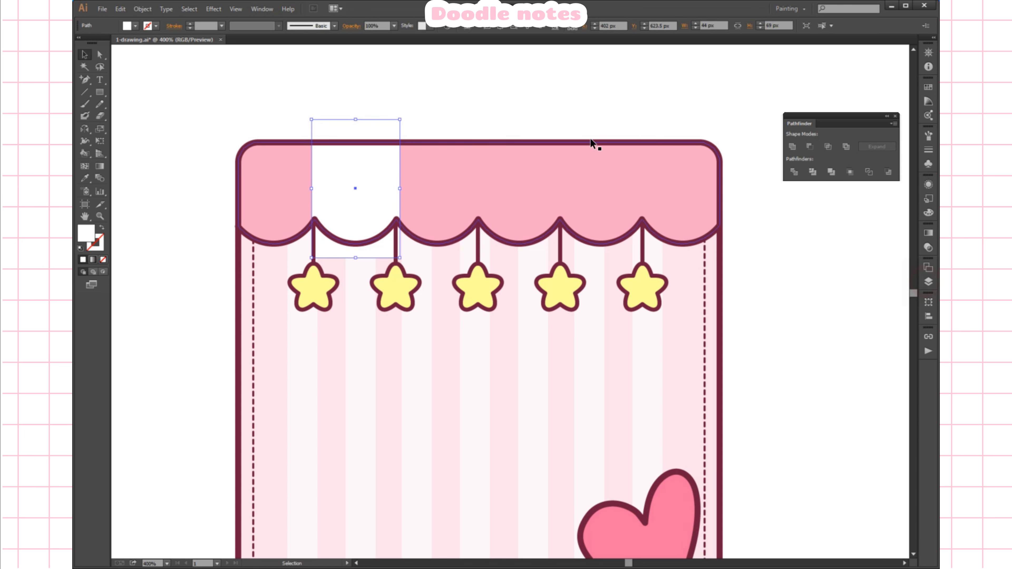
# - Narrow the white rectangle to about 41 px to match the second scallop, and duplicate it over the fourth and sixth scallops
pyautogui.click(563, 80)
pyautogui.click(340, 187)
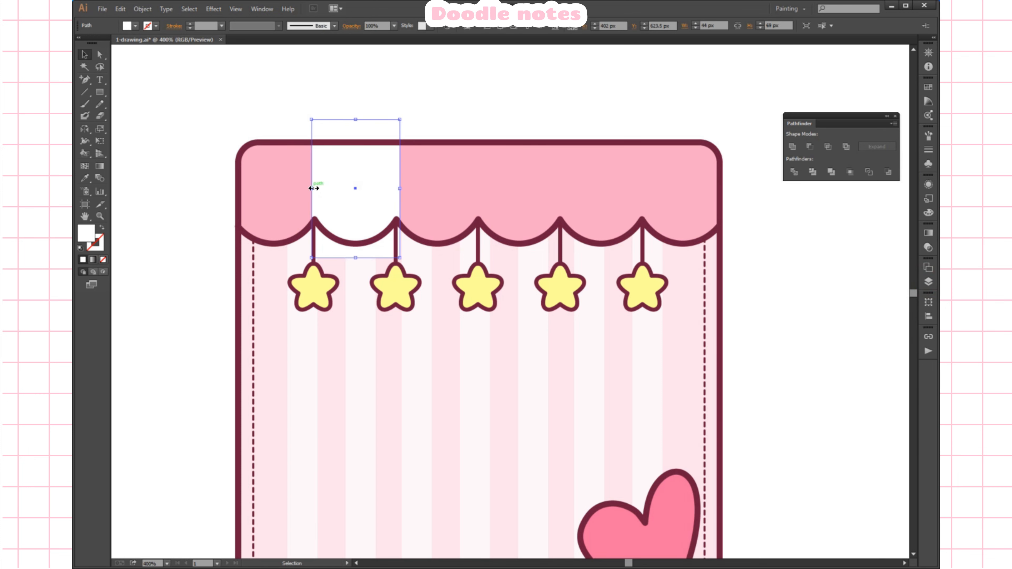
pyautogui.moveTo(312, 188); pyautogui.dragTo(314, 189)
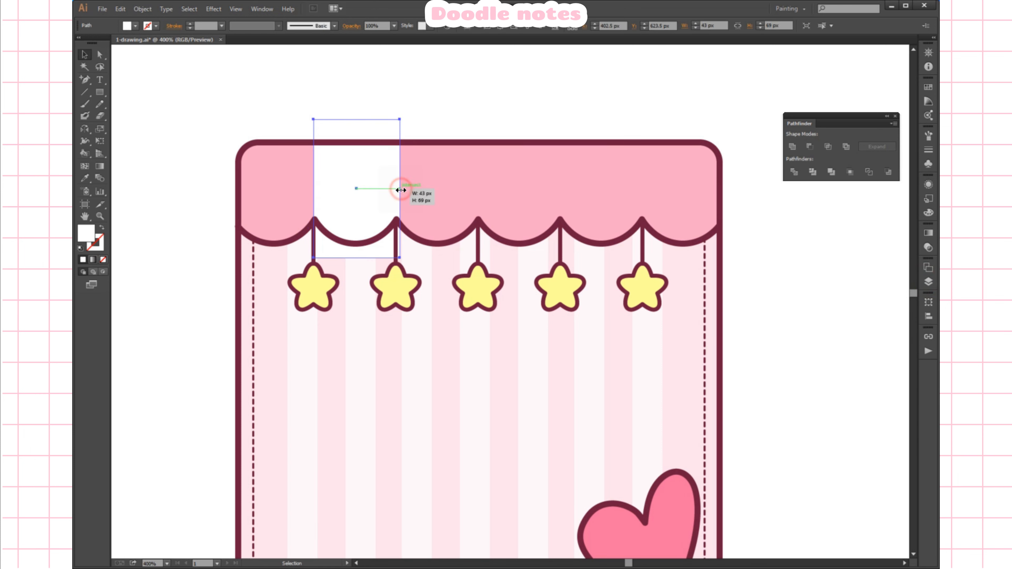
pyautogui.moveTo(399, 189); pyautogui.dragTo(700, 171)
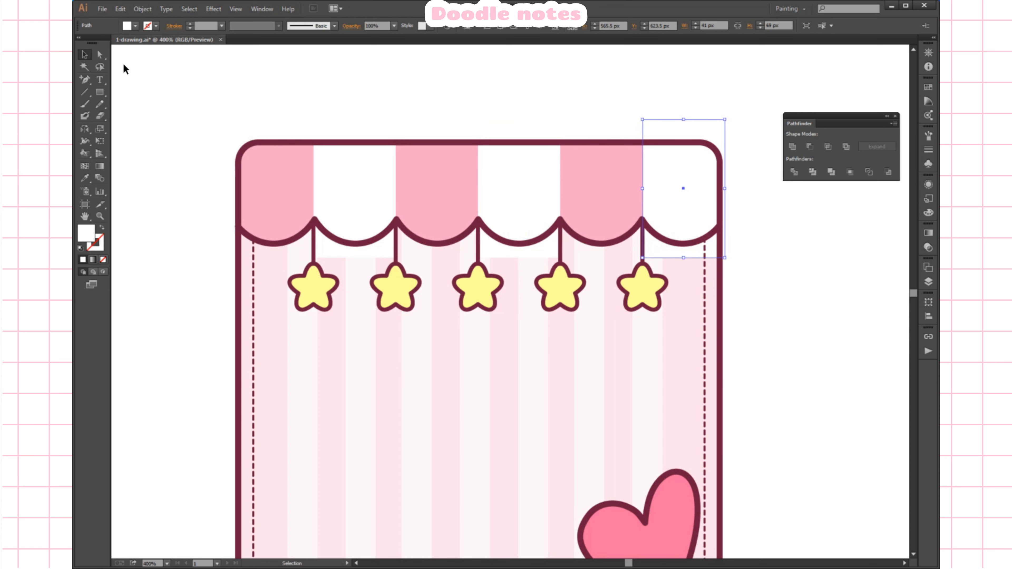
# - Select the pink band with the three white stripes and split the overlapping areas using the Shape Builder tool
pyautogui.click(100, 54)
pyautogui.click(326, 193)
pyautogui.keyDown('shift'); pyautogui.click(513, 191); pyautogui.keyUp('shift')
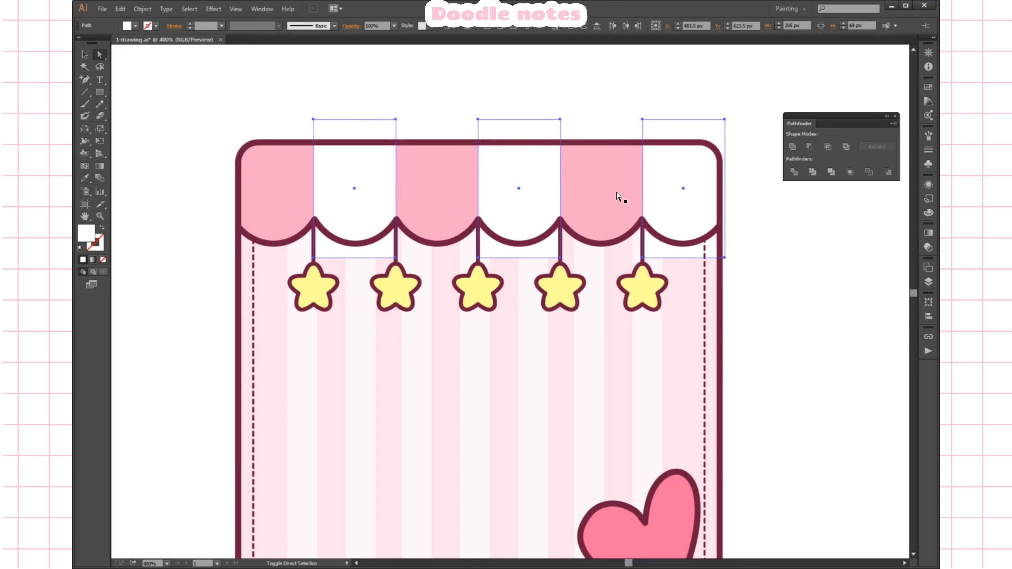
pyautogui.keyDown('shift'); pyautogui.click(605, 189); pyautogui.keyUp('shift')
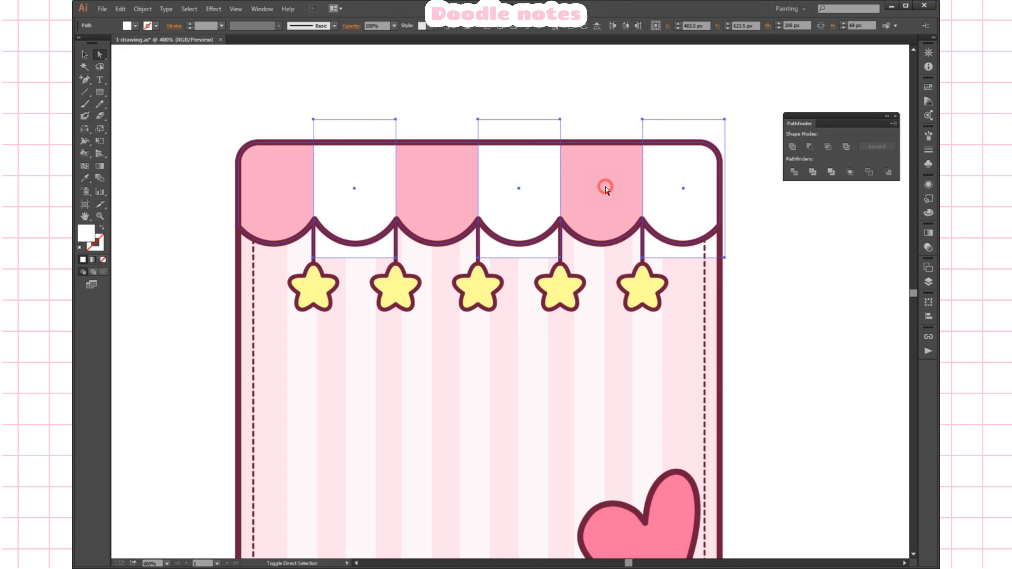
pyautogui.click(86, 155)
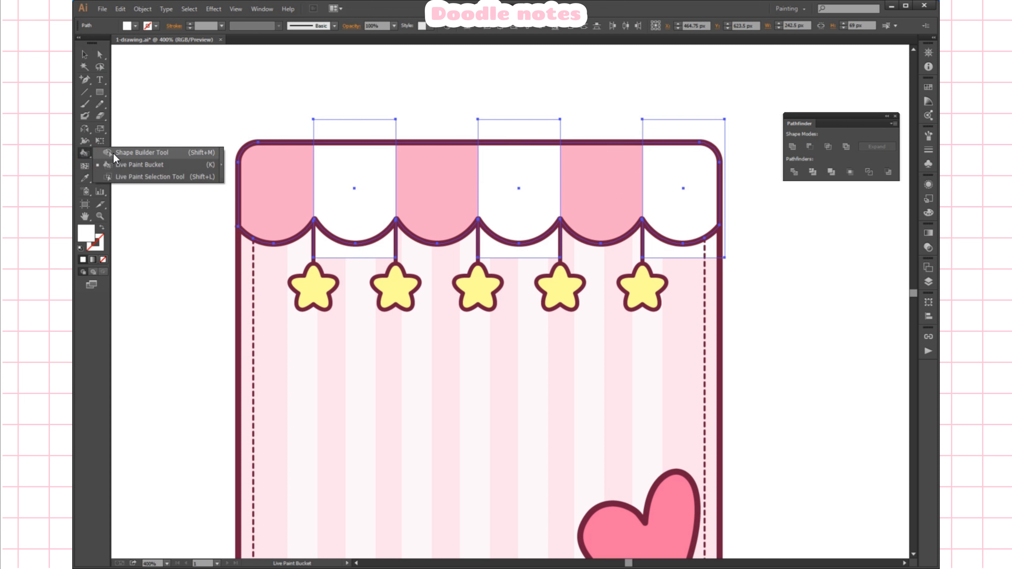
pyautogui.click(140, 152)
pyautogui.click(386, 129)
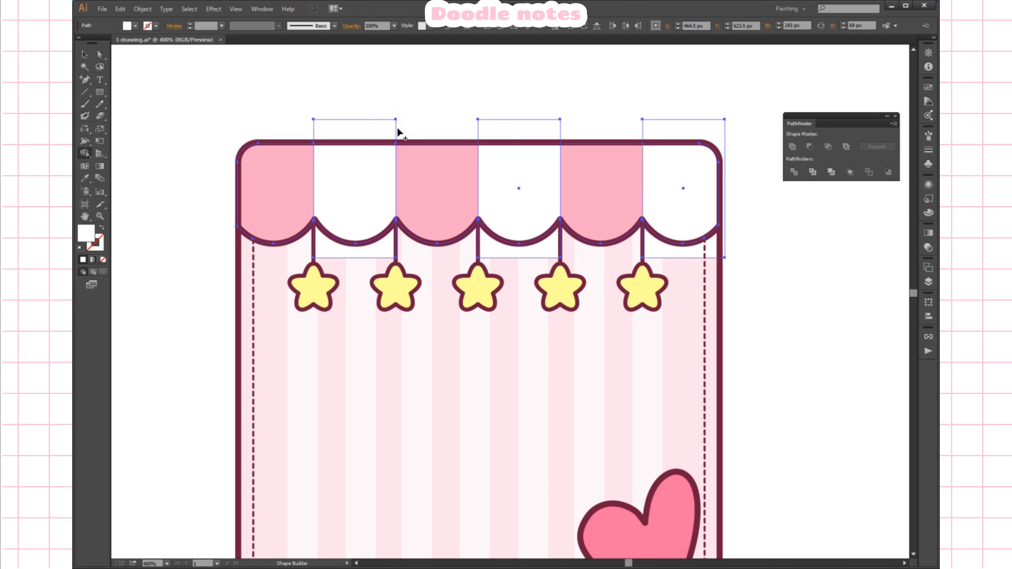
pyautogui.click(507, 128)
pyautogui.click(708, 134)
pyautogui.click(376, 253)
# - Delete the excess white stripe pieces outside the scalloped band and deselect the artwork
pyautogui.click(100, 54)
pyautogui.click(127, 67)
pyautogui.keyDown('shift'); pyautogui.click(296, 181); pyautogui.keyUp('shift')
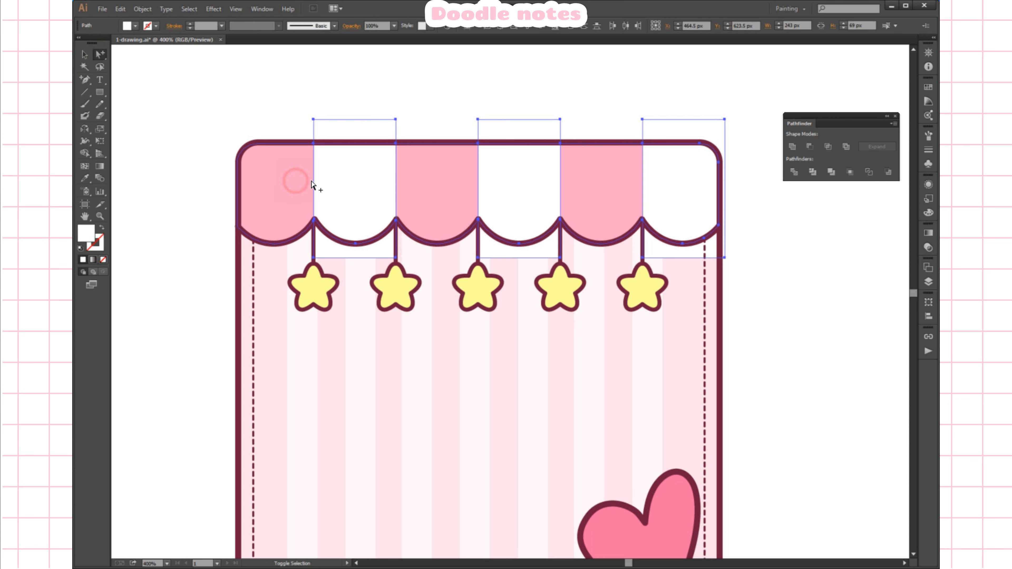
pyautogui.keyDown('shift'); pyautogui.click(377, 185); pyautogui.keyUp('shift')
pyautogui.keyDown('shift'); pyautogui.click(519, 184); pyautogui.keyUp('shift')
pyautogui.keyDown('shift'); pyautogui.click(670, 182); pyautogui.keyUp('shift')
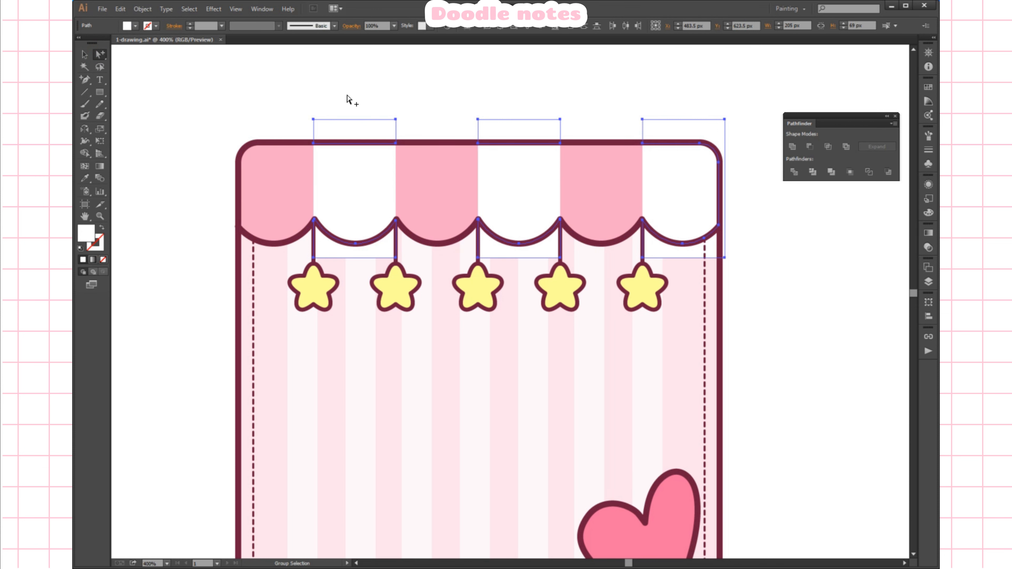
pyautogui.click(425, 106)
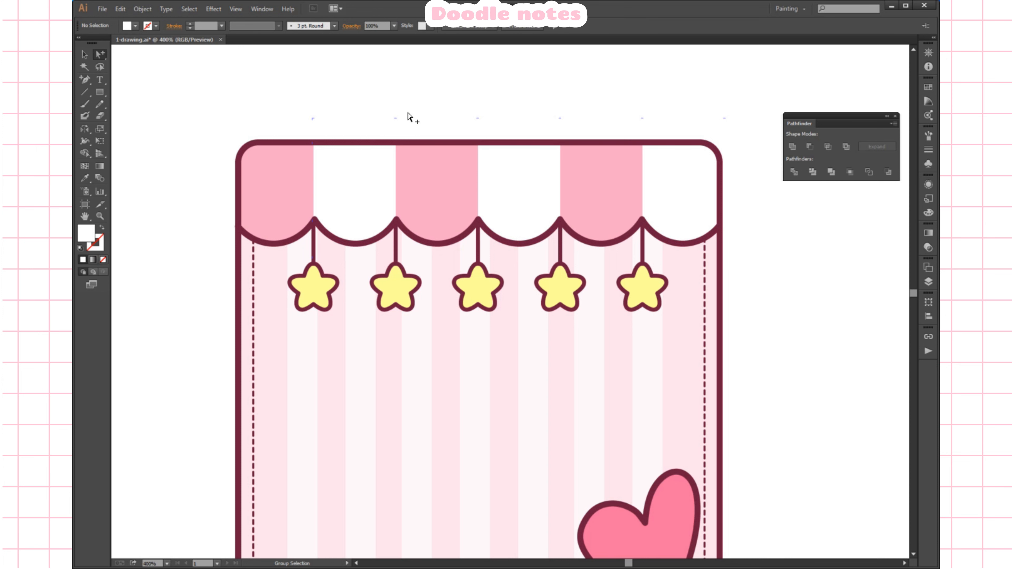
# - Copy the pink heart fill and paste the duplicate in front of it
pyautogui.scroll(-2, 408, 116)
pyautogui.click(159, 143)
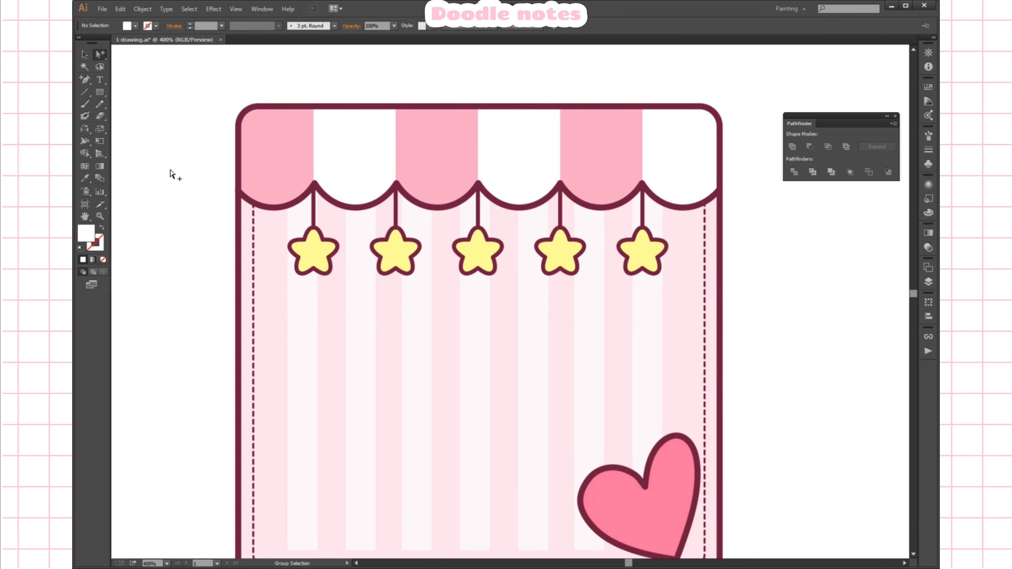
pyautogui.scroll(2, 171, 175)
pyautogui.scroll(-3, 274, 196)
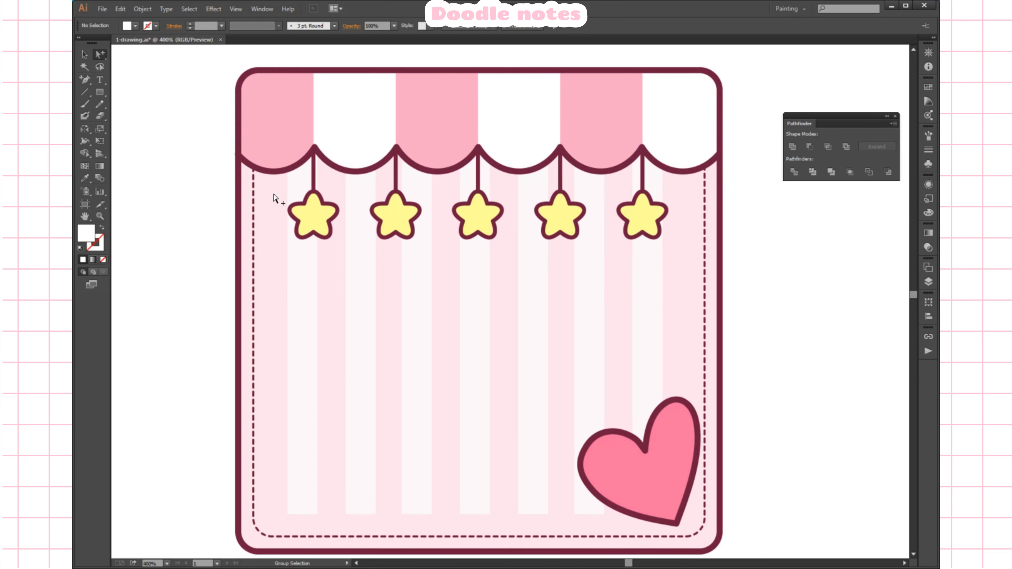
pyautogui.click(664, 479)
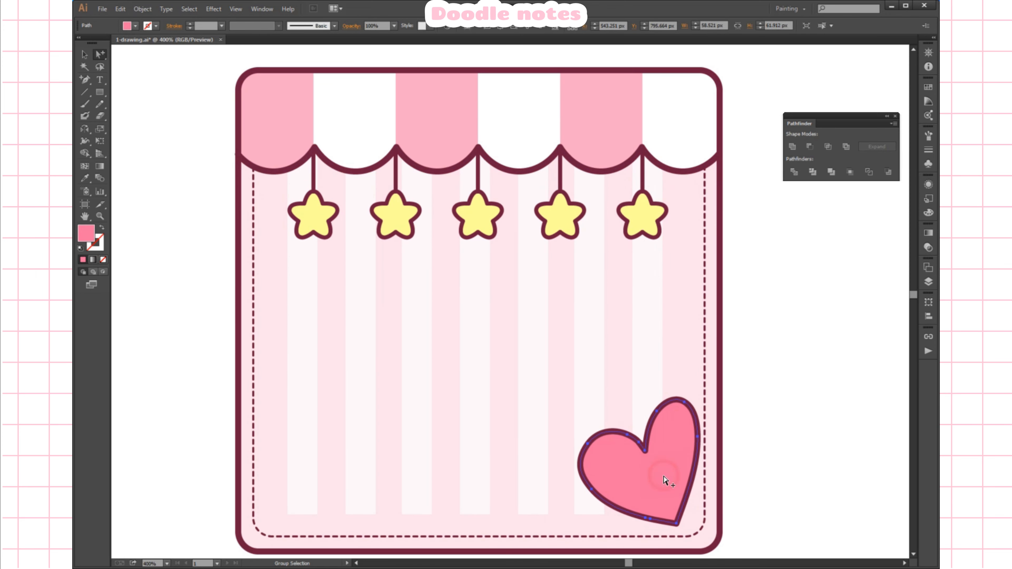
pyautogui.click(120, 8)
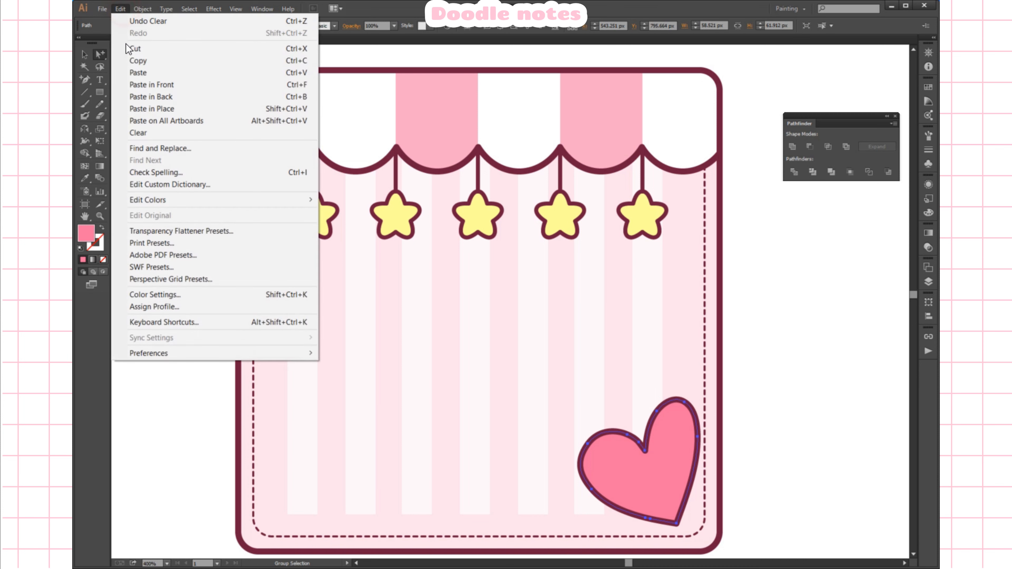
pyautogui.click(137, 60)
pyautogui.click(120, 9)
pyautogui.click(153, 84)
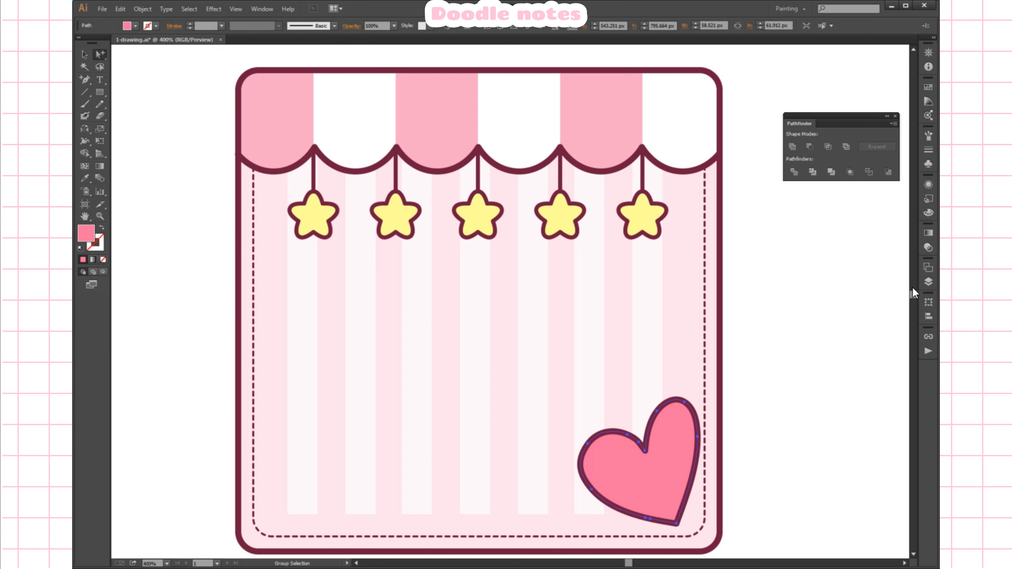
# - Move one heart fill to the top of the layer stack and shift it off the outlined heart toward the note's center
pyautogui.click(929, 282)
pyautogui.click(726, 244)
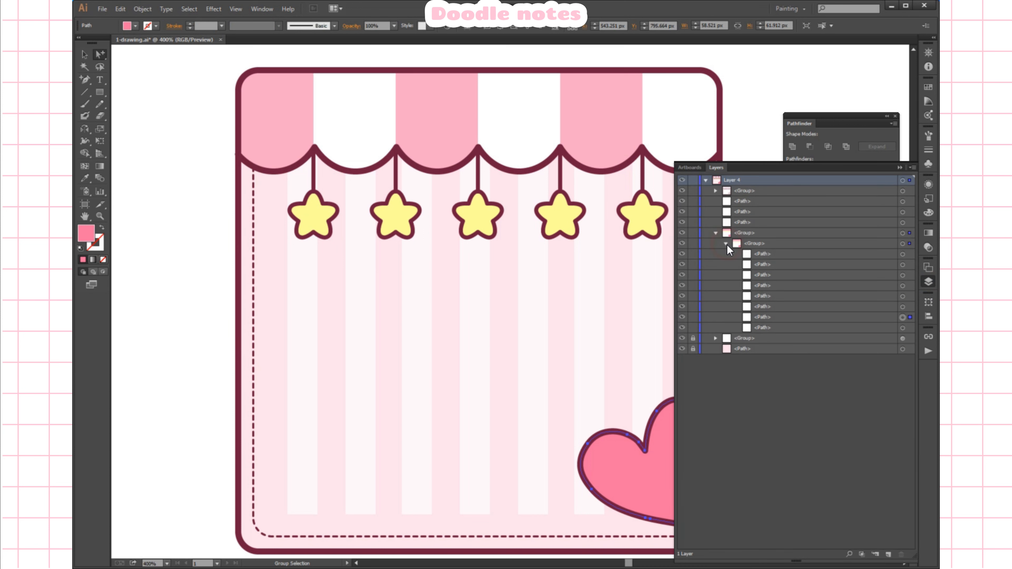
pyautogui.moveTo(772, 317); pyautogui.dragTo(754, 190)
pyautogui.click(929, 281)
pyautogui.click(852, 357)
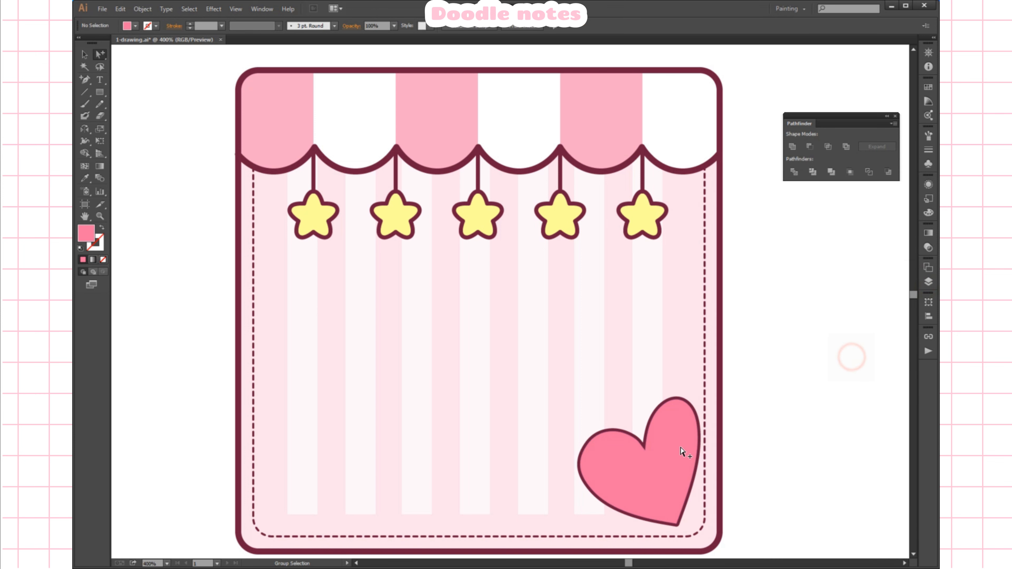
pyautogui.moveTo(683, 452); pyautogui.dragTo(513, 422)
# - Move the scallop stripe group and the three paths beneath it into the main artwork group in the layer stack
pyautogui.click(929, 282)
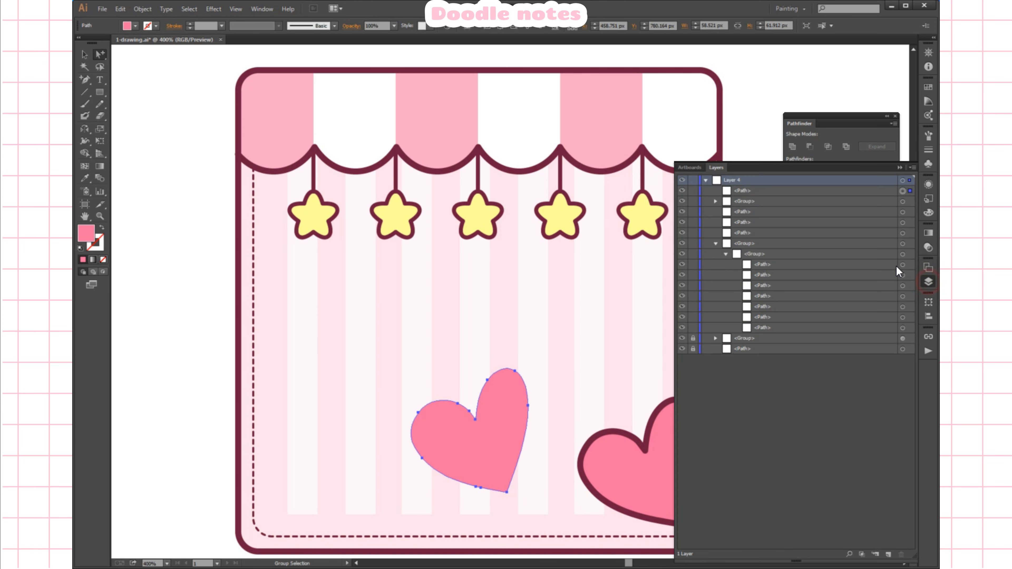
pyautogui.click(747, 202)
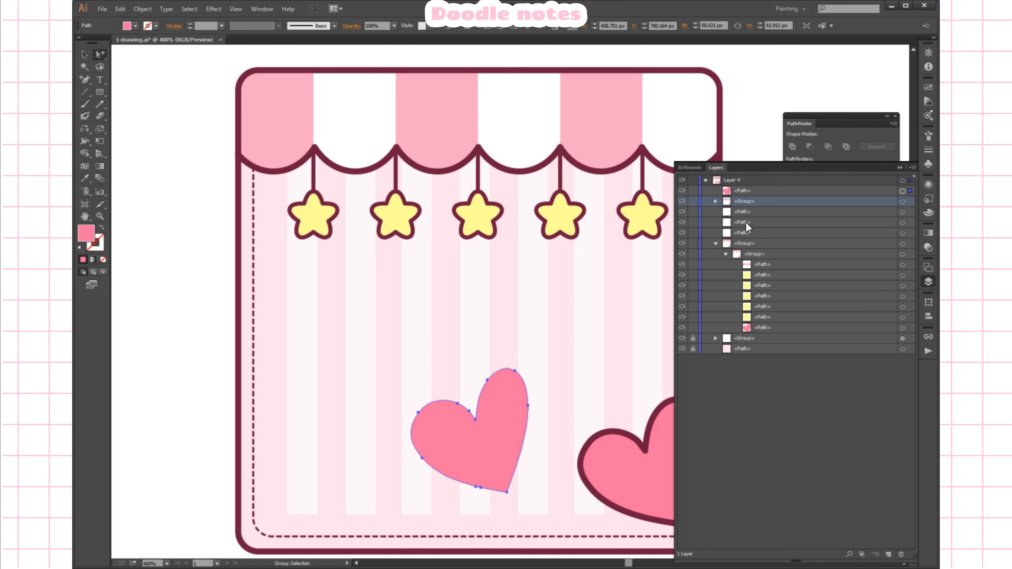
pyautogui.keyDown('shift'); pyautogui.click(745, 234); pyautogui.keyUp('shift')
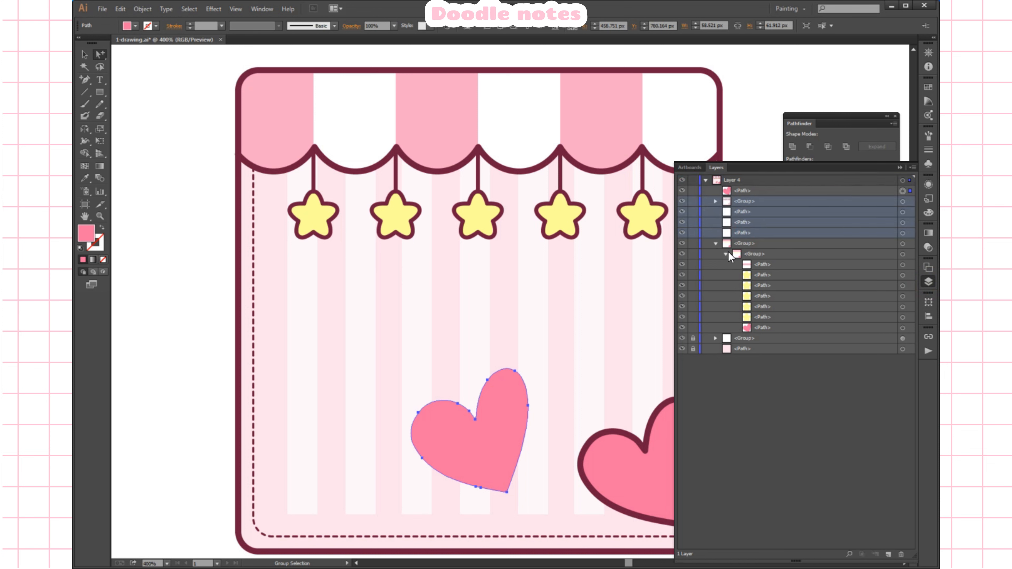
pyautogui.click(727, 254)
pyautogui.moveTo(755, 211); pyautogui.dragTo(760, 244)
pyautogui.click(928, 281)
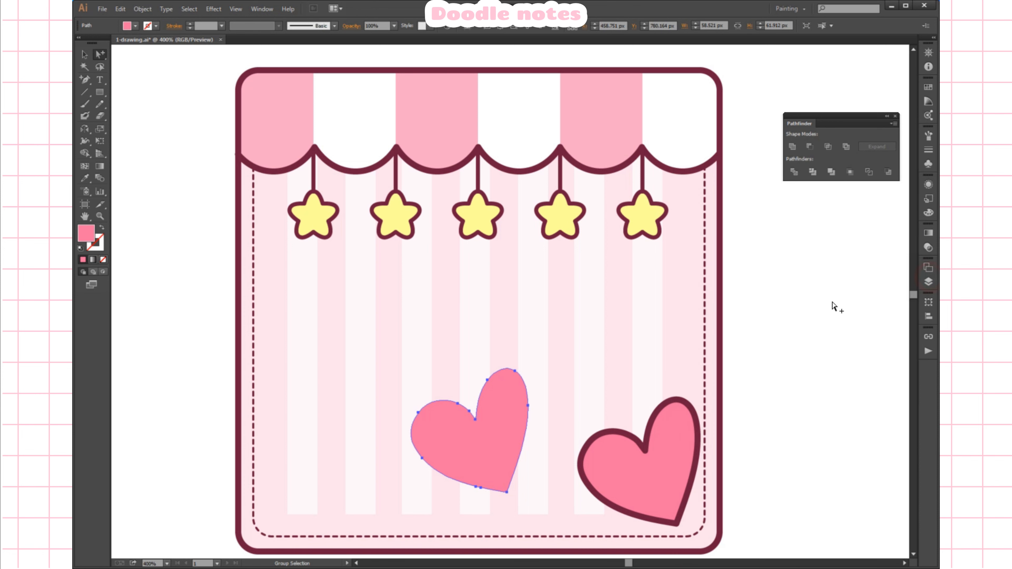
# - Shrink the loose pink heart to about 14 px wide, place it on the first white awning stripe and rotate it upright about 26° clockwise
pyautogui.click(832, 304)
pyautogui.click(513, 425)
pyautogui.press('v')
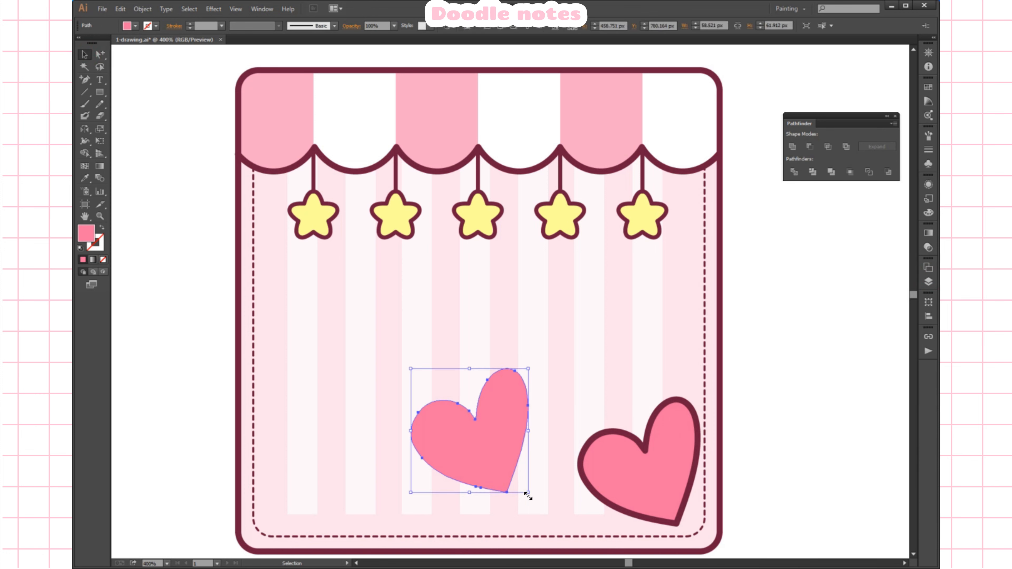
pyautogui.moveTo(528, 496); pyautogui.dragTo(357, 116)
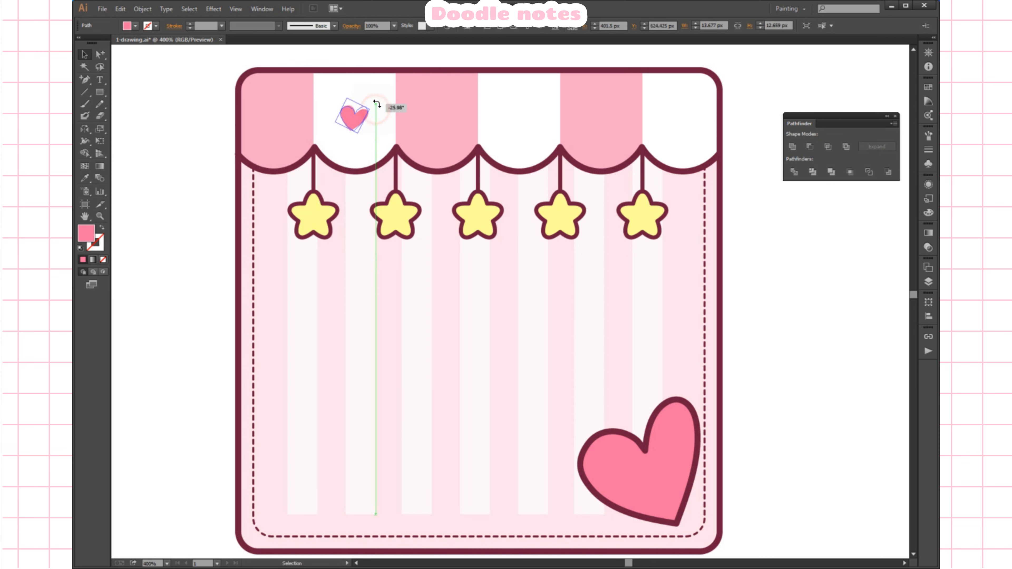
pyautogui.click(812, 311)
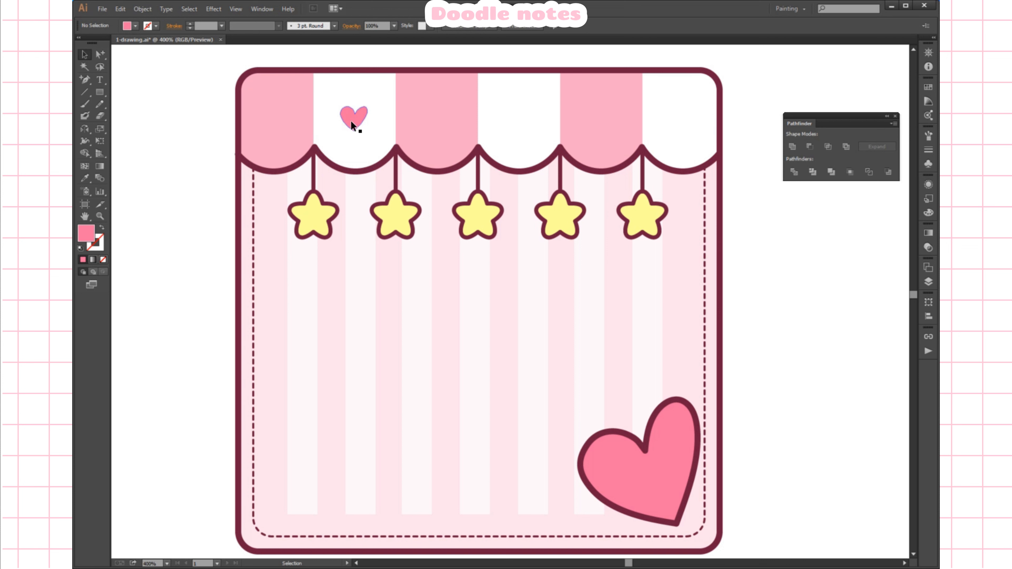
# - Duplicate the small pink heart onto the other five awning stripes, aligned in one row
pyautogui.moveTo(351, 122); pyautogui.dragTo(679, 125)
pyautogui.click(797, 259)
pyautogui.moveTo(357, 116); pyautogui.dragTo(621, 118)
pyautogui.click(777, 260)
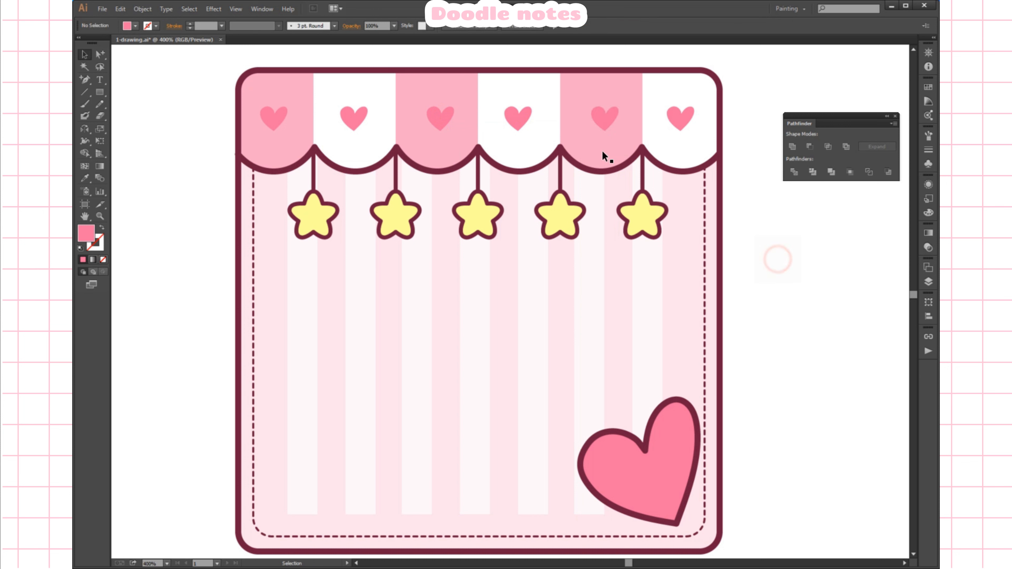
# - Recolor the three small hearts on the pink awning stripes white and set their opacity to 50%
pyautogui.click(275, 109)
pyautogui.keyDown('shift'); pyautogui.click(445, 118); pyautogui.keyUp('shift')
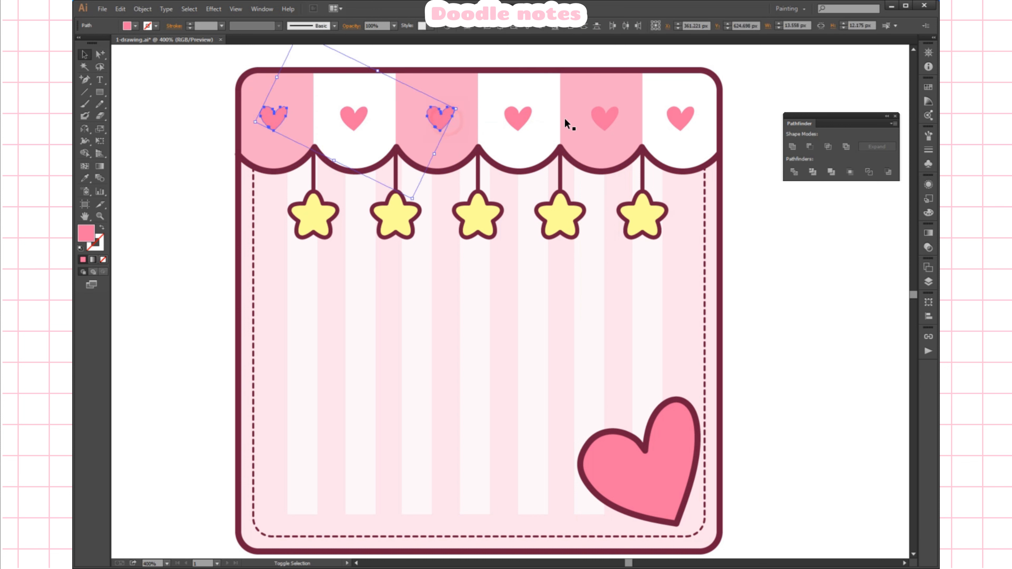
pyautogui.keyDown('shift'); pyautogui.click(604, 118); pyautogui.keyUp('shift')
pyautogui.click(86, 179)
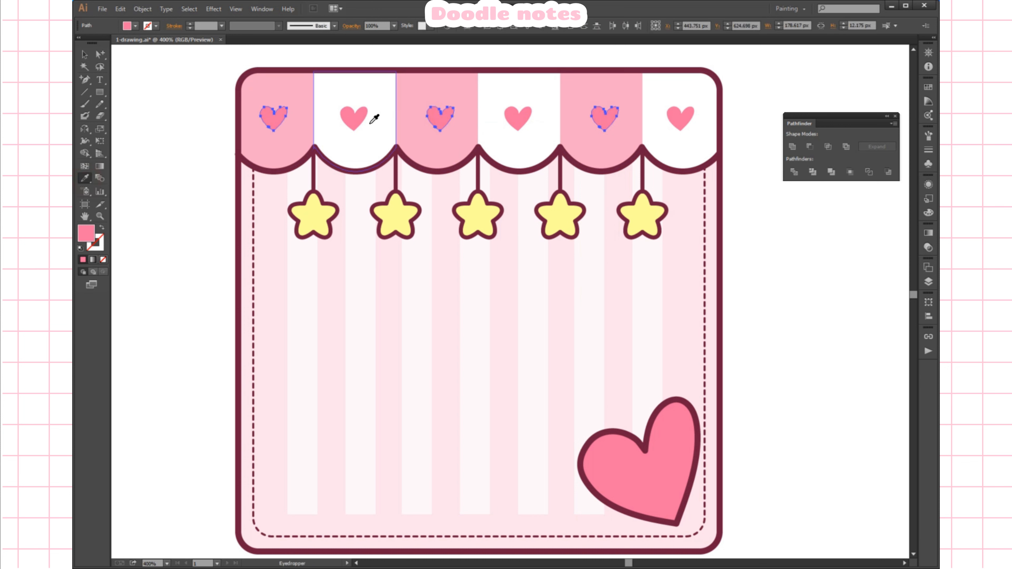
pyautogui.click(376, 131)
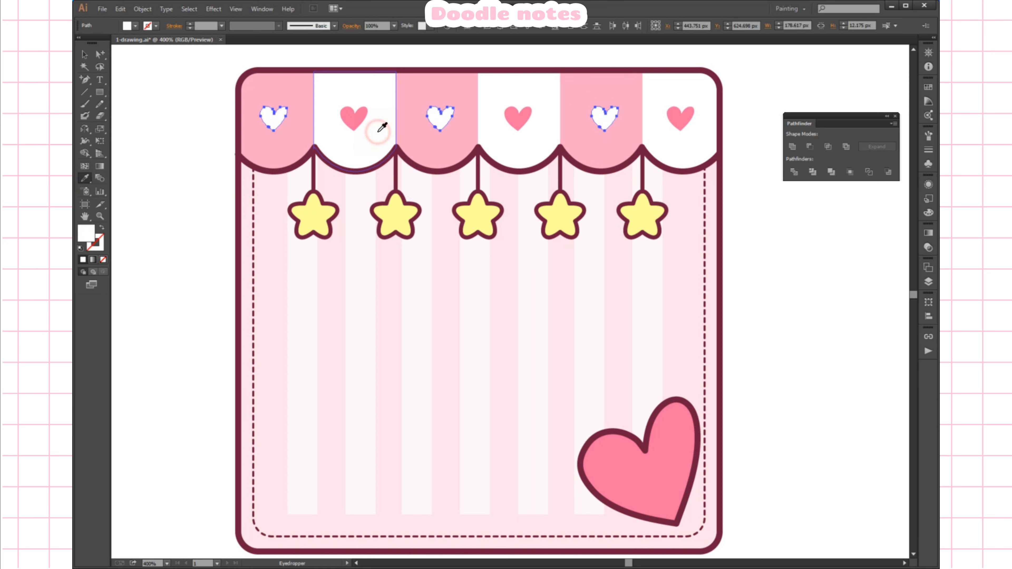
pyautogui.click(393, 26)
pyautogui.click(405, 91)
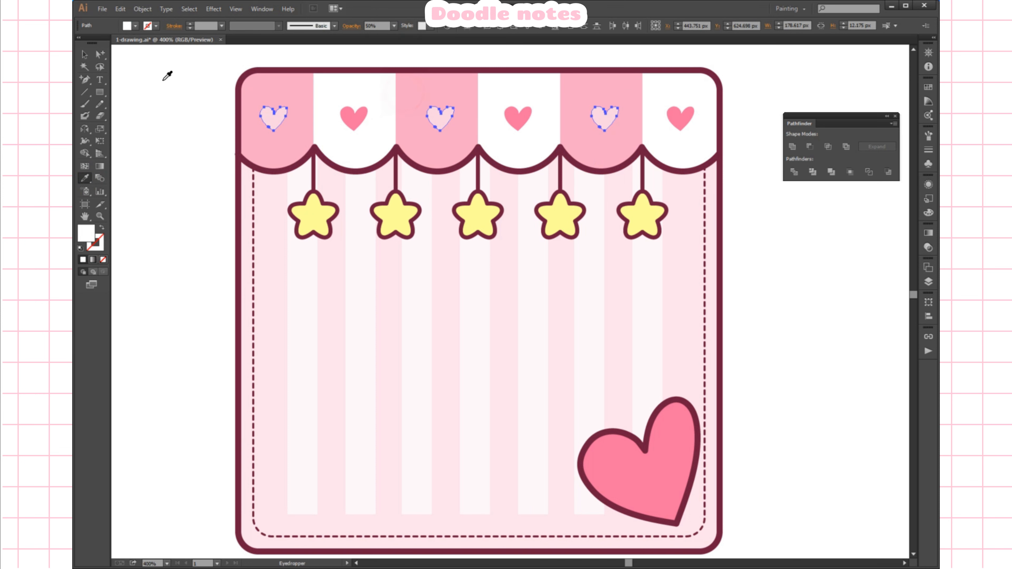
pyautogui.click(84, 54)
pyautogui.click(150, 64)
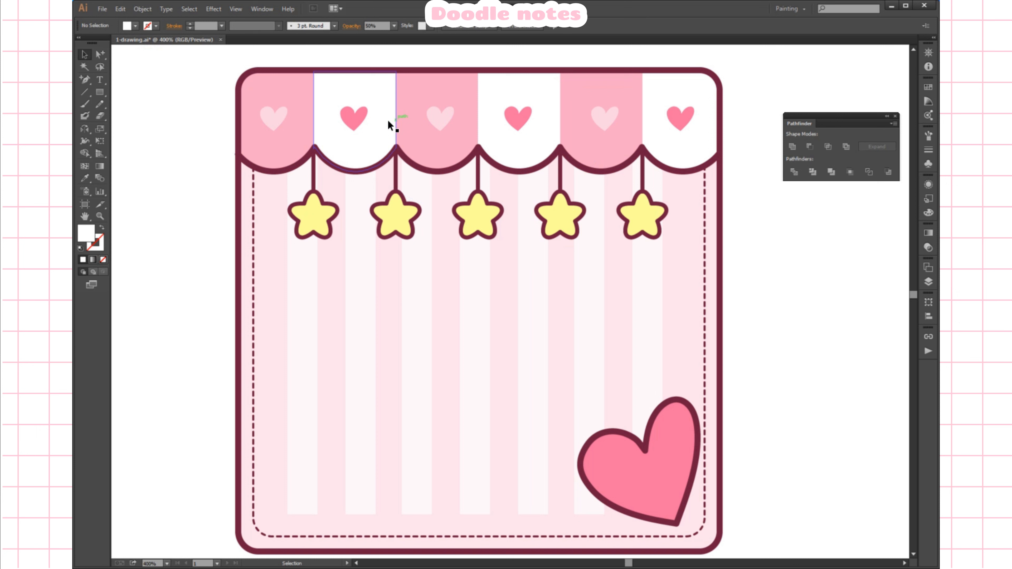
# - Set the opacity of the three pink hearts on the white awning stripes to 50%
pyautogui.click(359, 118)
pyautogui.keyDown('shift'); pyautogui.click(521, 117); pyautogui.keyUp('shift')
pyautogui.keyDown('shift'); pyautogui.click(681, 118); pyautogui.keyUp('shift')
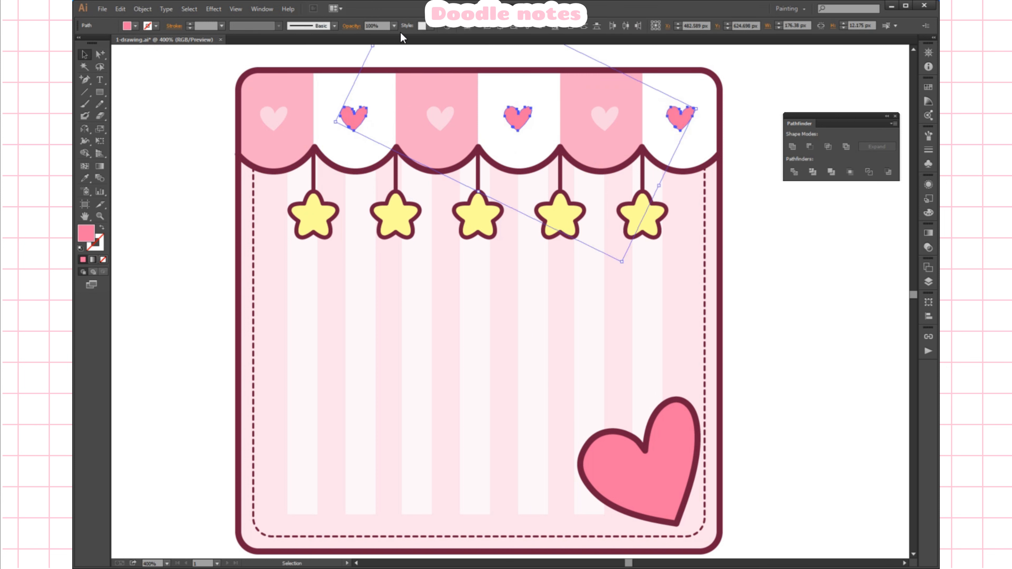
pyautogui.click(394, 26)
pyautogui.click(403, 89)
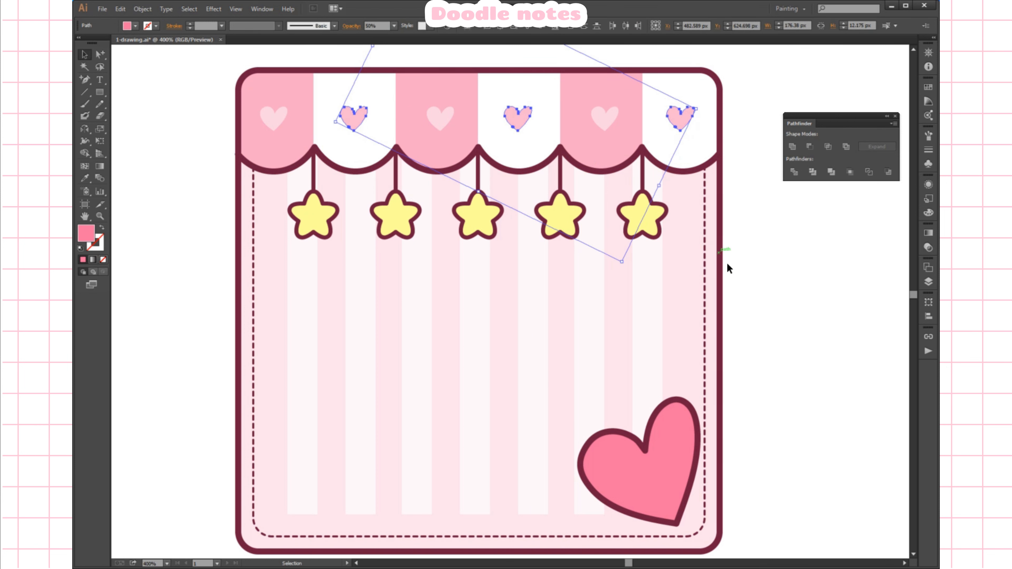
pyautogui.click(766, 272)
# - Draw a horizontal line about 189 px long below the hanging stars, using the dashed border's stroke style
pyautogui.scroll(-3, 705, 312)
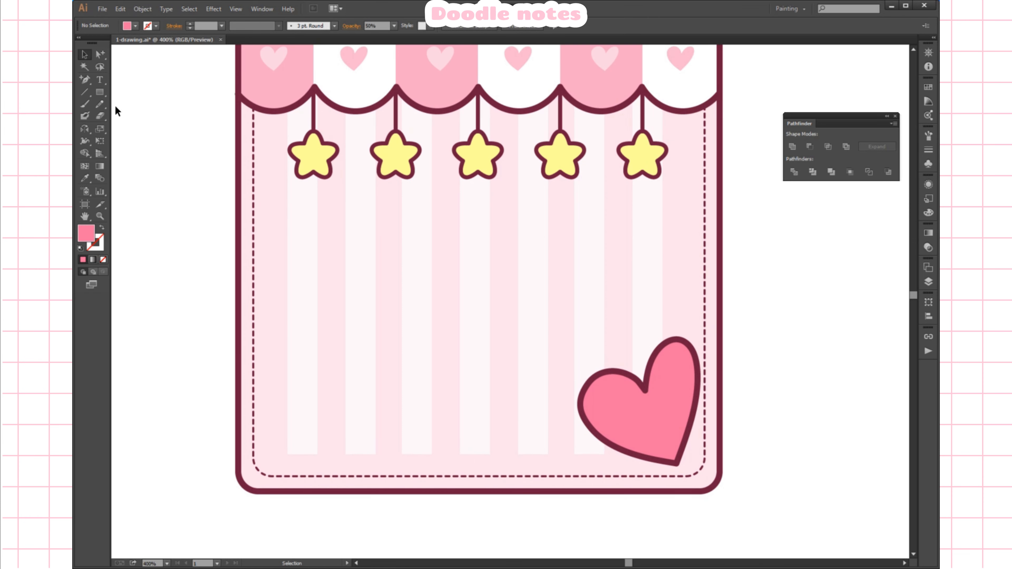
pyautogui.click(100, 54)
pyautogui.click(253, 192)
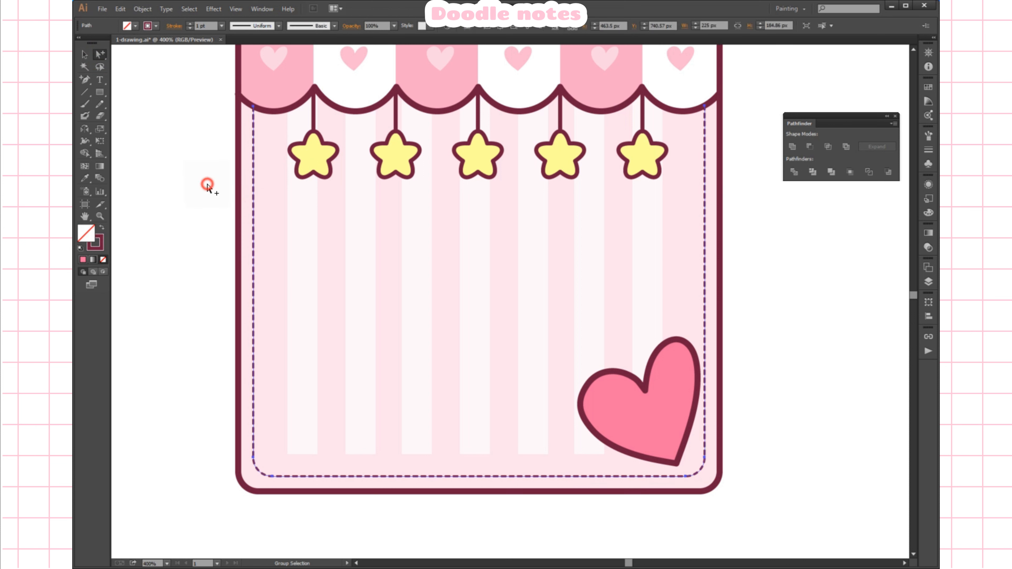
pyautogui.click(208, 186)
pyautogui.click(84, 93)
pyautogui.moveTo(288, 218); pyautogui.dragTo(667, 263)
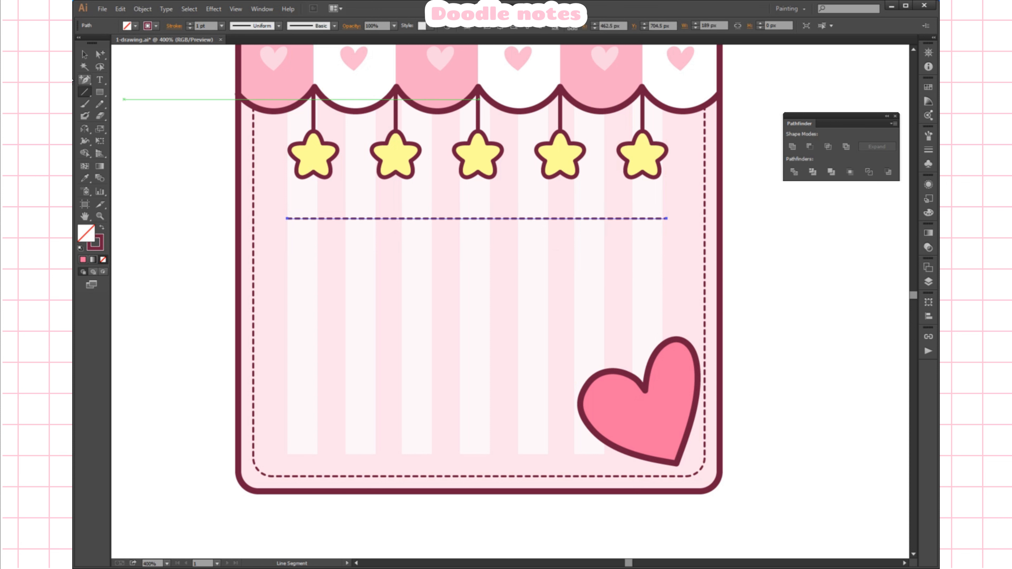
# - Turn off the dashed stroke on the new horizontal line so it is solid
pyautogui.click(929, 149)
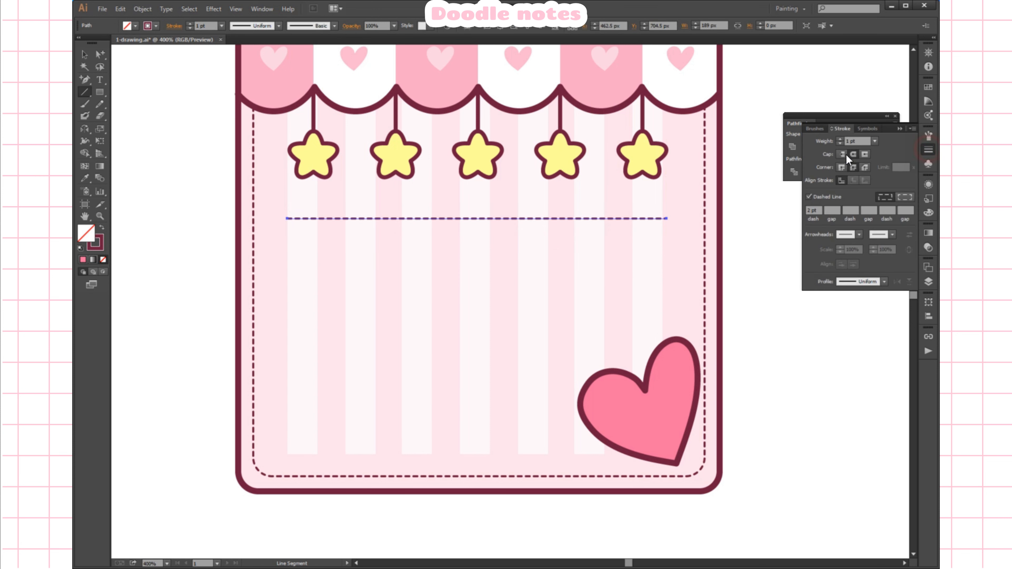
pyautogui.click(809, 196)
pyautogui.click(929, 149)
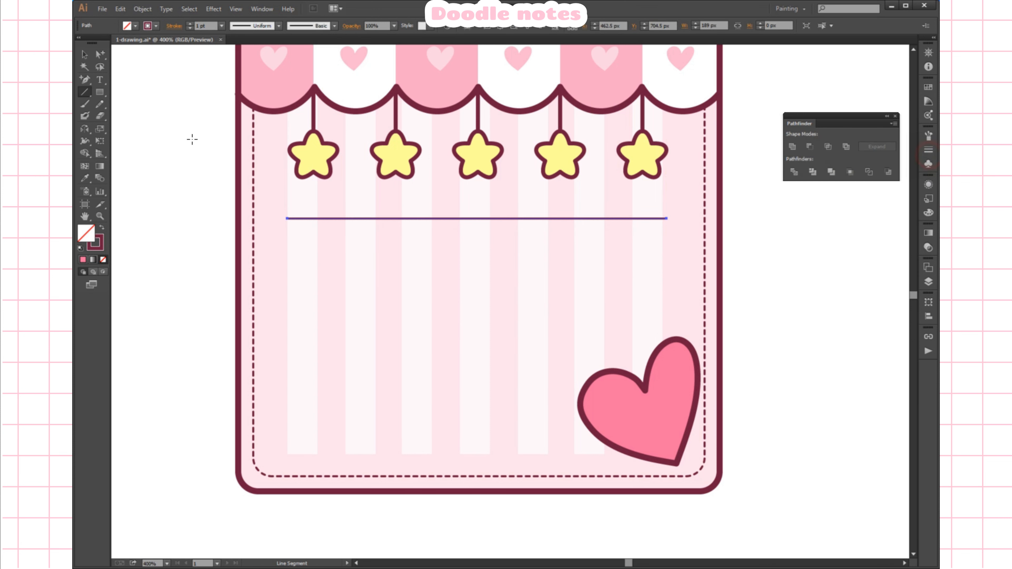
pyautogui.press('v')
pyautogui.click(131, 61)
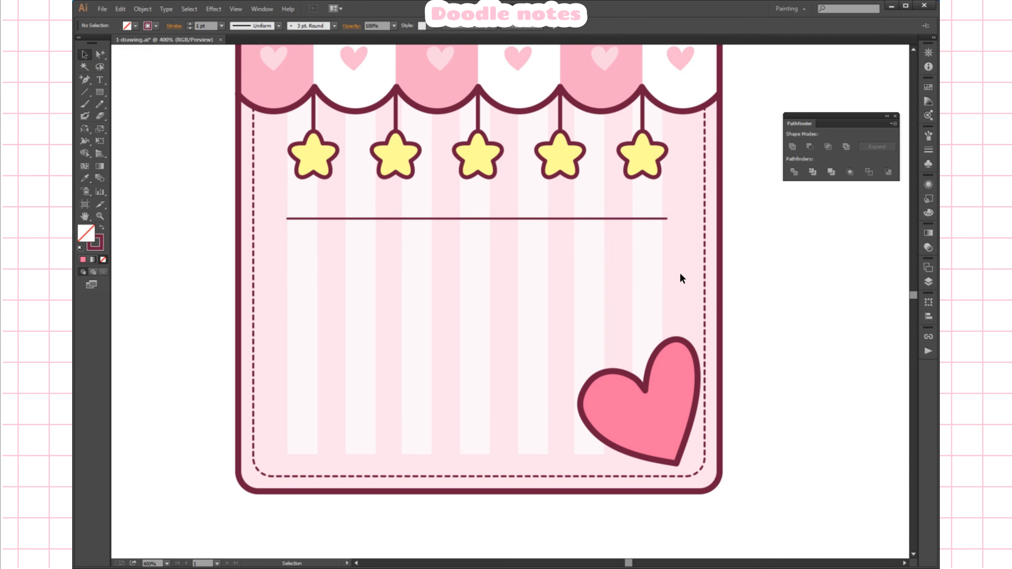
# - Change the horizontal line's stroke color to white
pyautogui.click(616, 219)
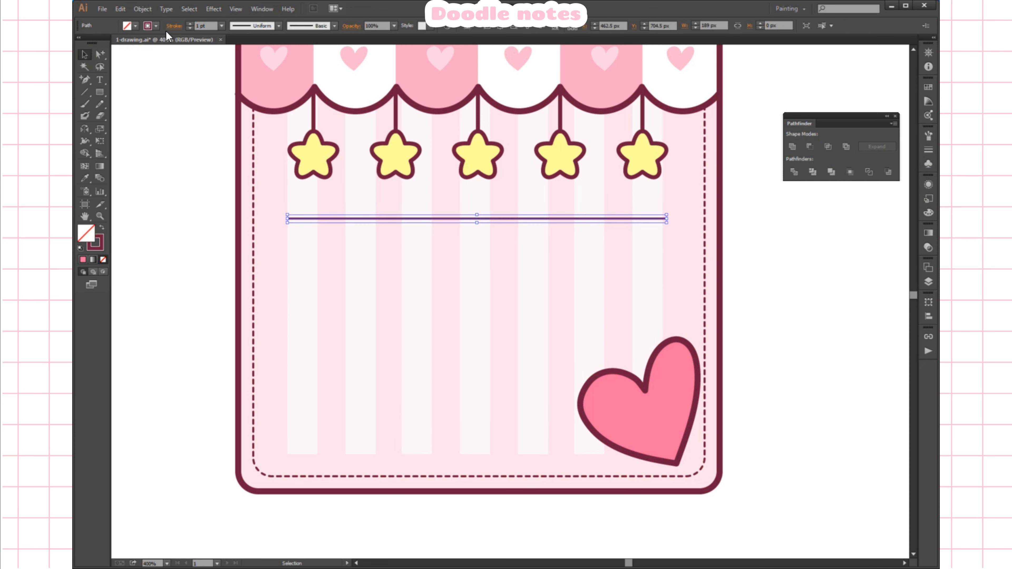
pyautogui.click(153, 29)
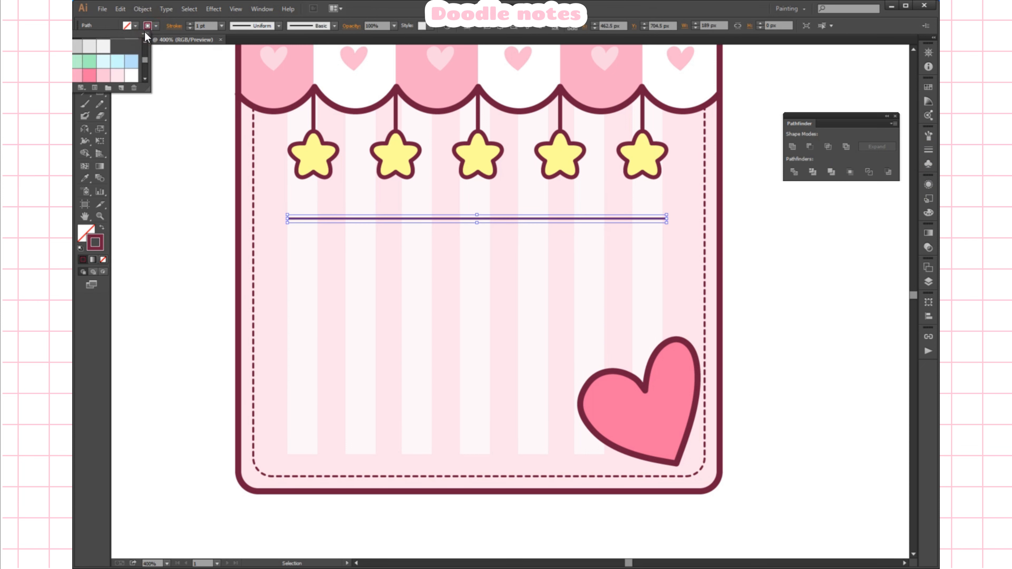
pyautogui.moveTo(146, 63); pyautogui.dragTo(146, 40)
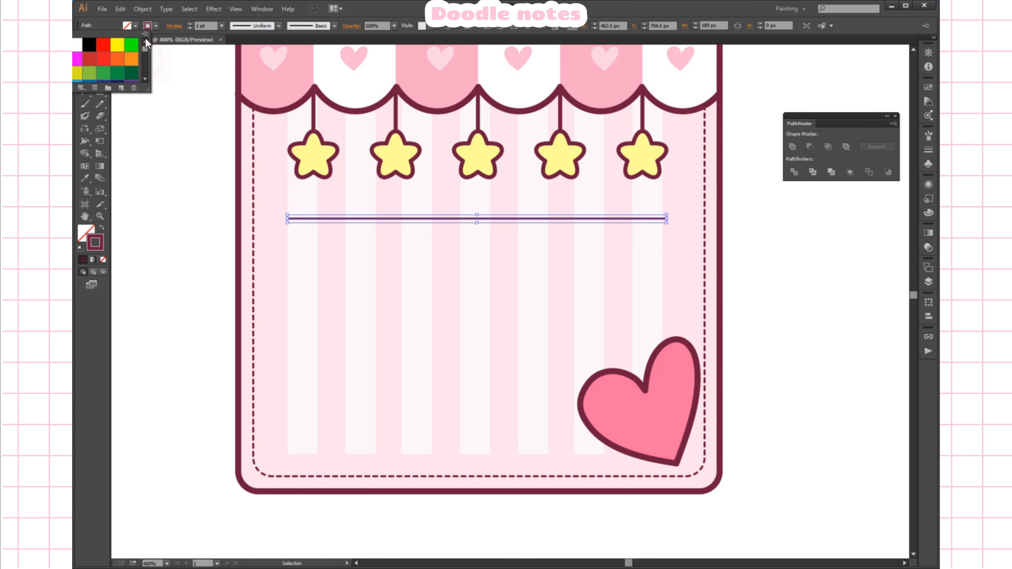
pyautogui.click(79, 46)
pyautogui.click(151, 122)
pyautogui.click(812, 302)
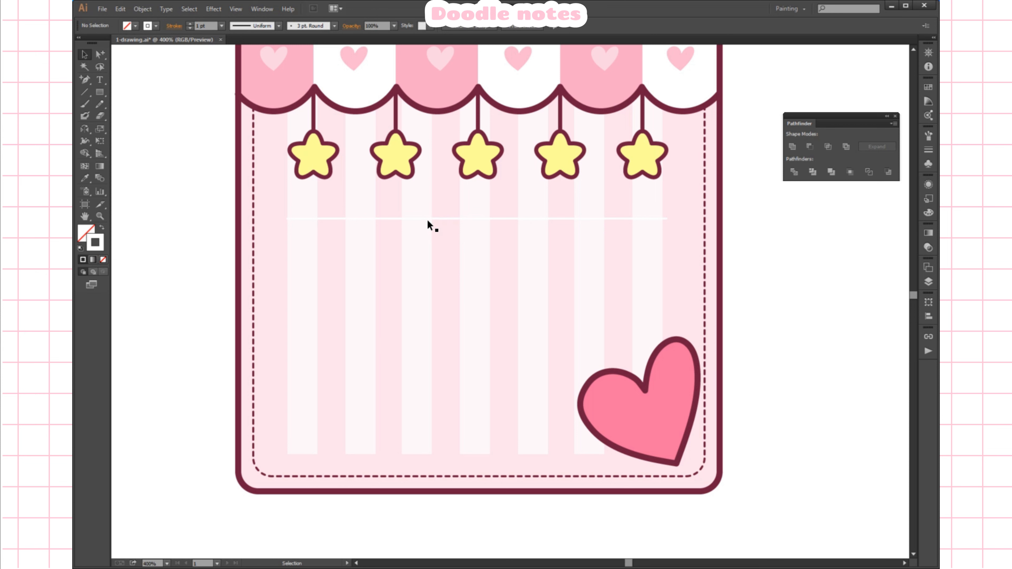
# - Duplicate the horizontal line downward to make six ruled lines across the note
pyautogui.moveTo(428, 220); pyautogui.dragTo(483, 286)
pyautogui.click(840, 303)
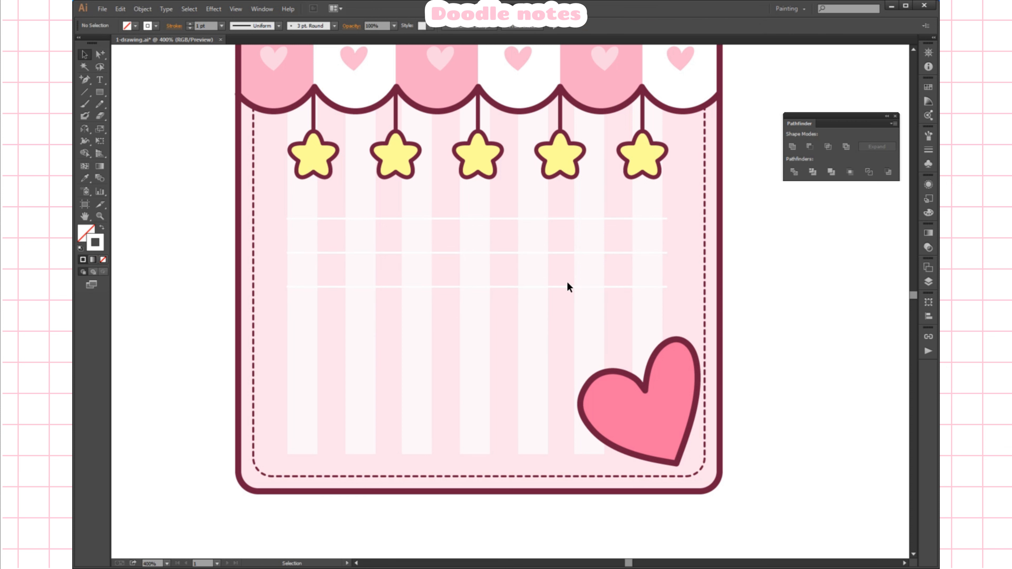
pyautogui.moveTo(506, 286); pyautogui.dragTo(506, 404)
# - Select all six ruled lines, change their stroke color to light pink and group them
pyautogui.keyDown('shift'); pyautogui.click(506, 367); pyautogui.keyUp('shift')
pyautogui.keyDown('shift'); pyautogui.click(506, 325); pyautogui.keyUp('shift')
pyautogui.keyDown('shift'); pyautogui.click(505, 287); pyautogui.keyUp('shift')
pyautogui.keyDown('shift'); pyautogui.click(506, 253); pyautogui.keyUp('shift')
pyautogui.keyDown('shift'); pyautogui.click(505, 218); pyautogui.keyUp('shift')
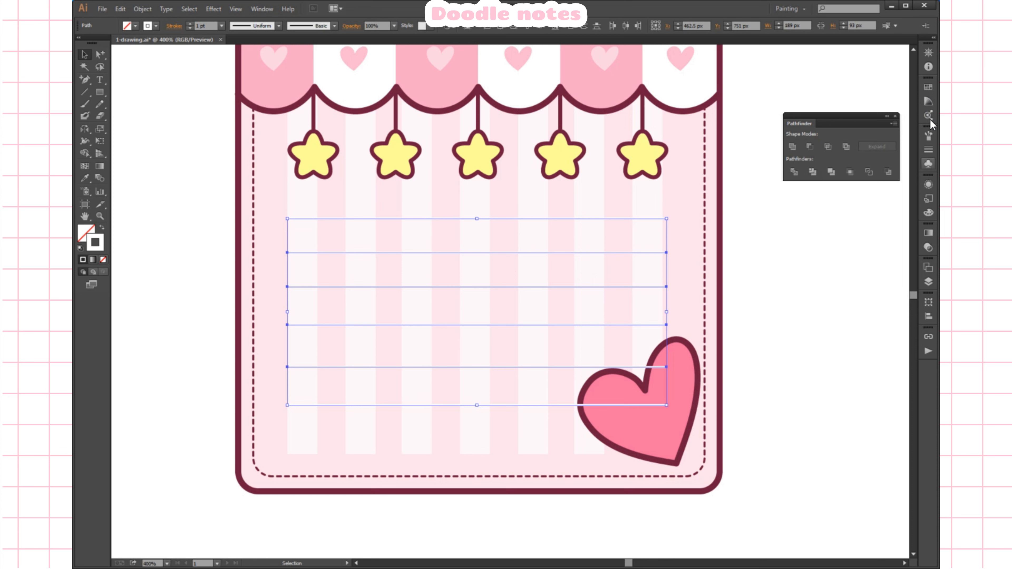
pyautogui.click(928, 87)
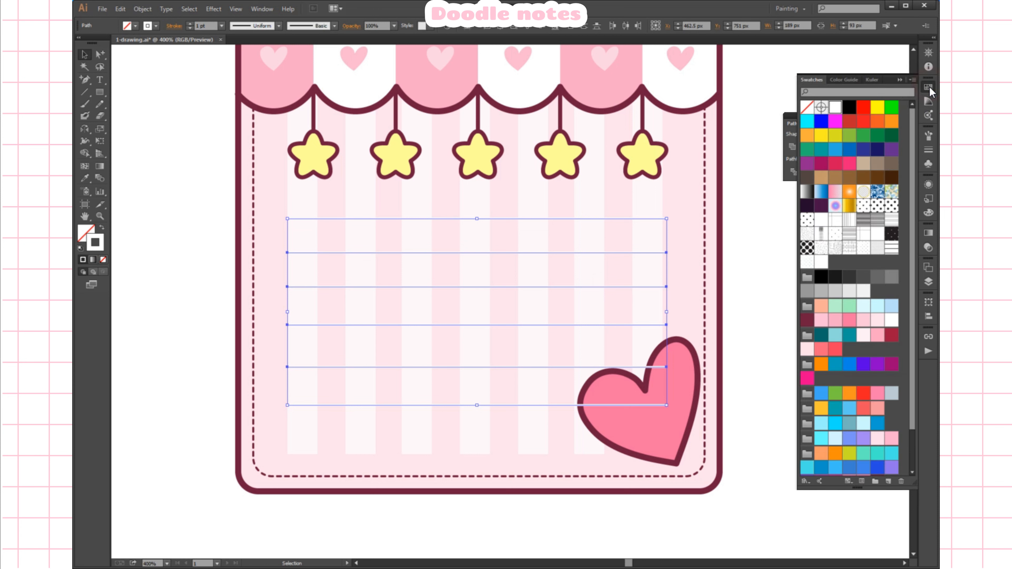
pyautogui.click(836, 320)
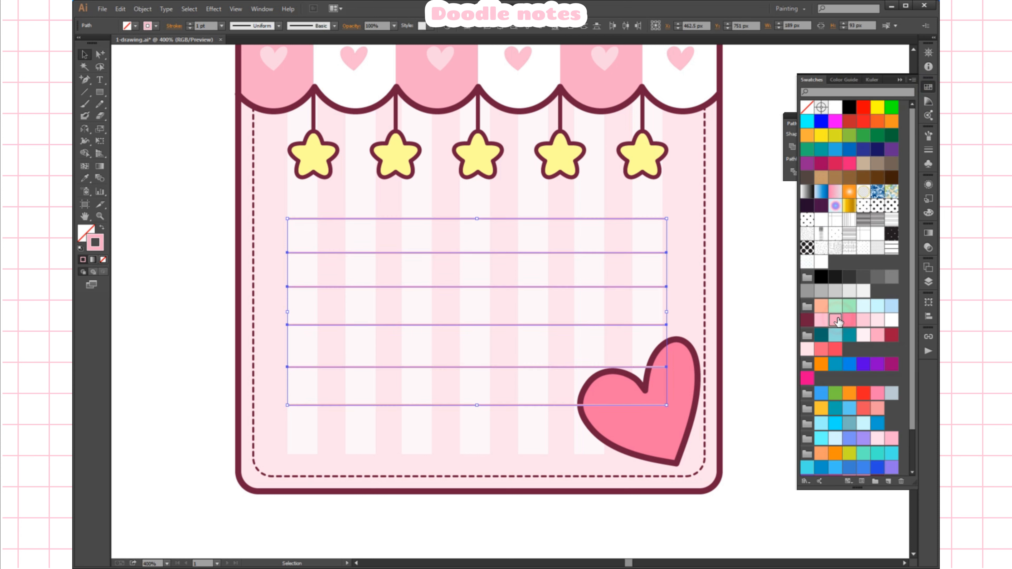
pyautogui.click(865, 321)
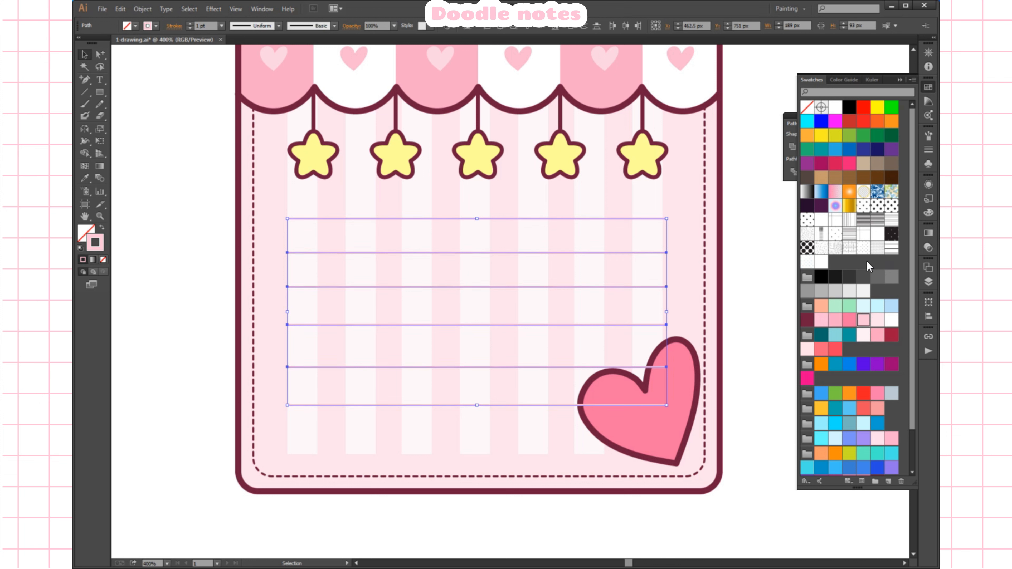
pyautogui.rightClick(750, 260)
pyautogui.click(778, 310)
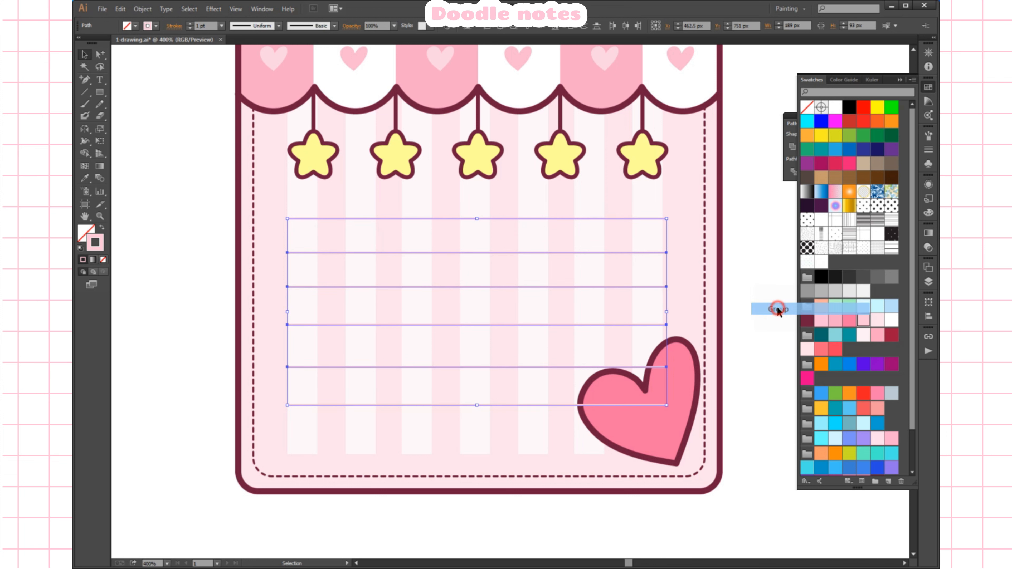
# - Move the ruled-line group down the layer stack into the main artwork group so it sits behind the outlined heart
pyautogui.click(928, 283)
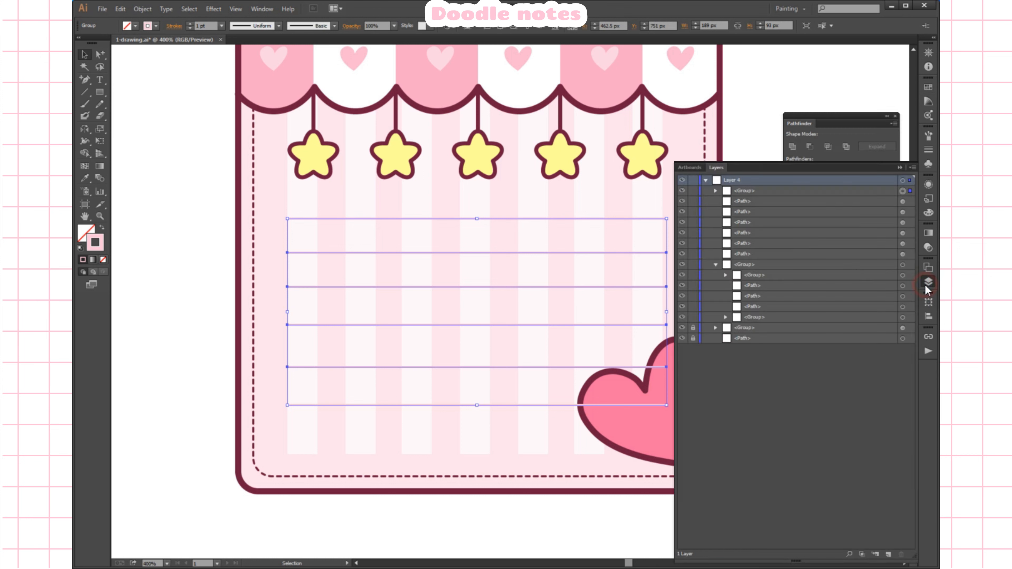
pyautogui.click(738, 194)
pyautogui.moveTo(739, 196); pyautogui.dragTo(742, 278)
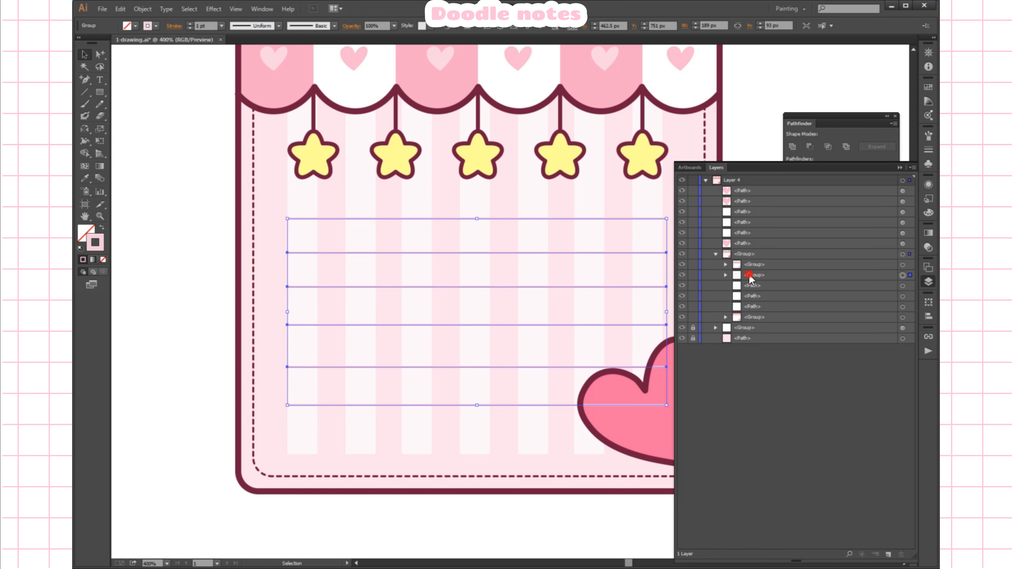
pyautogui.moveTo(749, 275); pyautogui.dragTo(752, 319)
pyautogui.click(929, 282)
pyautogui.click(820, 295)
# - Zoom out to 300% and center the view to examine the whole doodle note
pyautogui.press('z')
pyautogui.hotkey('ctrl', '-')
pyautogui.hotkey('ctrl', '-')
pyautogui.click(622, 305)
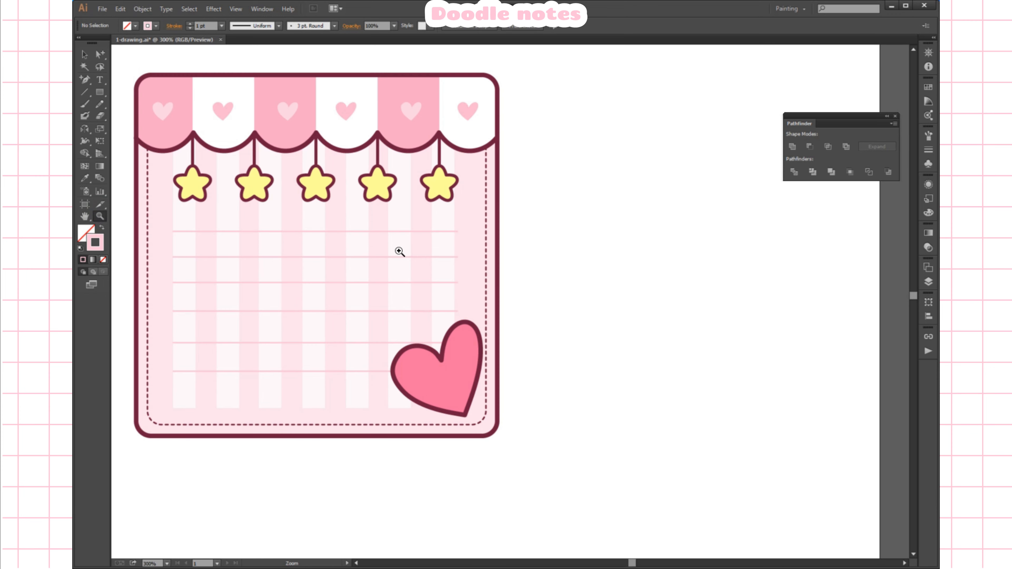
pyautogui.press('v')
pyautogui.click(357, 563)
pyautogui.scroll(3, 471, 347)
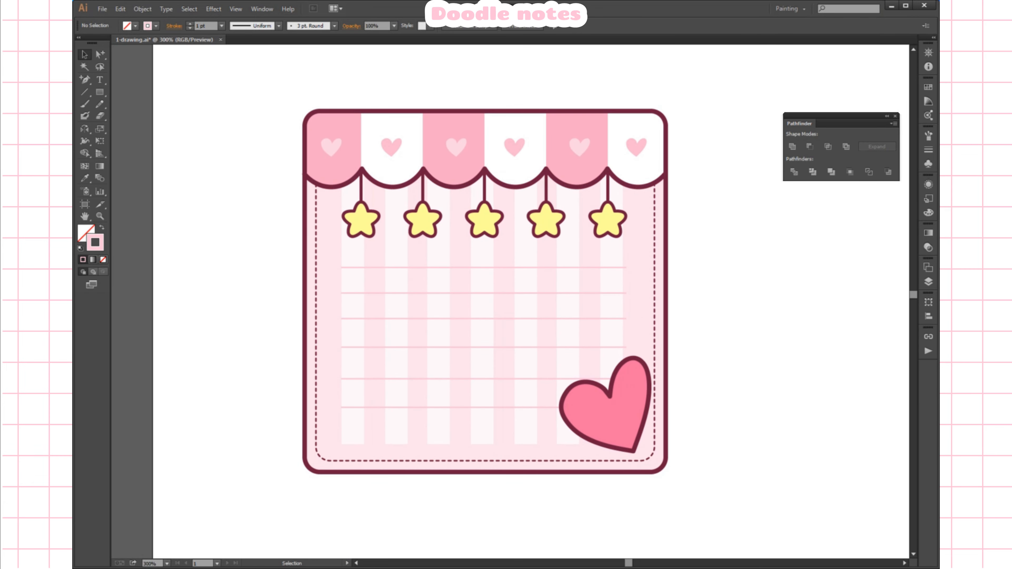
pyautogui.click(861, 0)
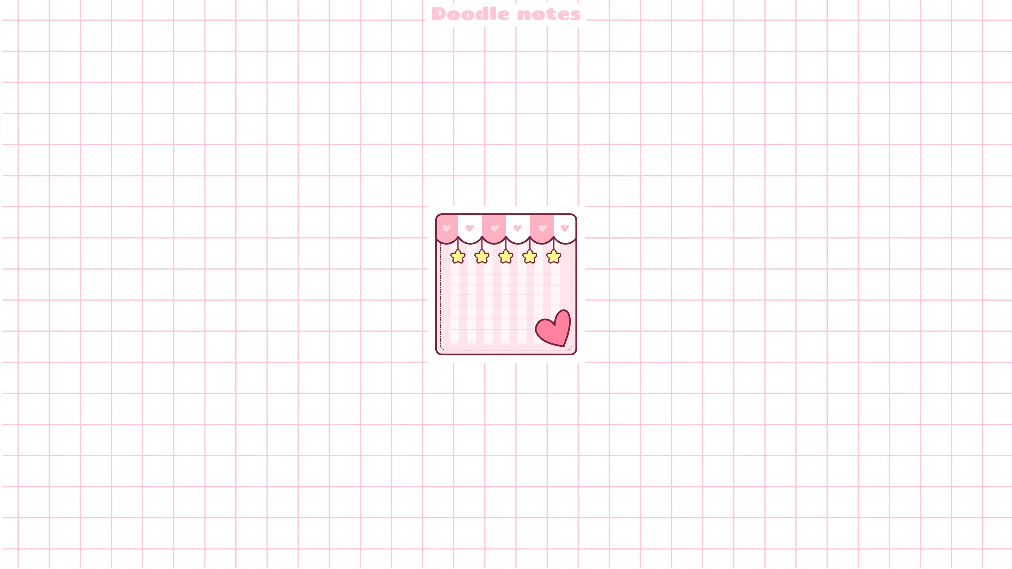